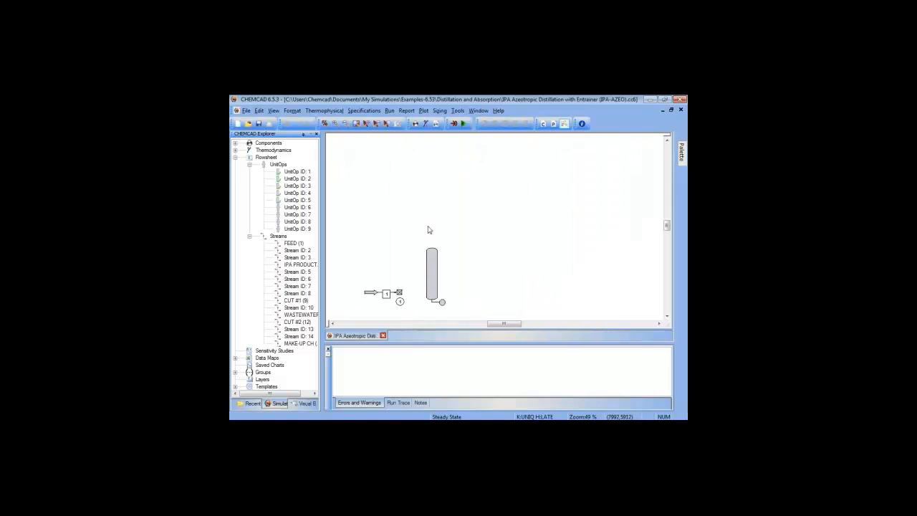
- Place a feed arrow in the blank area below the existing distillation flowsheet
scroll(429, 229, "down", 1)
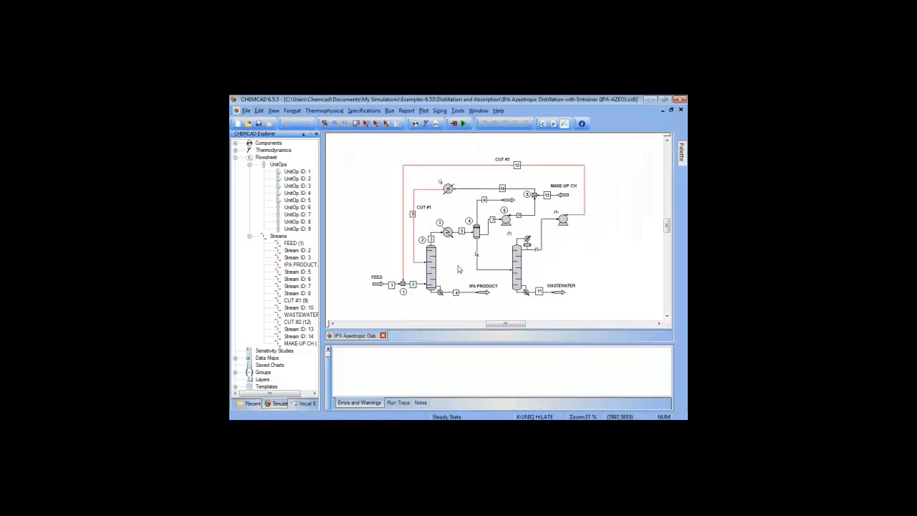
left_click_drag(460, 267, 460, 195)
scroll(450, 268, "down", 1)
scroll(445, 204, "down", 1)
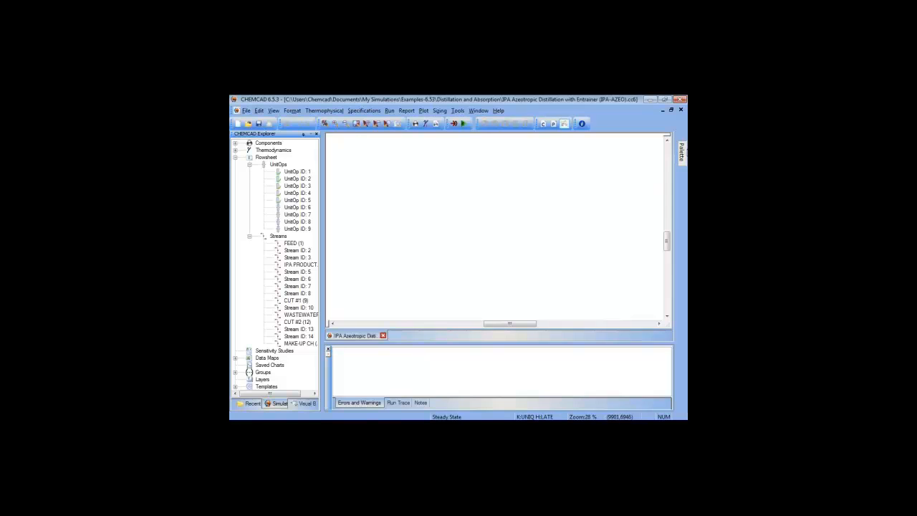
mouse_move(684, 150)
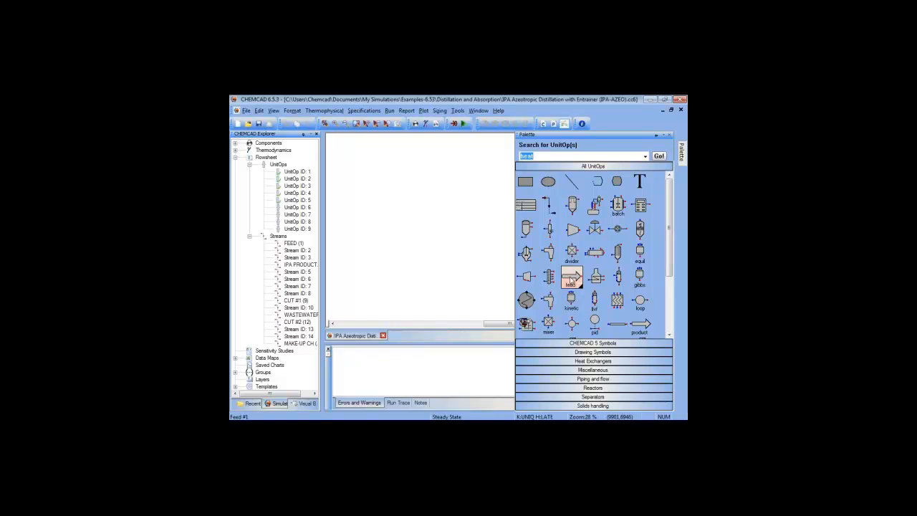
left_click(571, 278)
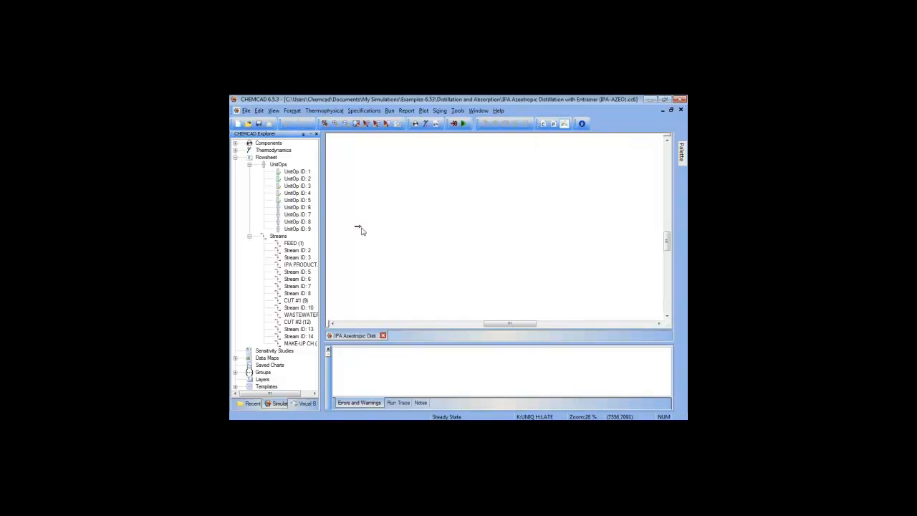
left_click(359, 228)
- Place a product arrow to the right of the new feed arrow, at roughly the same height
scroll(412, 225, "up", 1)
scroll(397, 223, "up", 2)
mouse_move(682, 166)
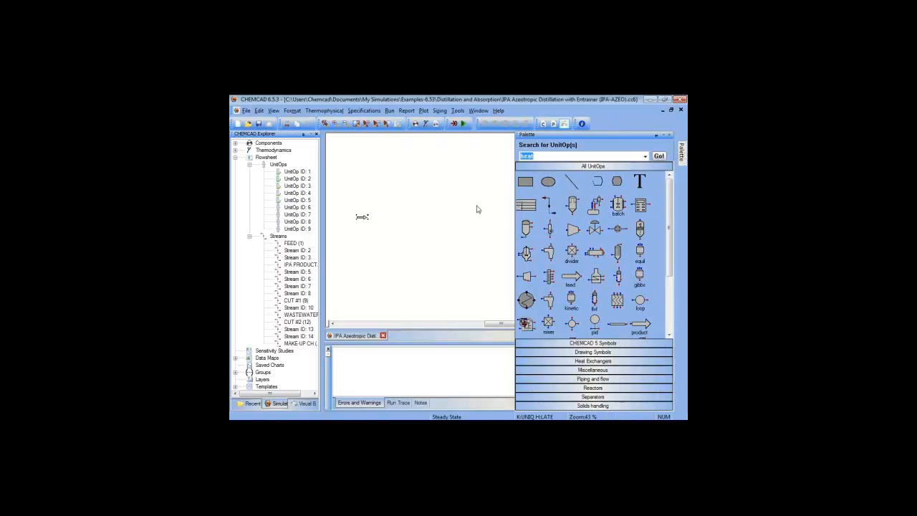
left_click(640, 324)
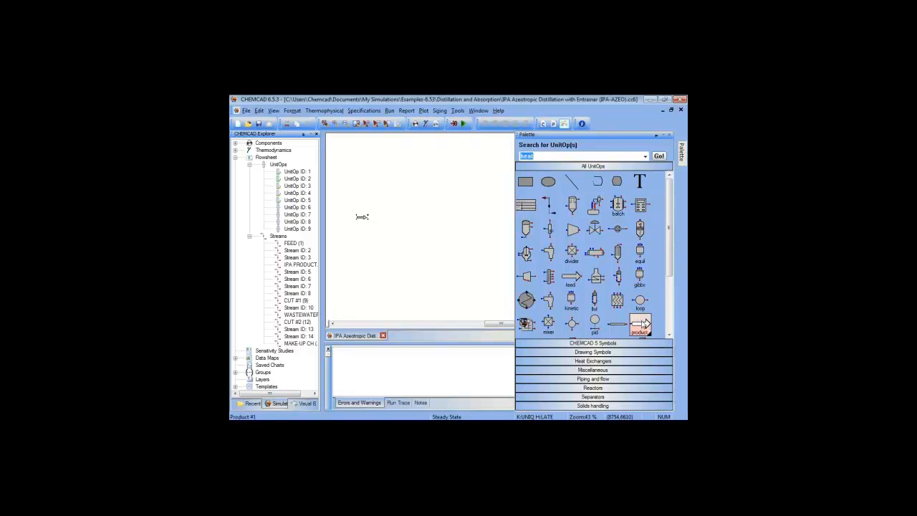
left_click(530, 219)
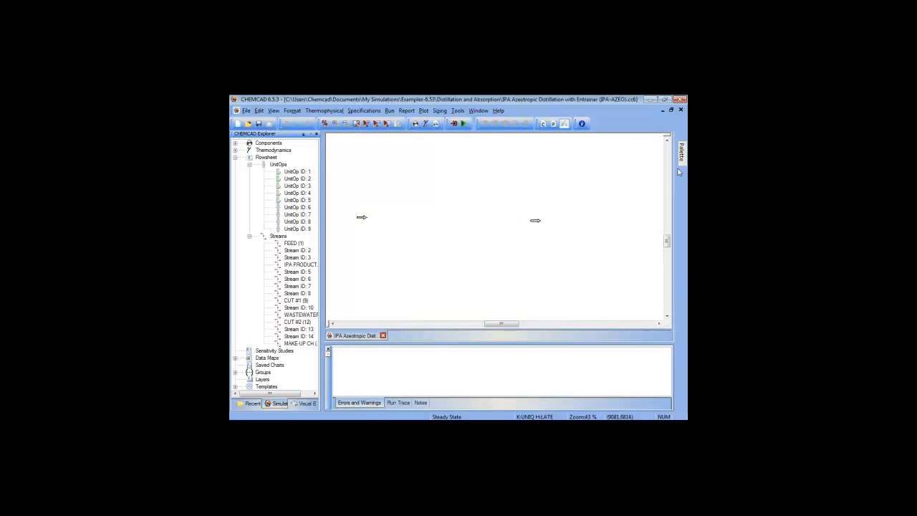
- Keep the unit operations palette permanently open and narrow it to free drawing space
mouse_move(680, 173)
left_click(657, 136)
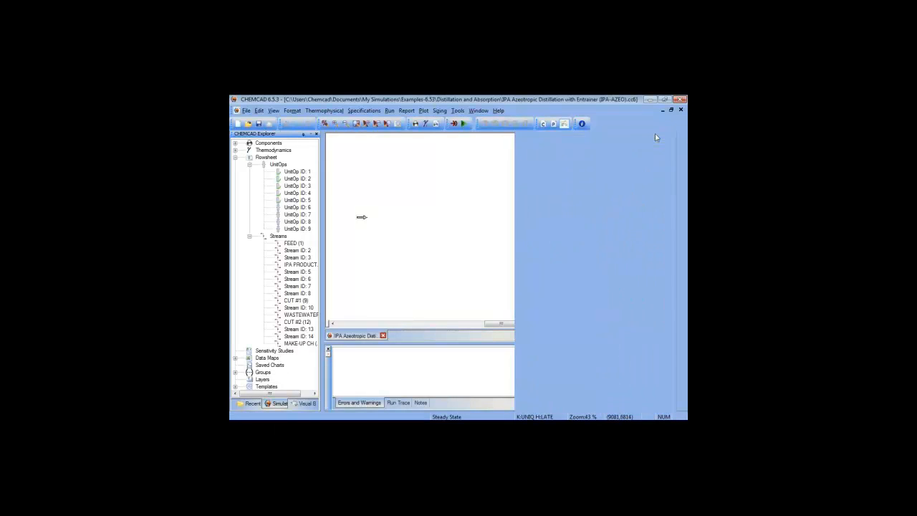
left_click_drag(516, 181, 582, 181)
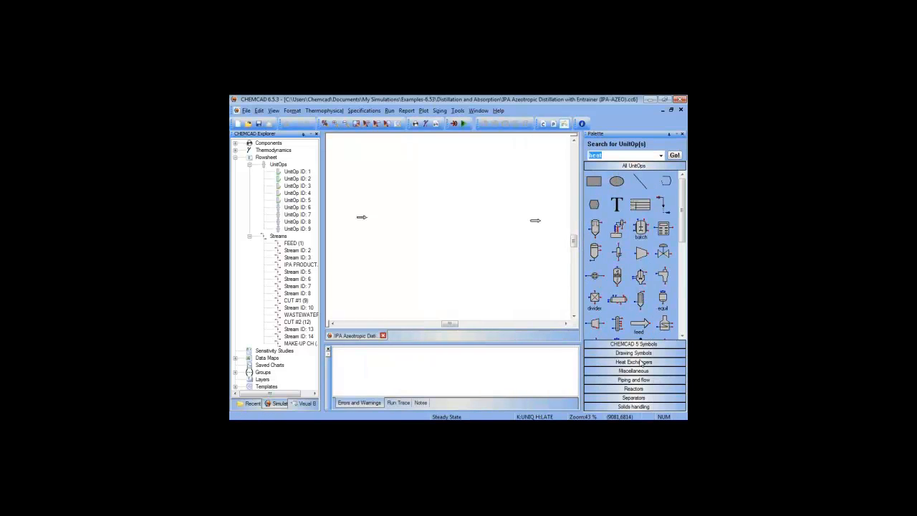
- Place a divider just before the product arrow and a mixer just after the feed arrow
scroll(663, 283, "down", 1)
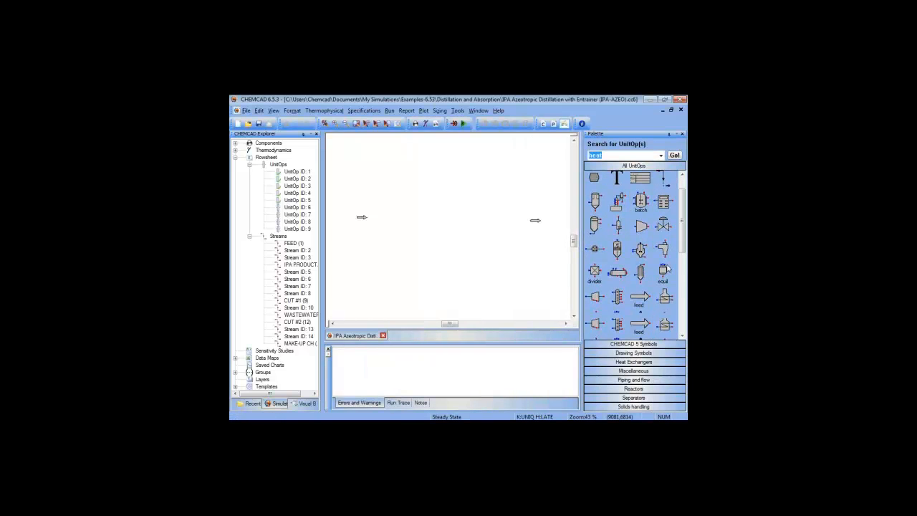
left_click(595, 271)
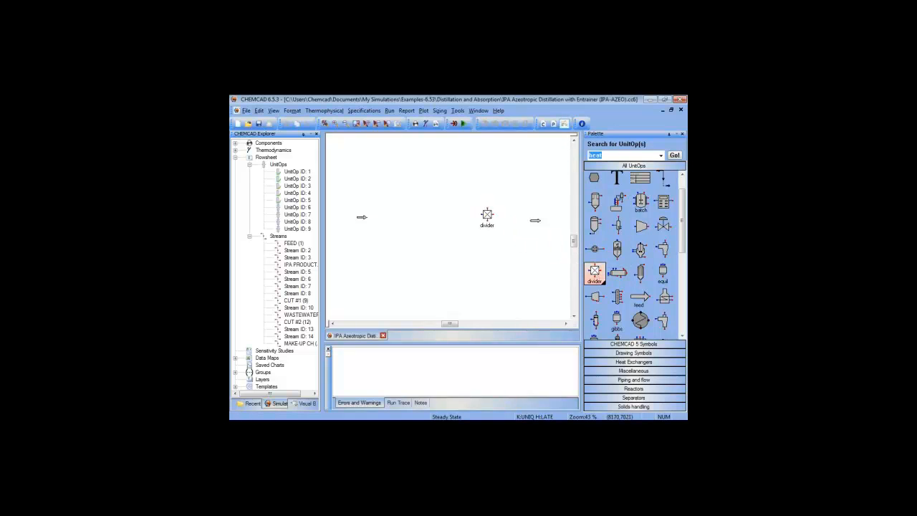
left_click(490, 226)
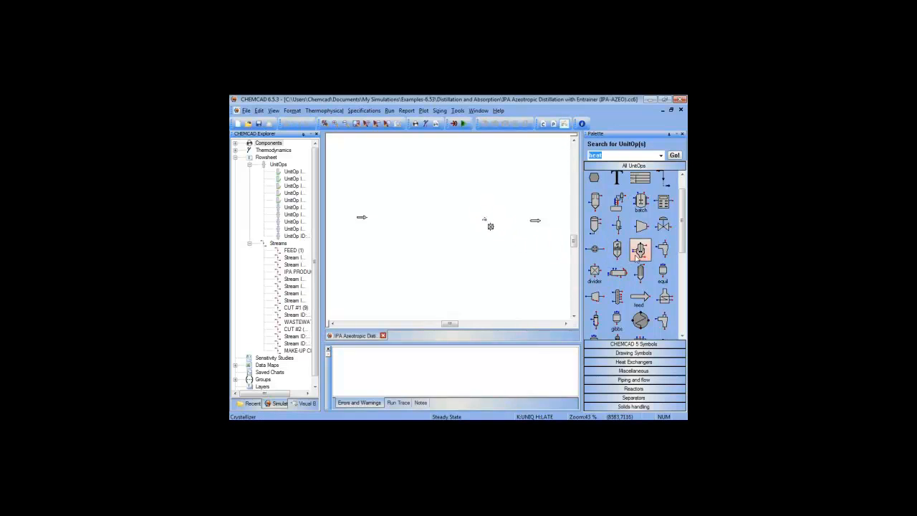
scroll(640, 247, "down", 2)
left_click(617, 312)
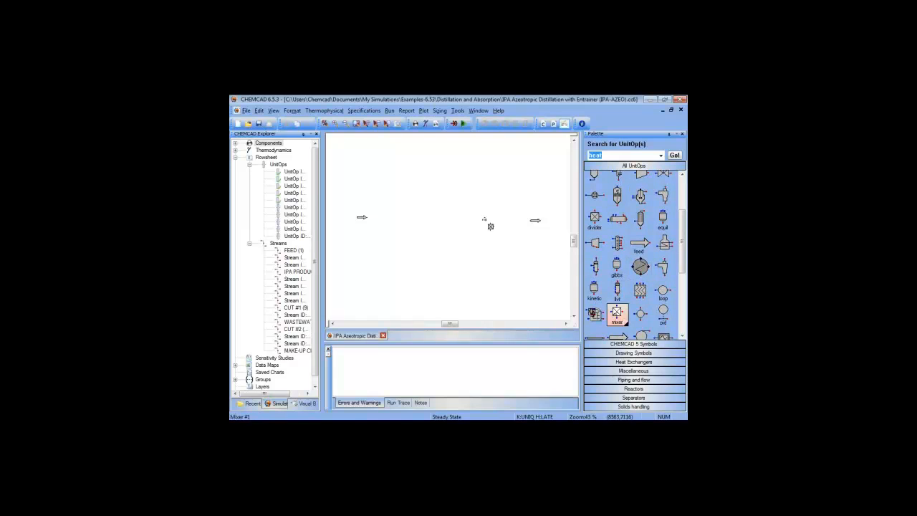
left_click(396, 221)
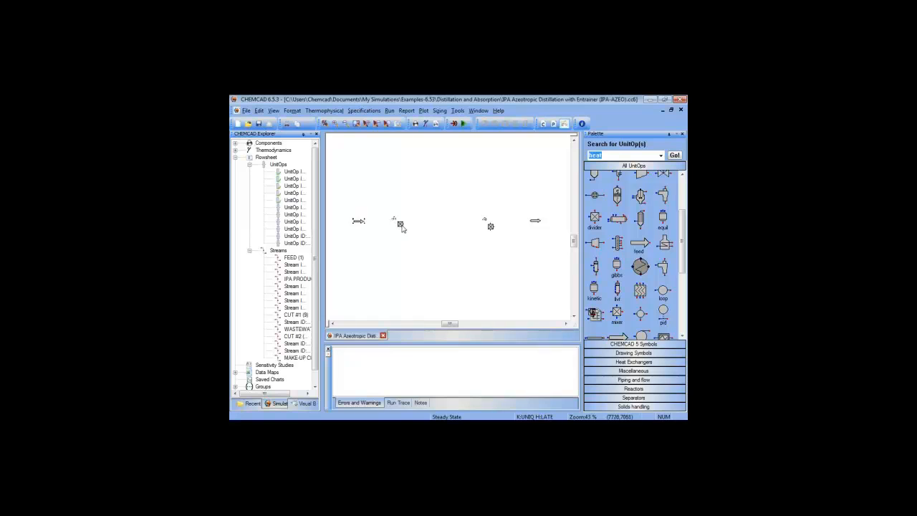
- Reposition the mixer, divider and product arrow so they sit roughly in one row
left_click_drag(399, 225, 403, 225)
left_click(491, 228)
left_click_drag(491, 229, 543, 223)
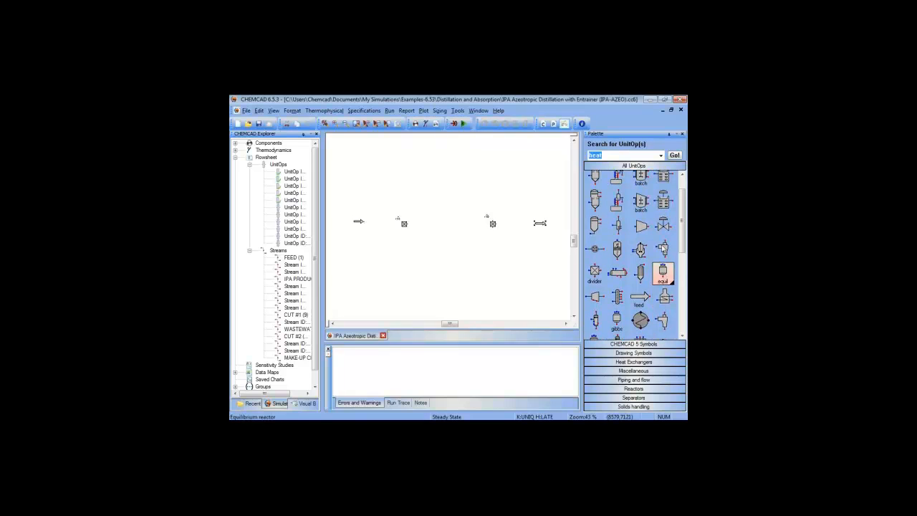
- Place a heat exchanger between the mixer and the divider
scroll(627, 261, "down", 3)
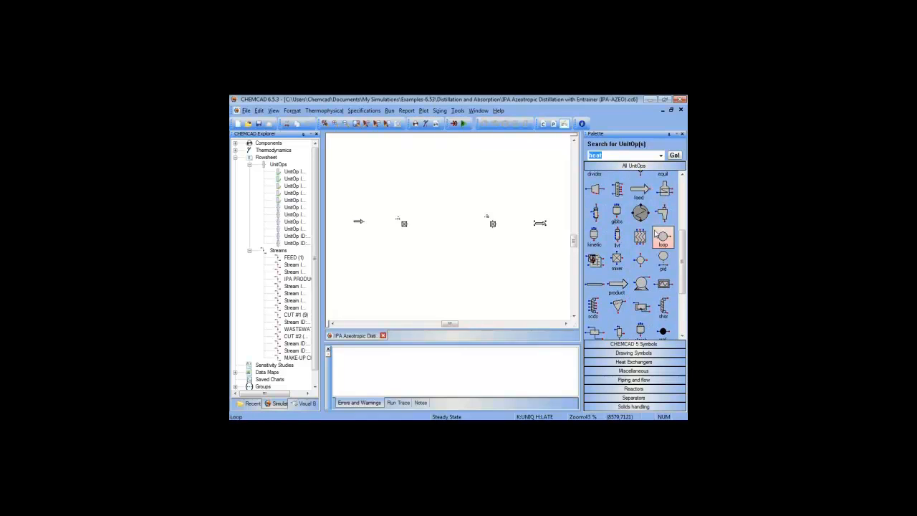
scroll(648, 223, "up", 1)
left_click(643, 214)
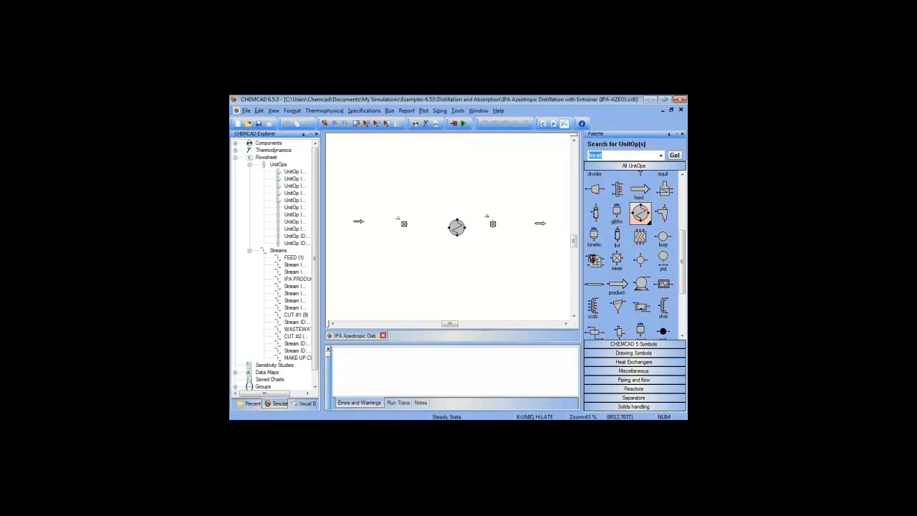
left_click(443, 221)
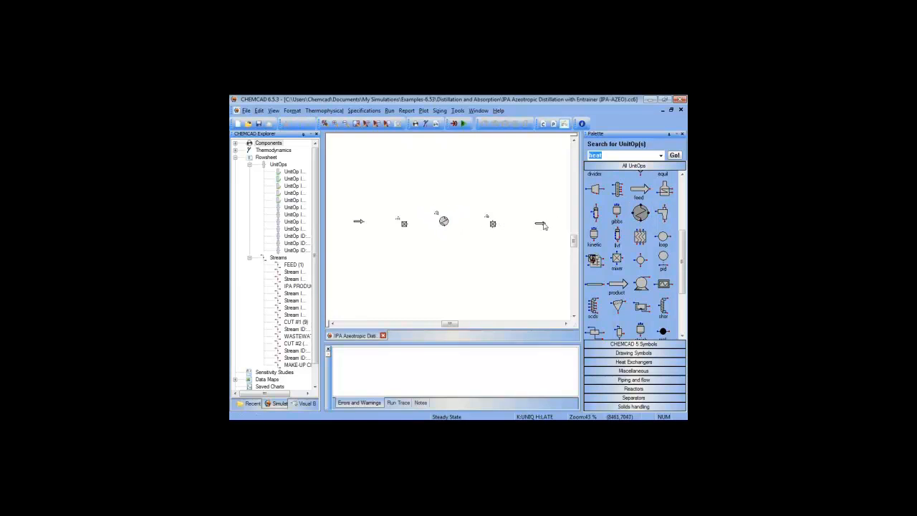
- Connect the feed, mixer, heat exchanger, divider and product arrow in series with streams
scroll(686, 193, "up", 5)
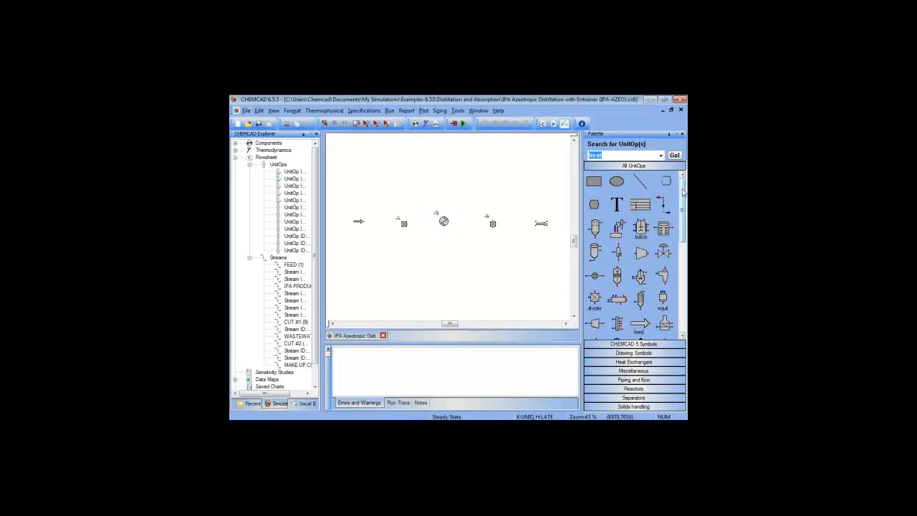
left_click(662, 204)
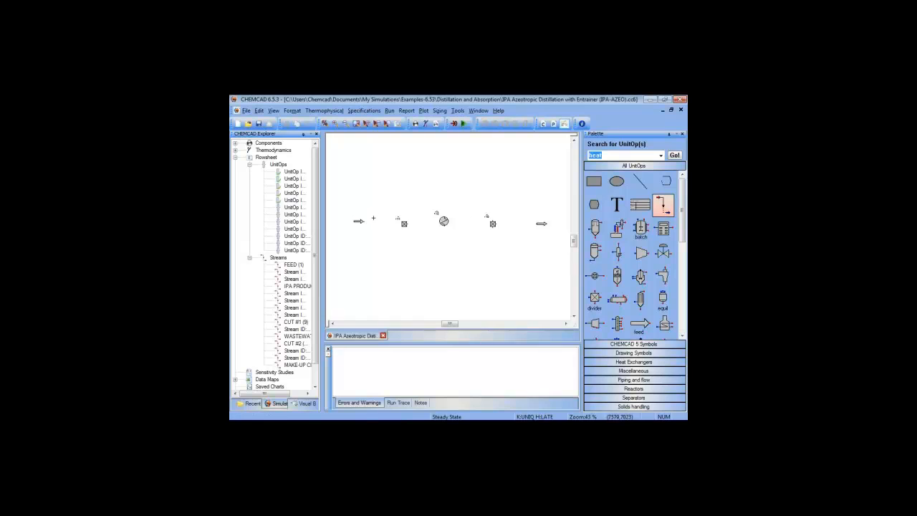
scroll(366, 224, "up", 1)
left_click(362, 224)
left_click(407, 223)
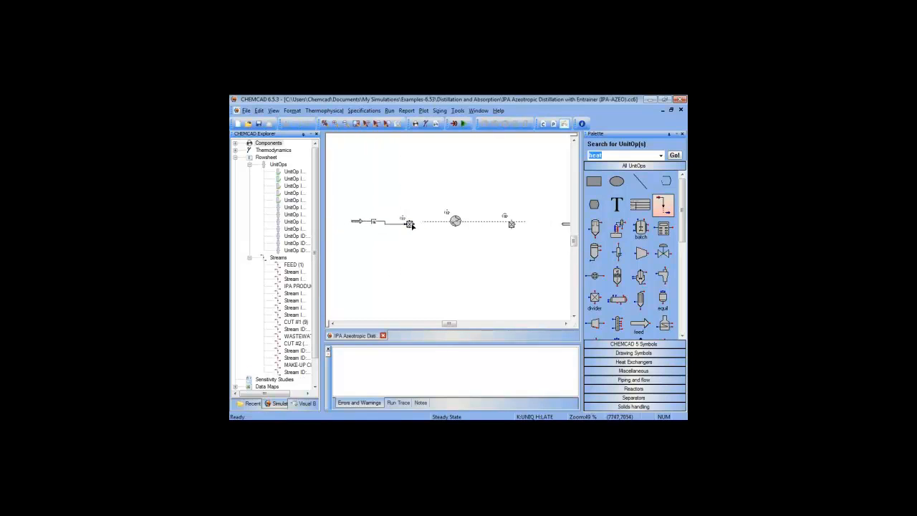
left_click(412, 225)
left_click(453, 221)
left_click(461, 220)
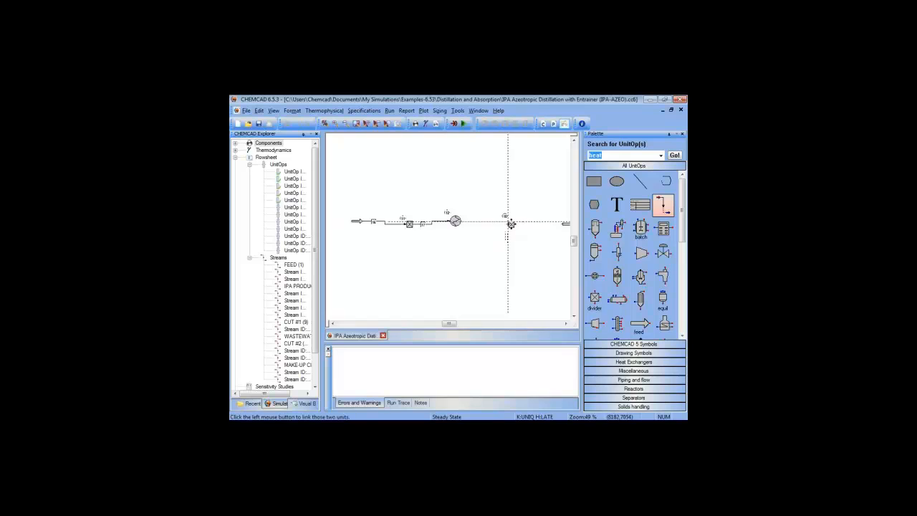
left_click(510, 224)
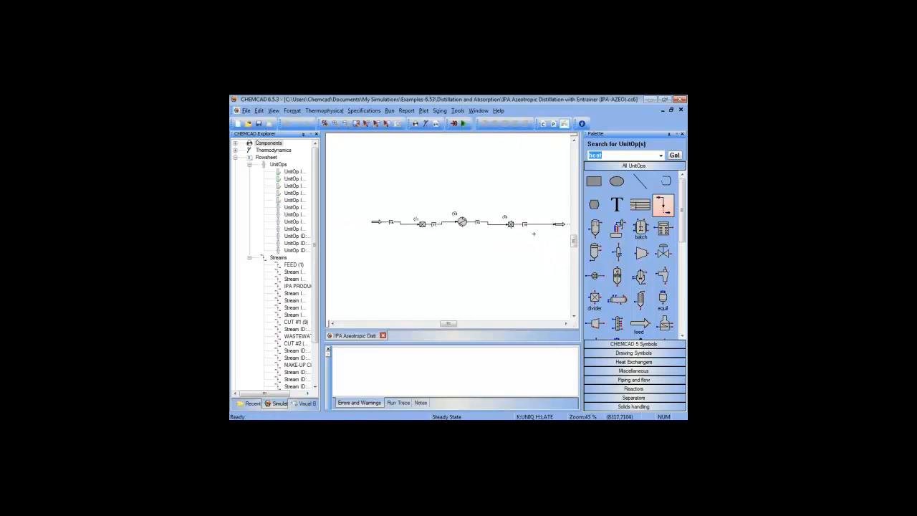
- Draw a recycle stream from the divider up over the heat exchanger and back to the mixer
left_click(510, 224)
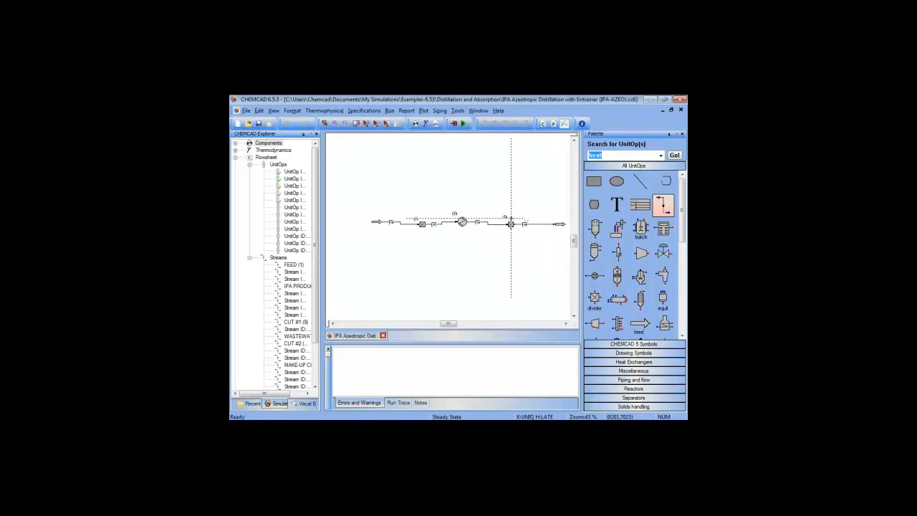
left_click(510, 159)
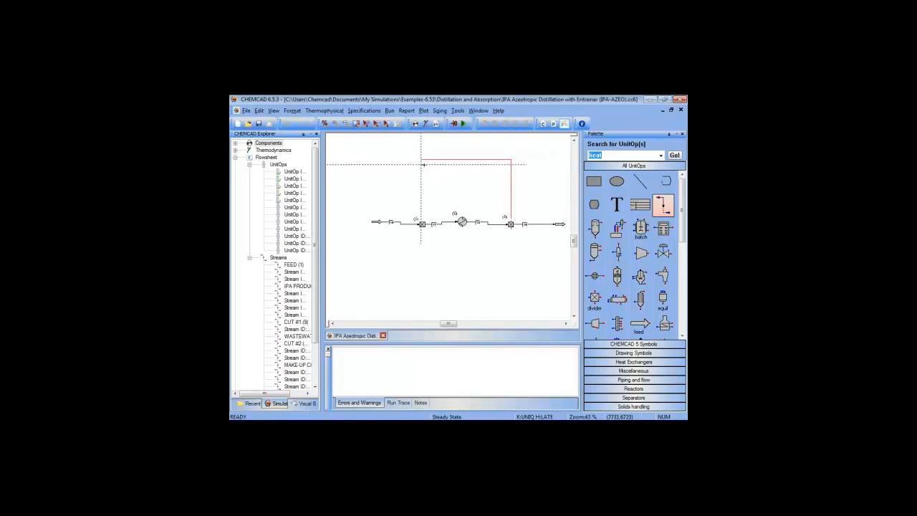
left_click(423, 223)
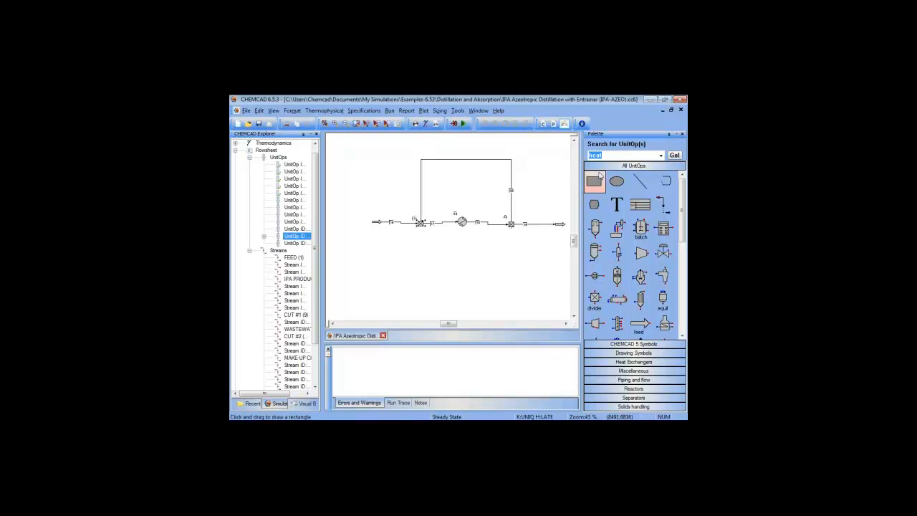
- Collapse the palette and shift the divider, product arrow, mixer and feed arrow to straighten the main line
left_click(670, 135)
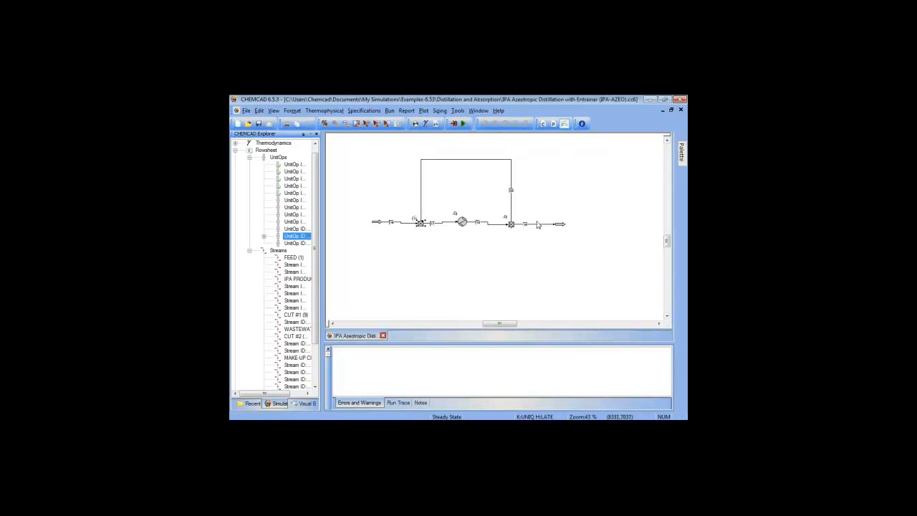
scroll(536, 238, "up", 3)
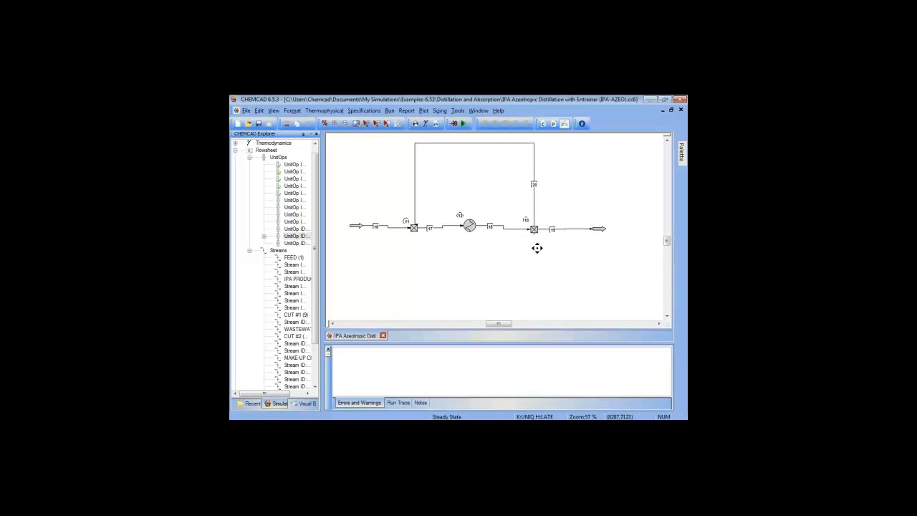
left_click(542, 243)
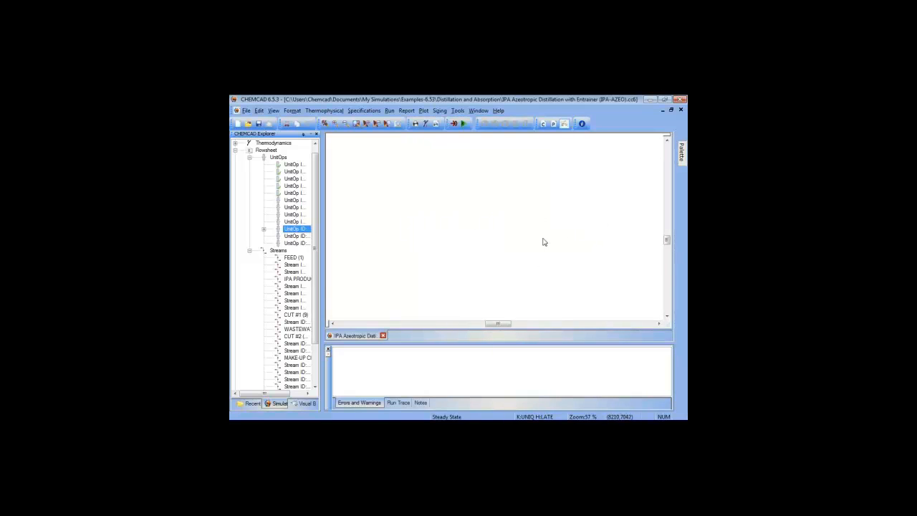
left_click_drag(606, 245, 591, 243)
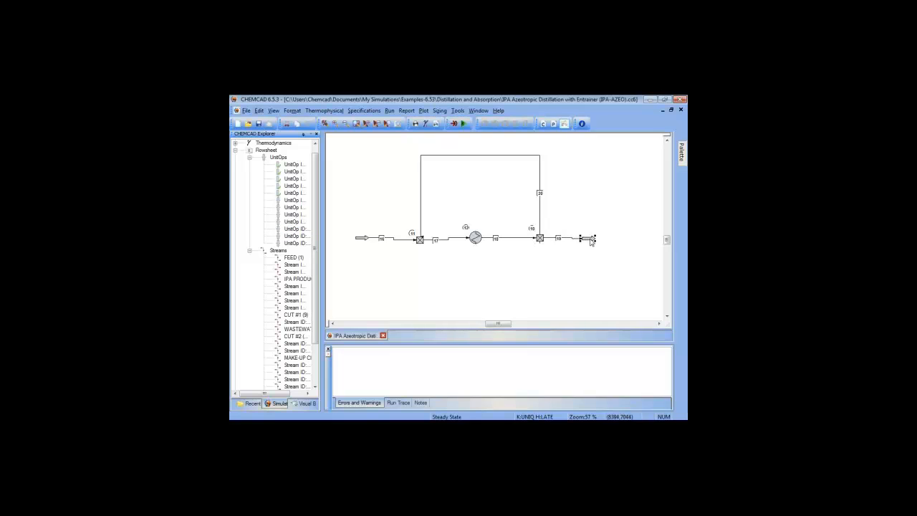
left_click(420, 240)
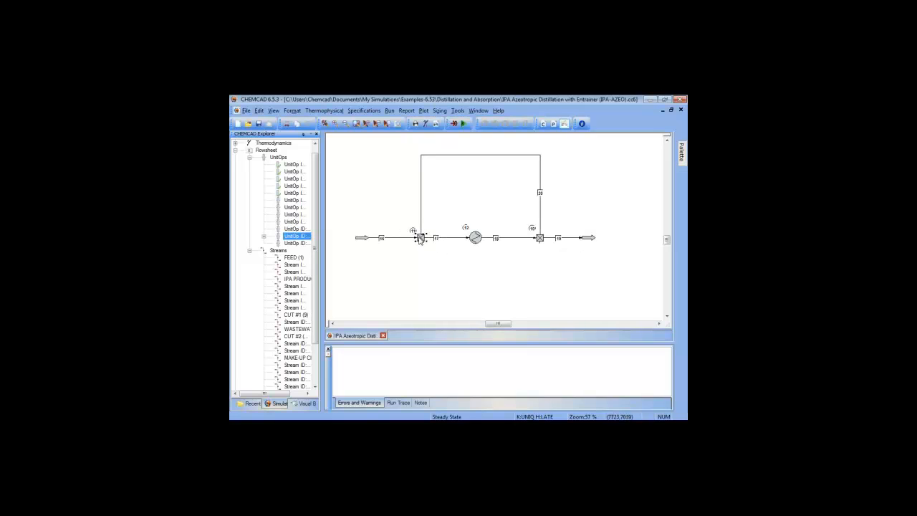
left_click(362, 239)
left_click_drag(361, 239, 358, 239)
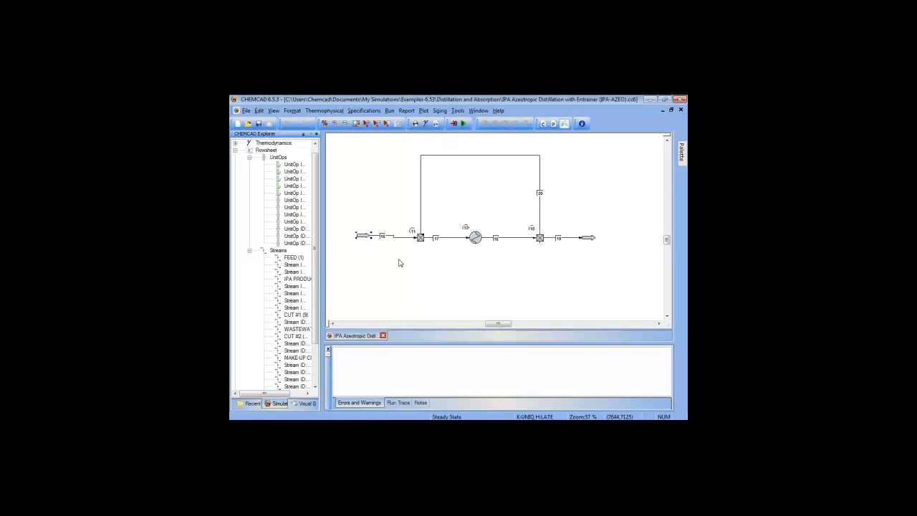
- Move the labels of streams 17 and 16 along their lines, closer to the units they feed
scroll(390, 255, "up", 1)
left_click_drag(432, 254, 421, 260)
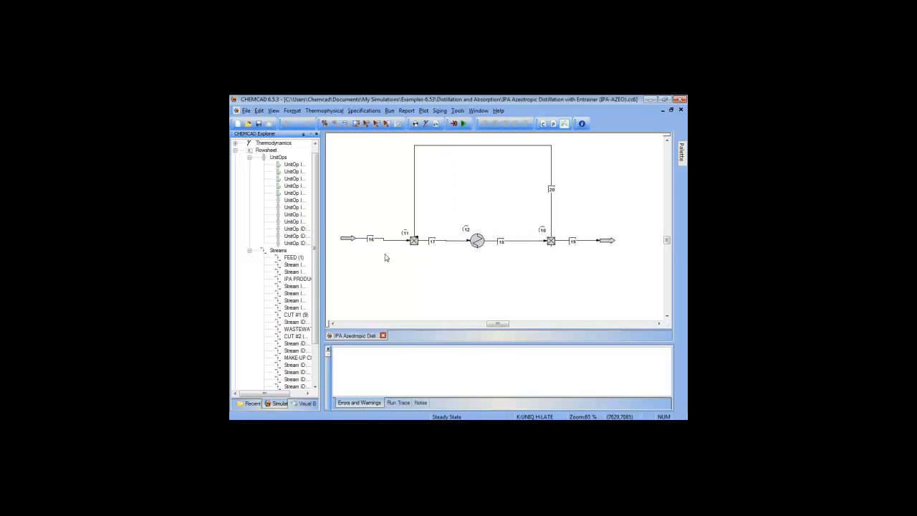
left_click(432, 242)
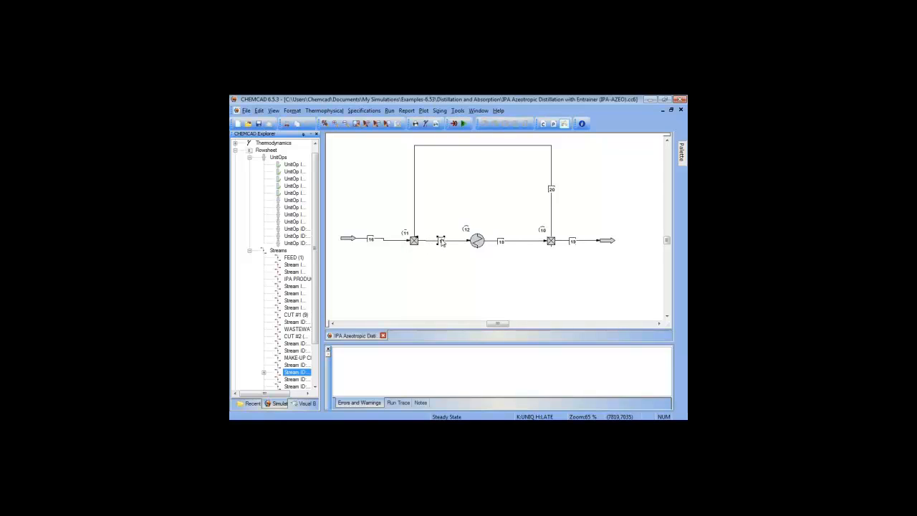
left_click(348, 239)
left_click_drag(370, 240, 384, 241)
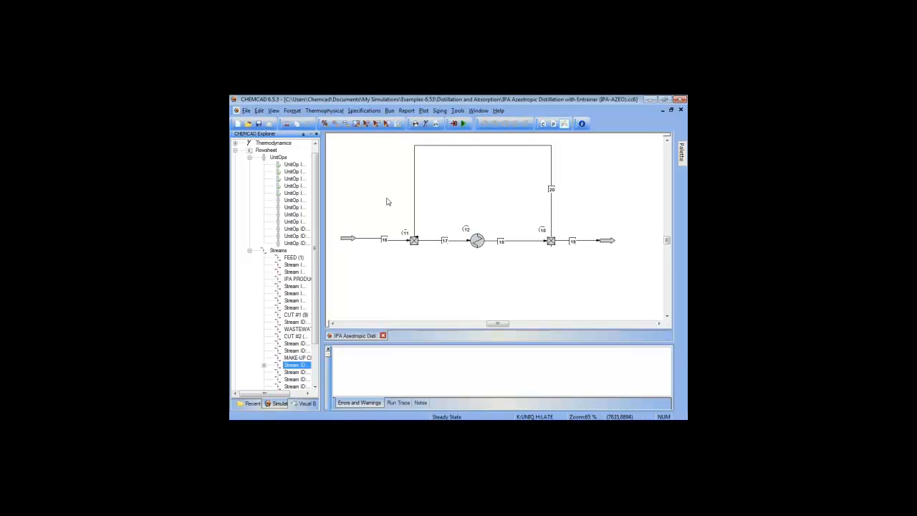
- Switch to the "Recycles – what's that red stream" presentation in PowerPoint Viewer and go to its second slide
left_click(384, 207)
left_click_drag(483, 218, 526, 255)
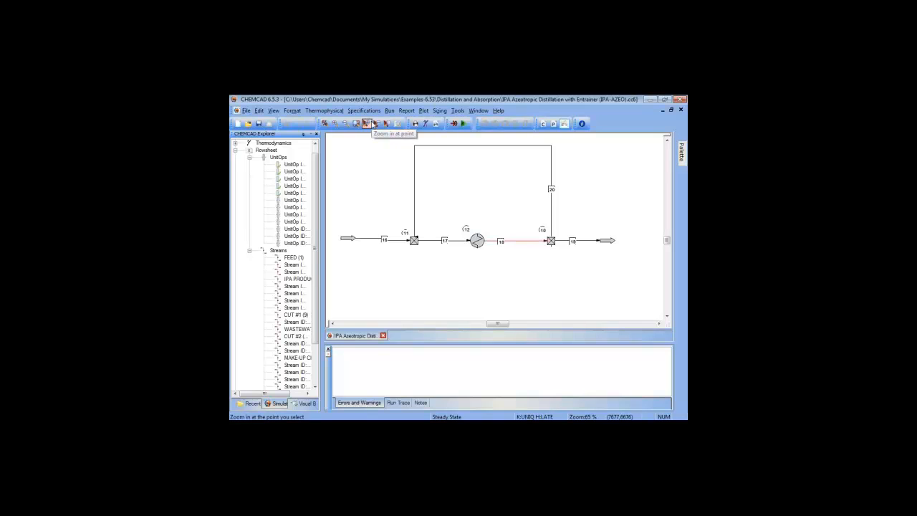
mouse_move(351, 430)
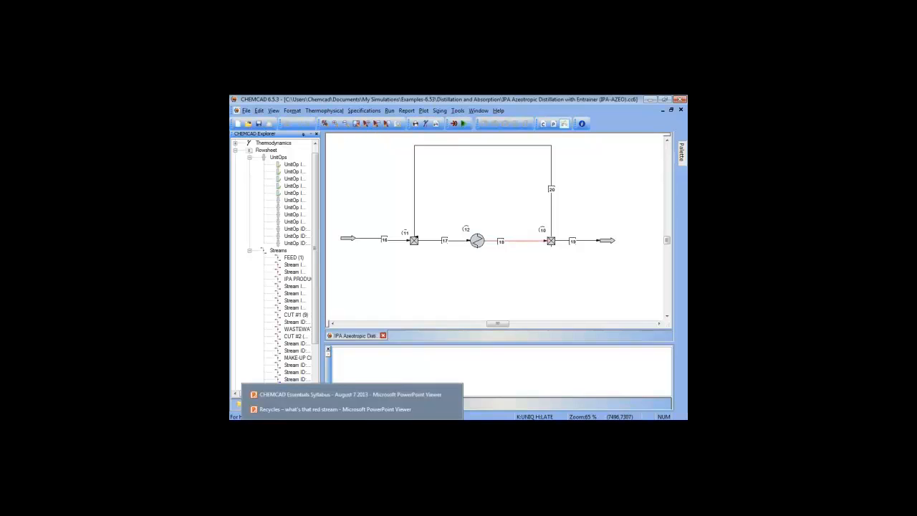
left_click(325, 410)
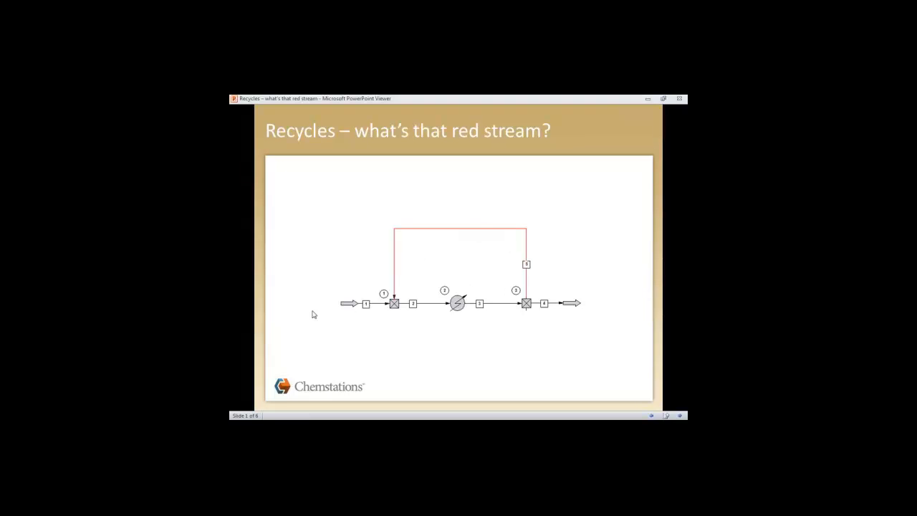
left_click(362, 311)
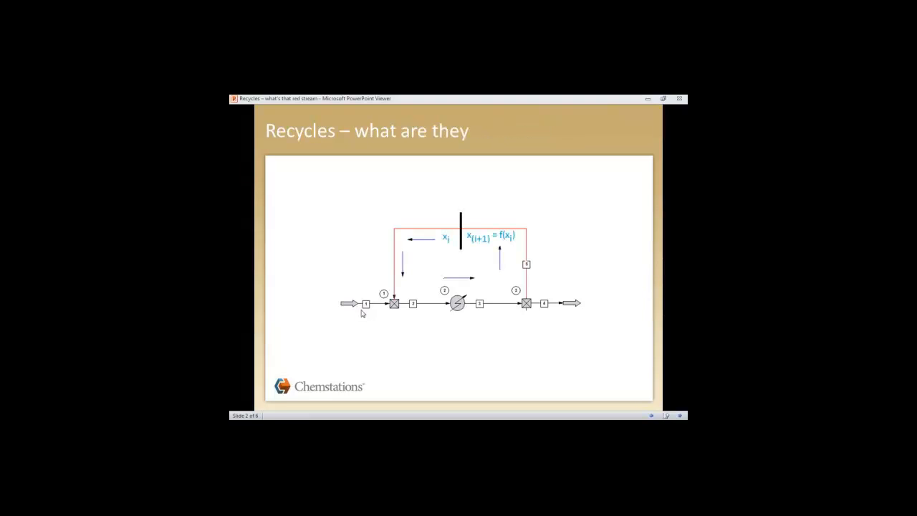
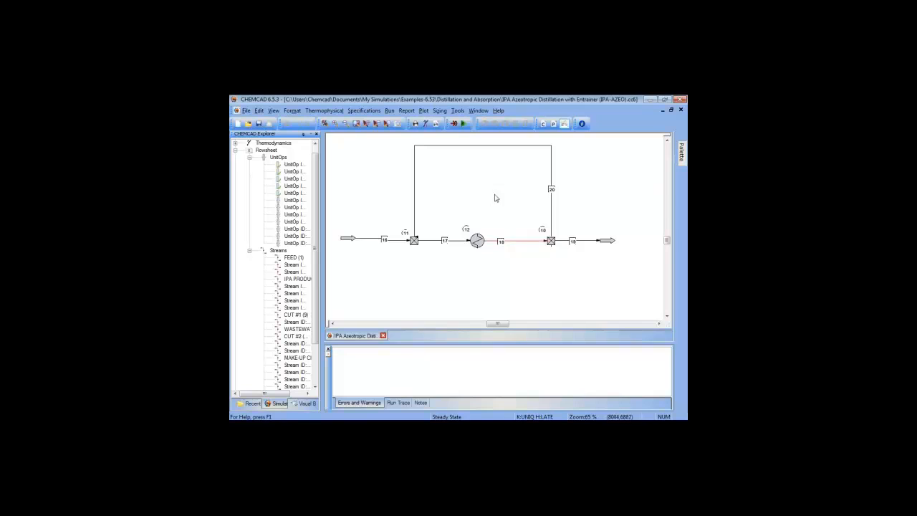
- Designate the recycle stream 20, from the divider to the mixer, as the cut stream
left_click(359, 115)
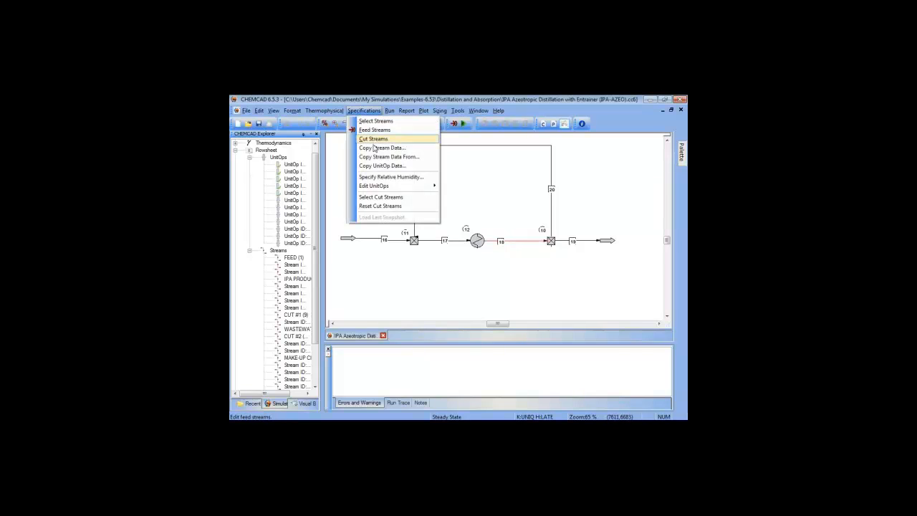
left_click(425, 200)
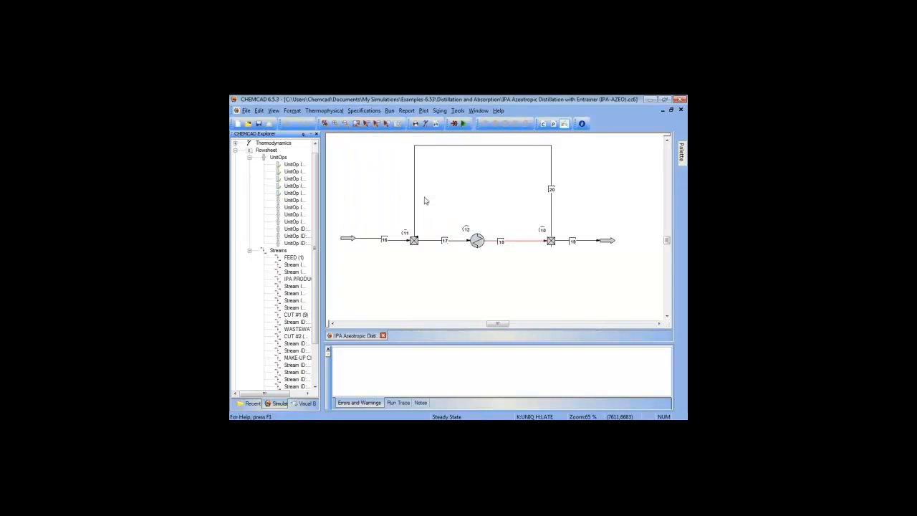
left_click(476, 146)
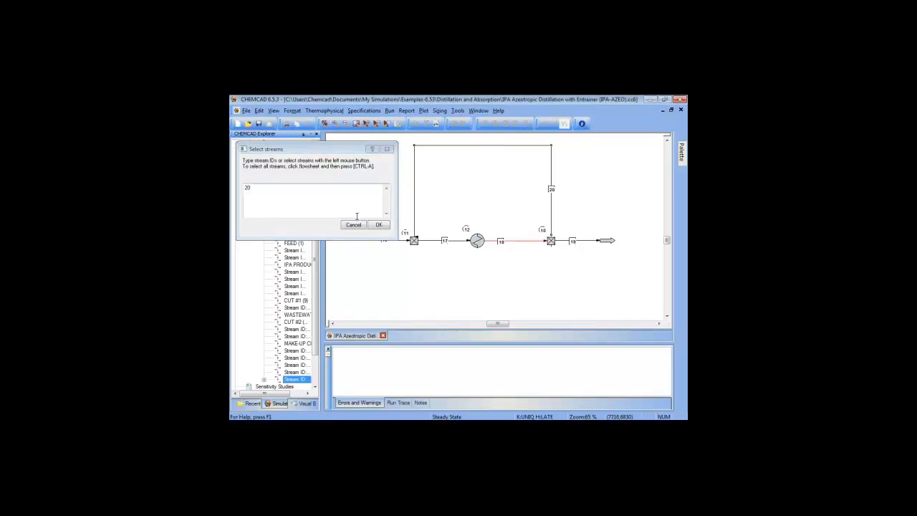
left_click(379, 224)
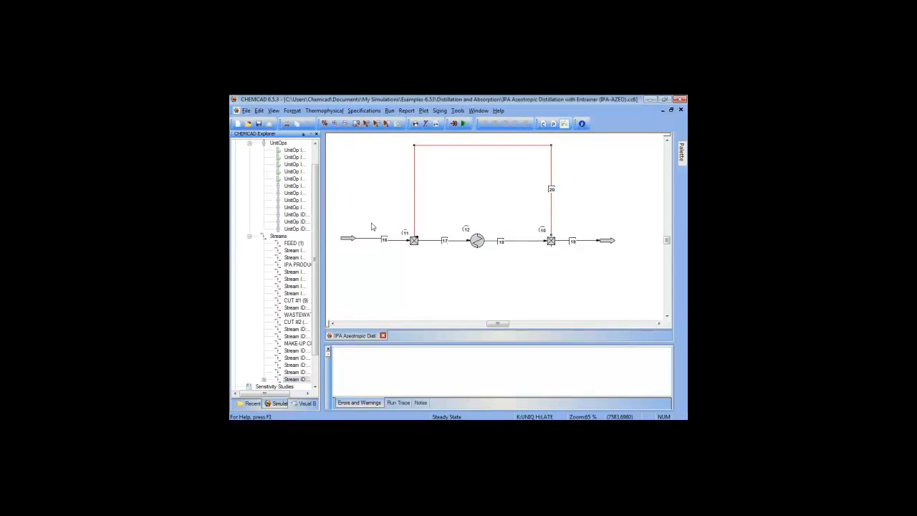
left_click(463, 203)
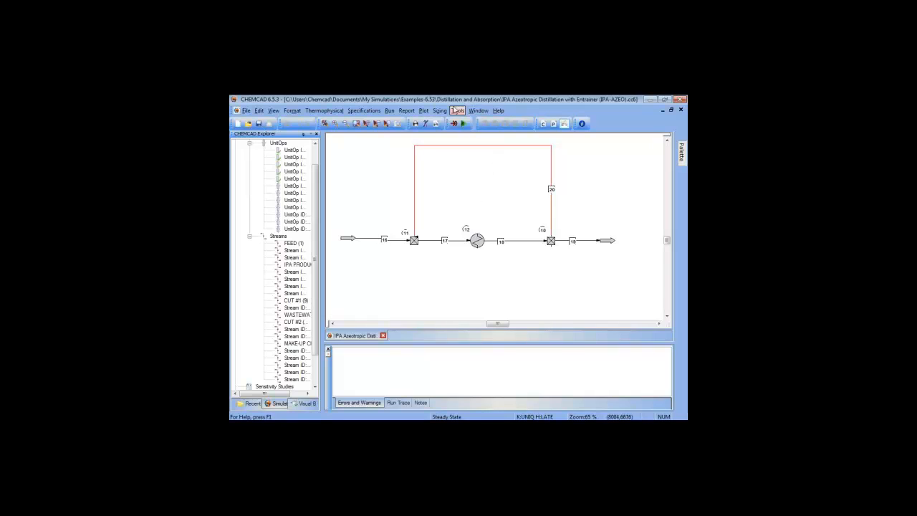
- Set feed stream 16's component unit to kg/h, with flows of 900 for isopropanol and 100 for water
left_click(354, 241)
double_click(369, 242)
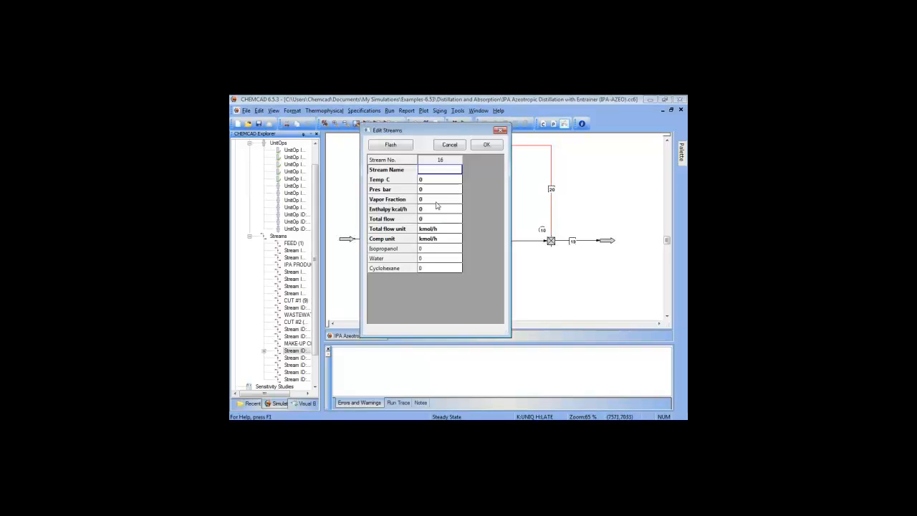
left_click(458, 243)
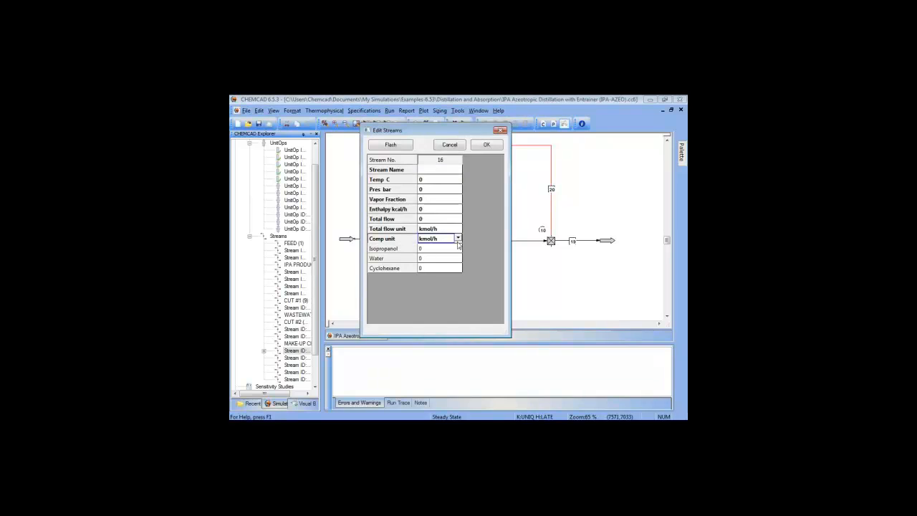
left_click(458, 239)
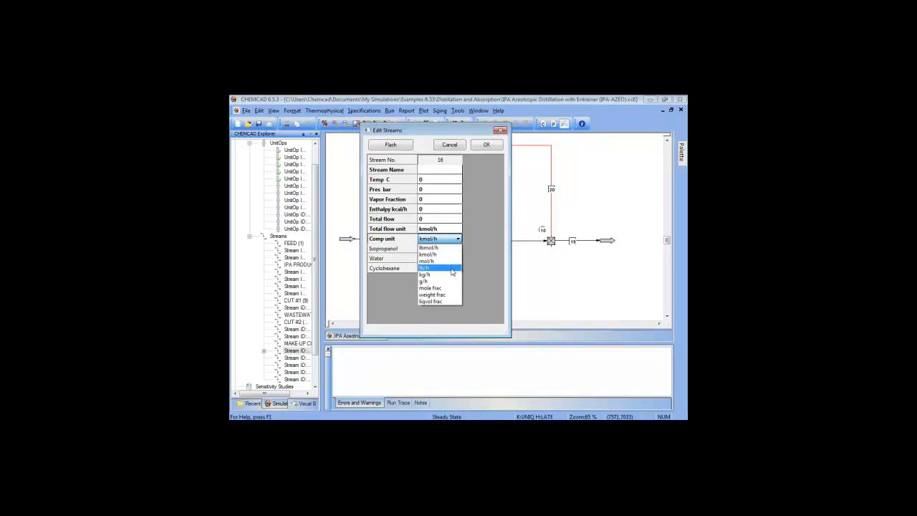
left_click(453, 274)
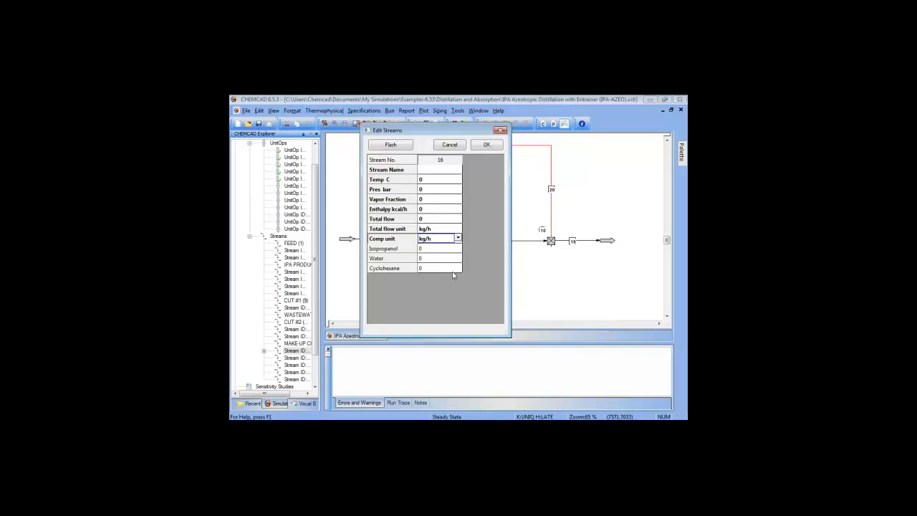
left_click(448, 250)
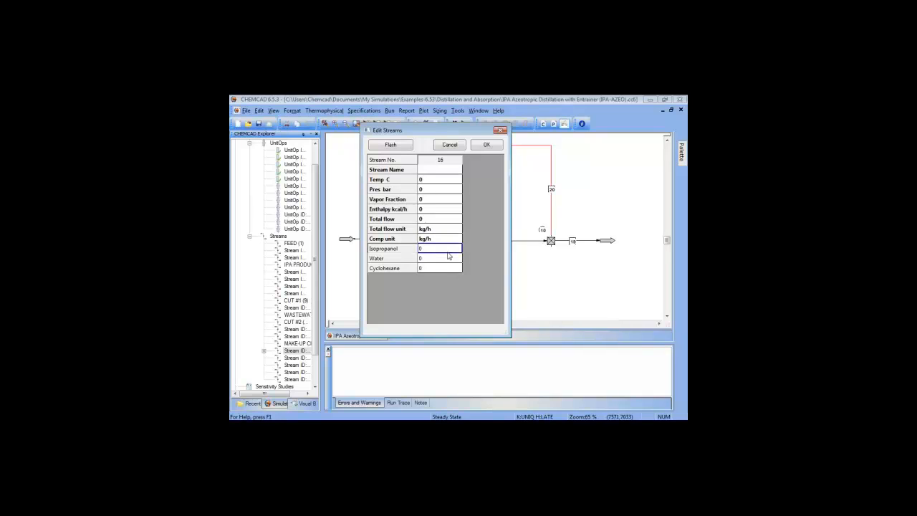
type("900")
left_click(448, 257)
type("100")
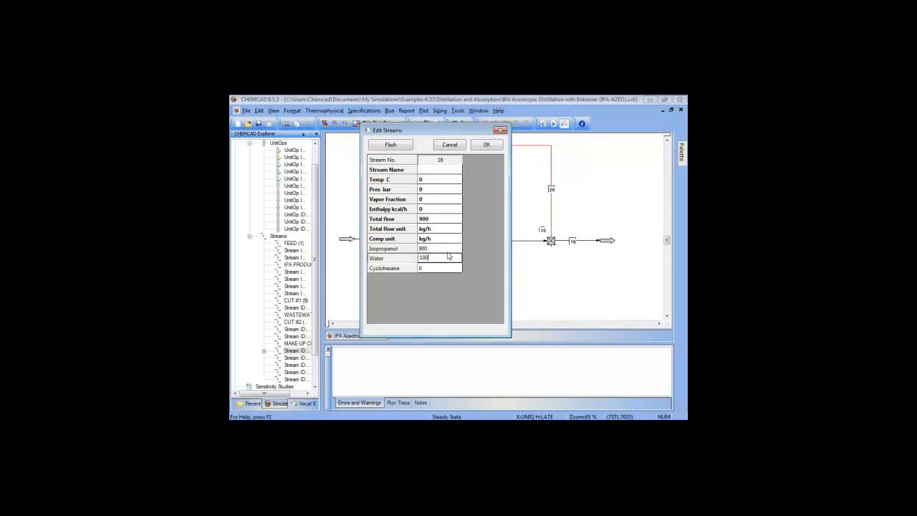
- Set feed stream 16 to 25 C and 1 bar, flash it and accept the stream data
left_click(453, 180)
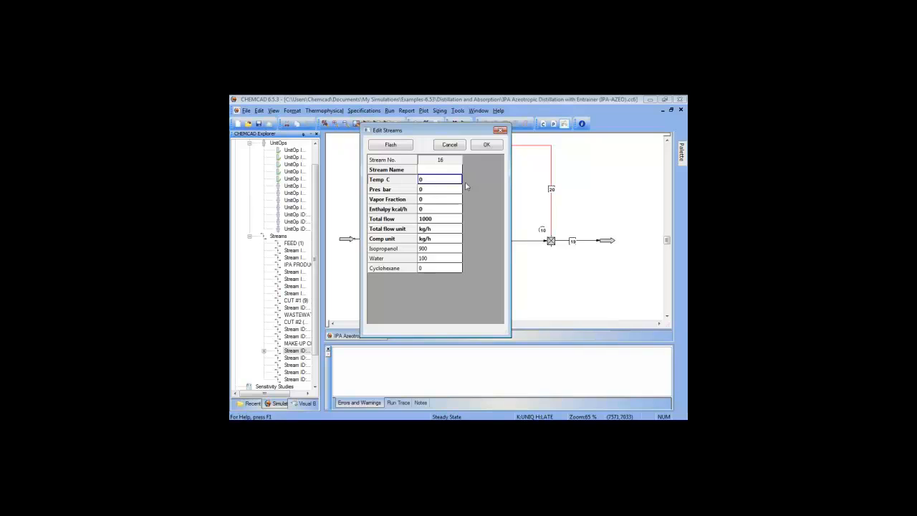
type("25")
key("Tab")
type("1")
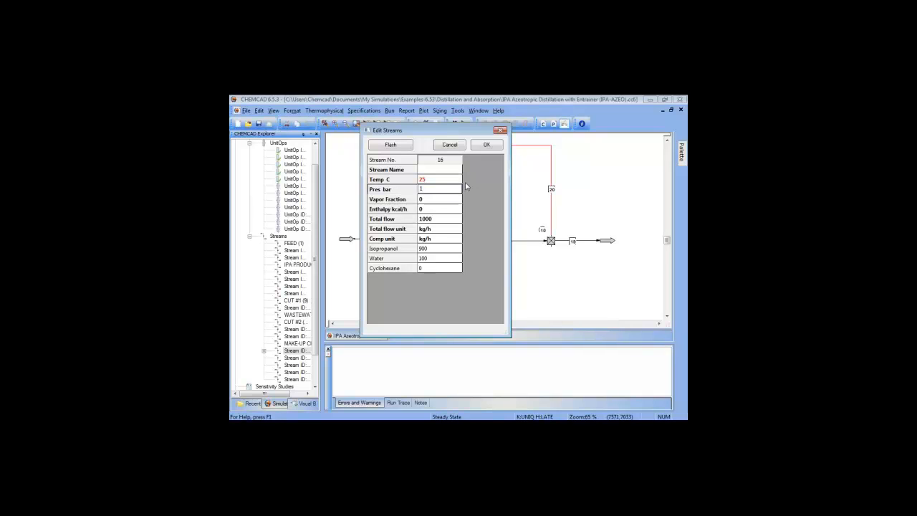
left_click(400, 144)
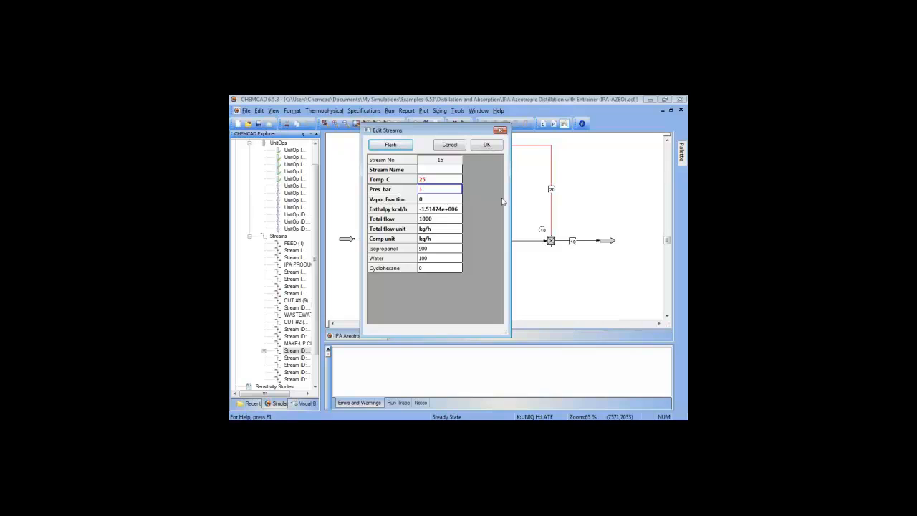
left_click(486, 146)
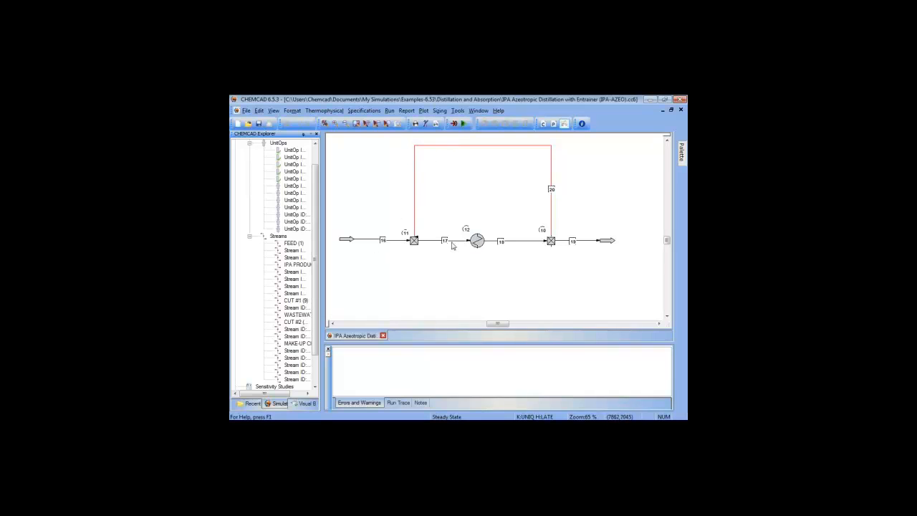
- Specify an outlet temperature of 25 C for stream 18 in the heat exchanger
double_click(478, 241)
left_click(471, 214)
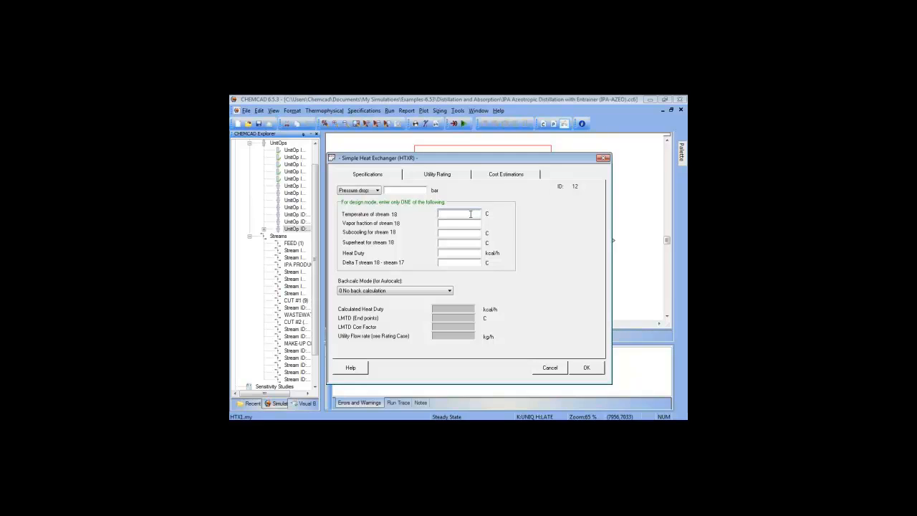
type("25")
left_click(586, 368)
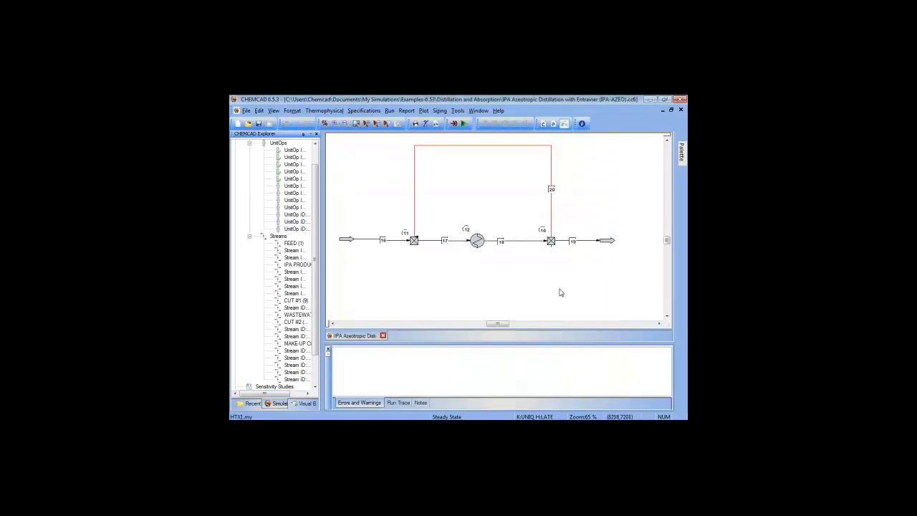
- Base the stream divider's split on mass flow rate and set output stream 19 to 500 kg/h
double_click(551, 242)
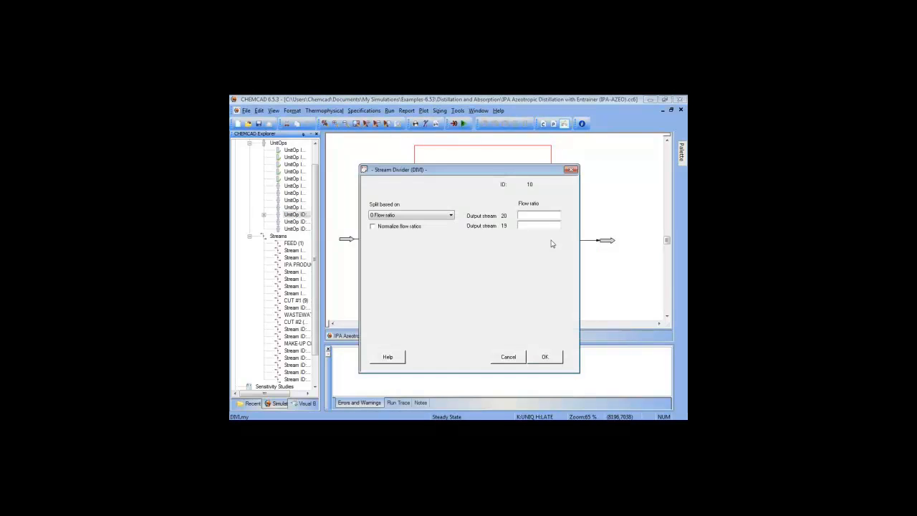
left_click_drag(507, 173, 551, 265)
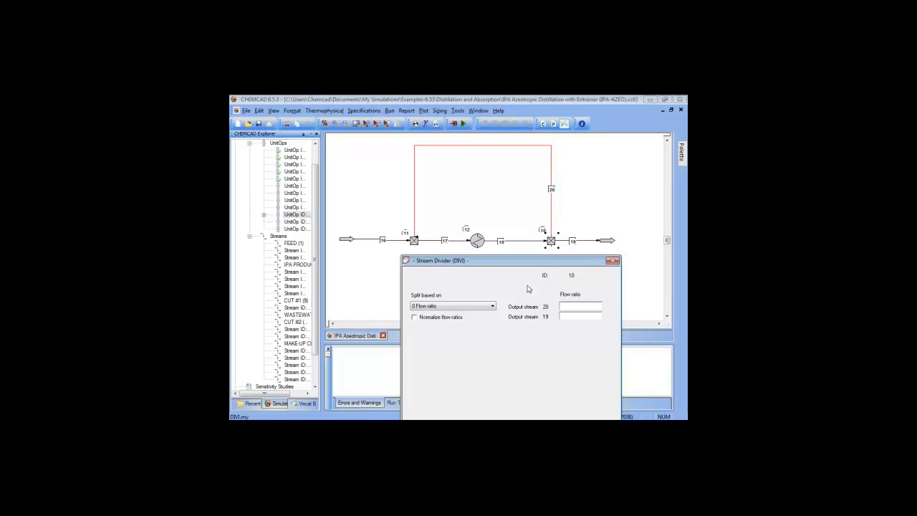
left_click(481, 306)
left_click(457, 336)
left_click_drag(528, 260, 467, 265)
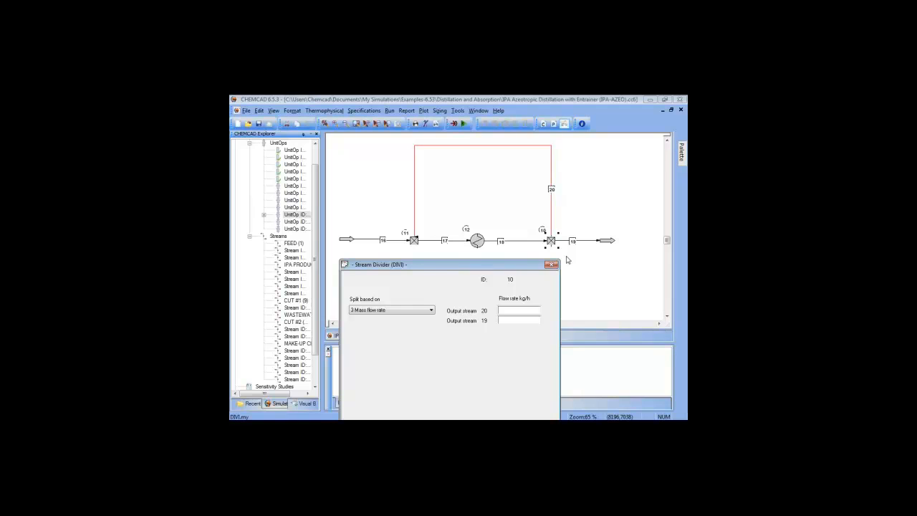
left_click_drag(512, 268, 488, 133)
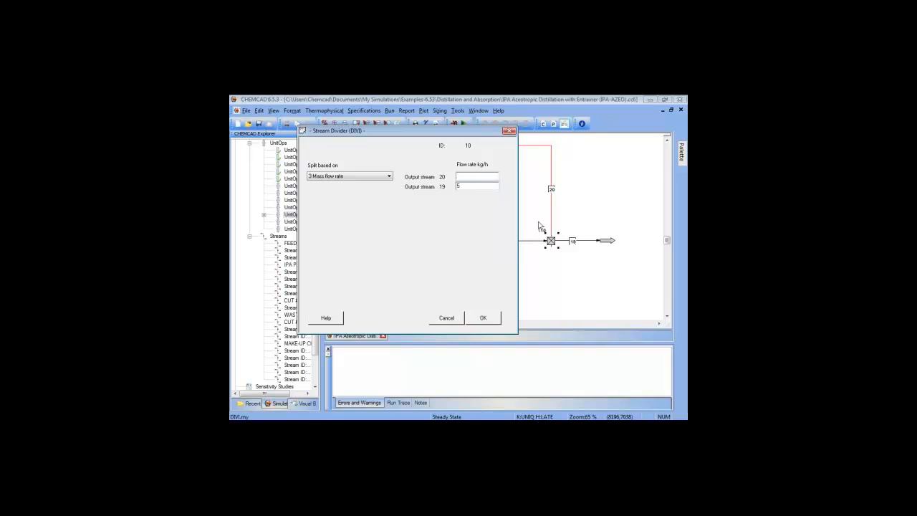
type("00")
left_click(497, 318)
left_click(498, 318)
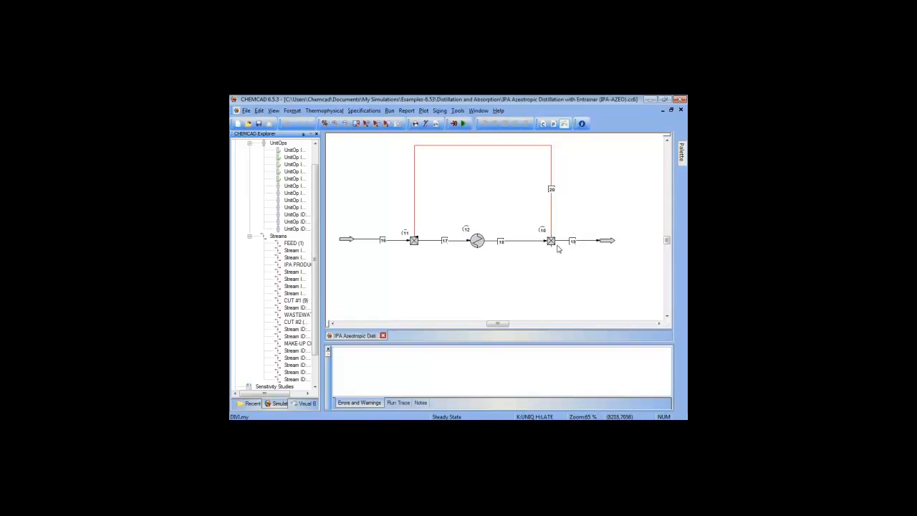
- Run the whole simulation, continuing past the data check, and review the messages in the Errors and Warnings log
mouse_move(548, 240)
mouse_move(580, 245)
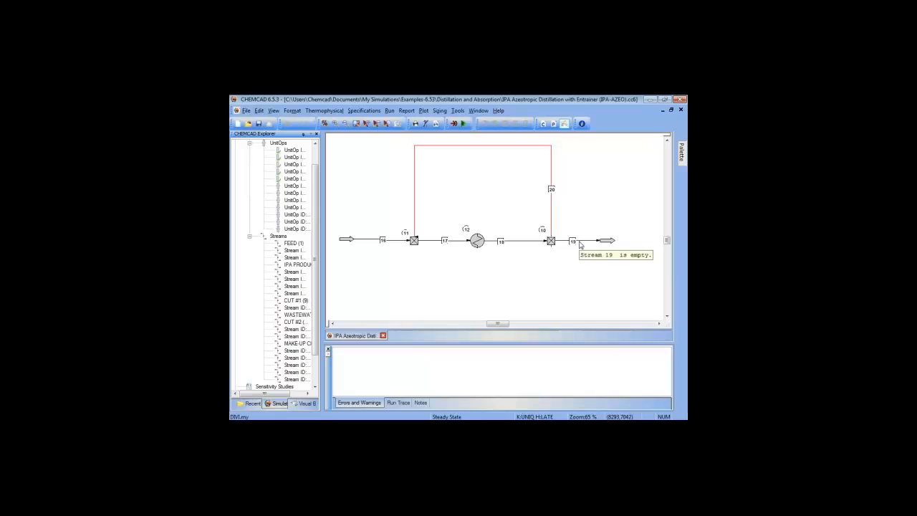
left_click(463, 123)
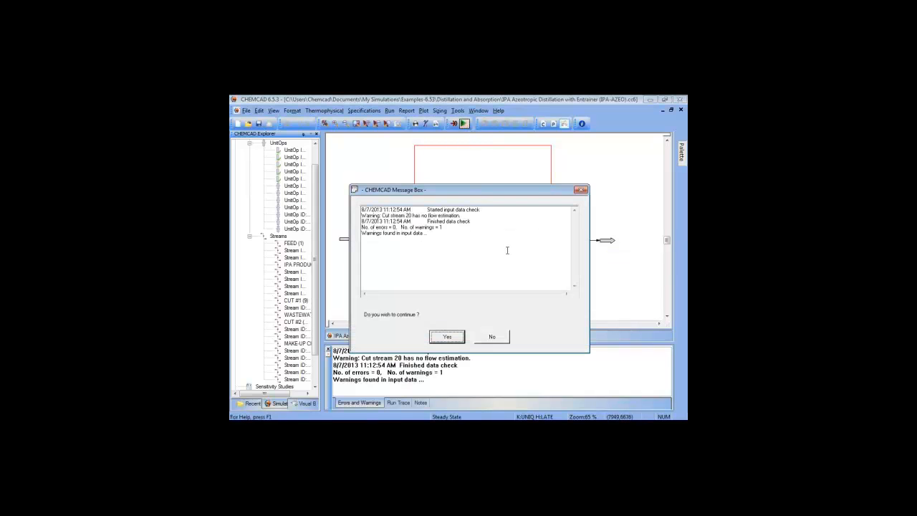
left_click(448, 336)
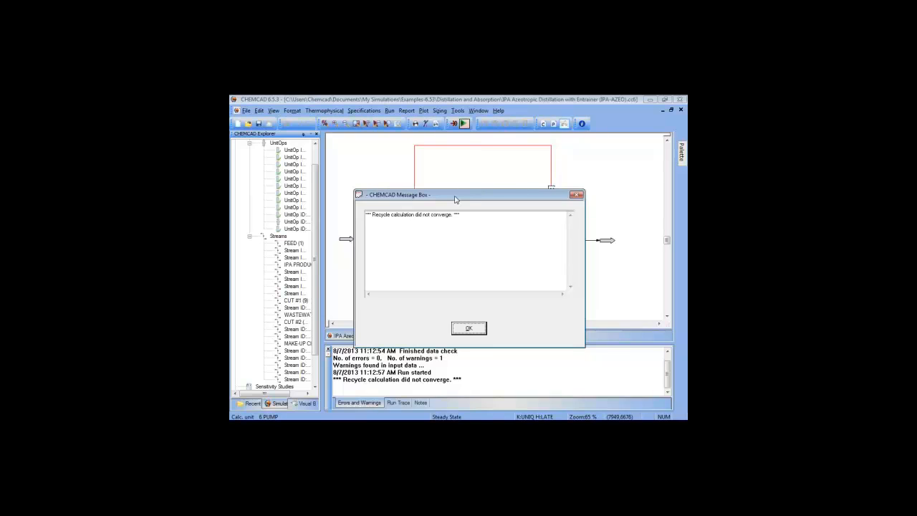
left_click(469, 328)
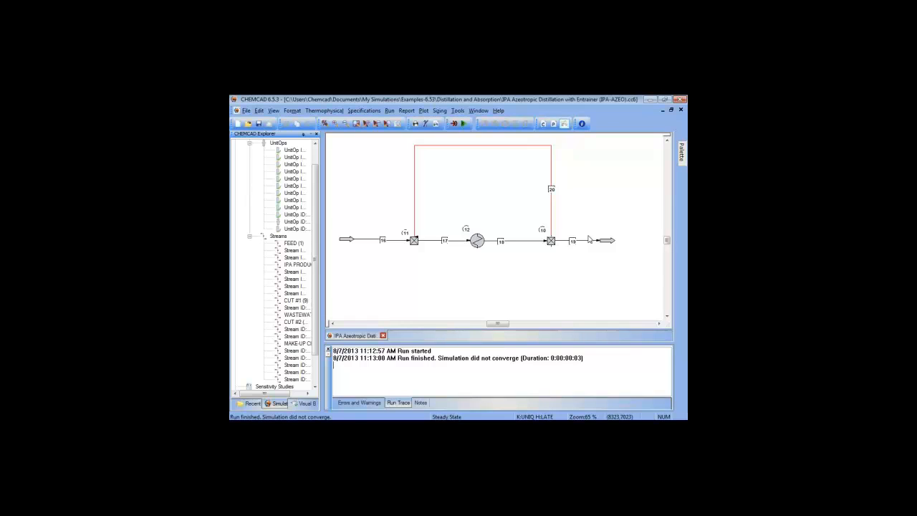
left_click(355, 404)
scroll(390, 379, "up", 1)
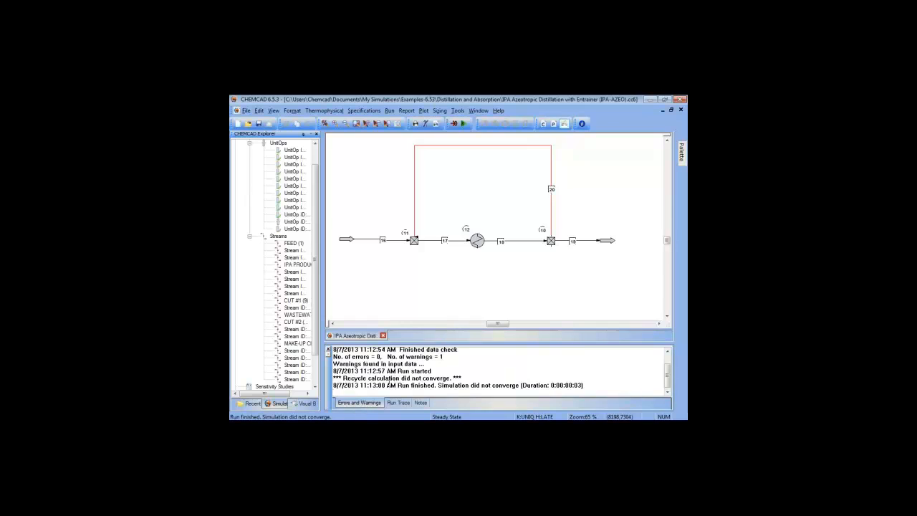
left_click_drag(487, 378, 334, 378)
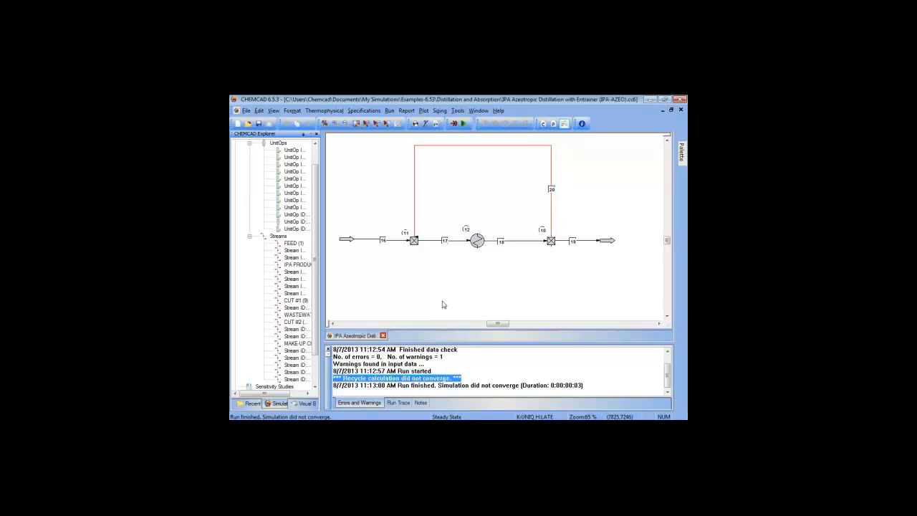
left_click(509, 277)
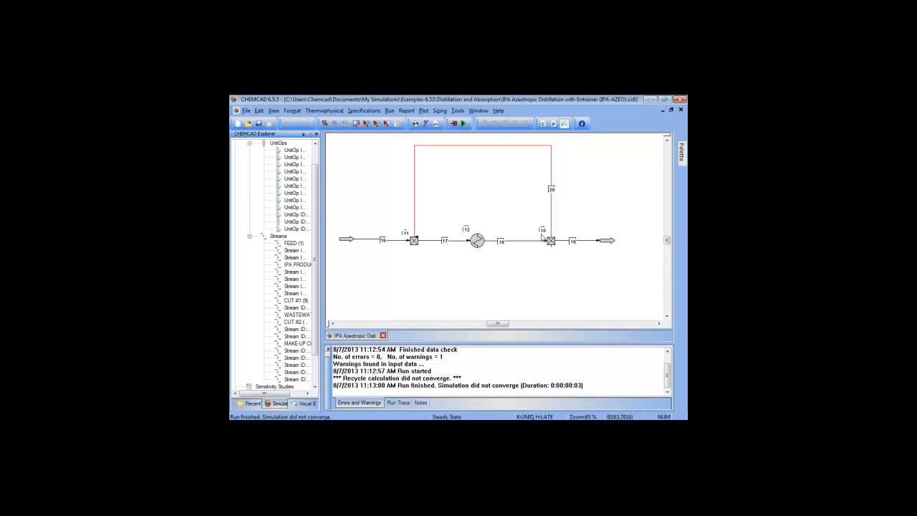
- Clear the stream divider's flow rate for output stream 19 and set output stream 20 to 200 kg/h
double_click(550, 241)
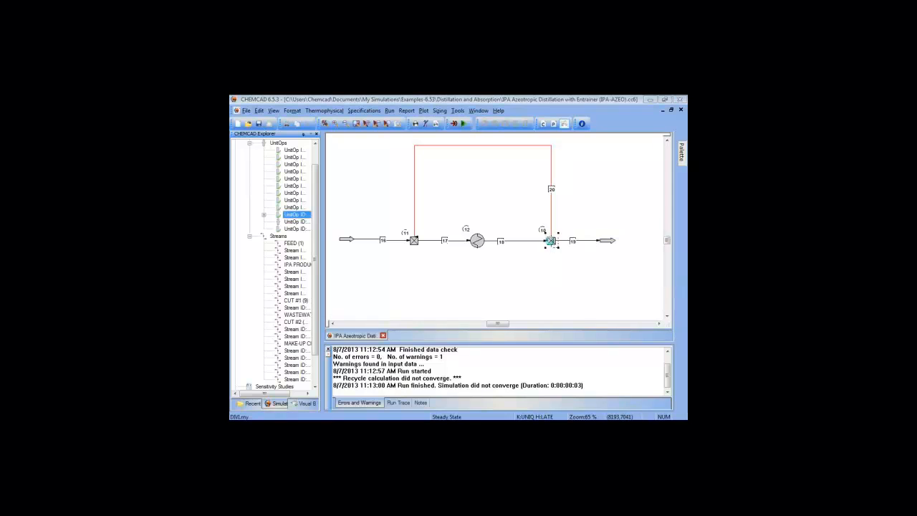
double_click(535, 227)
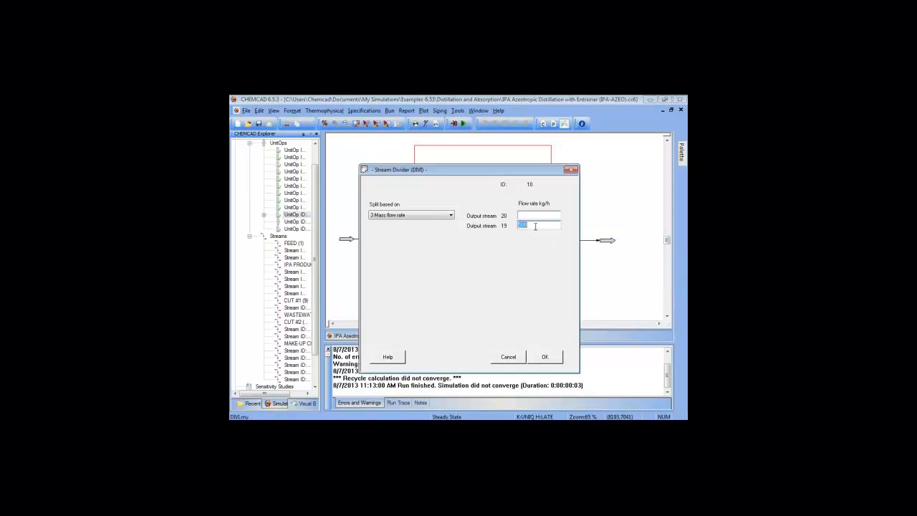
key("BackSpace")
left_click_drag(534, 174, 435, 202)
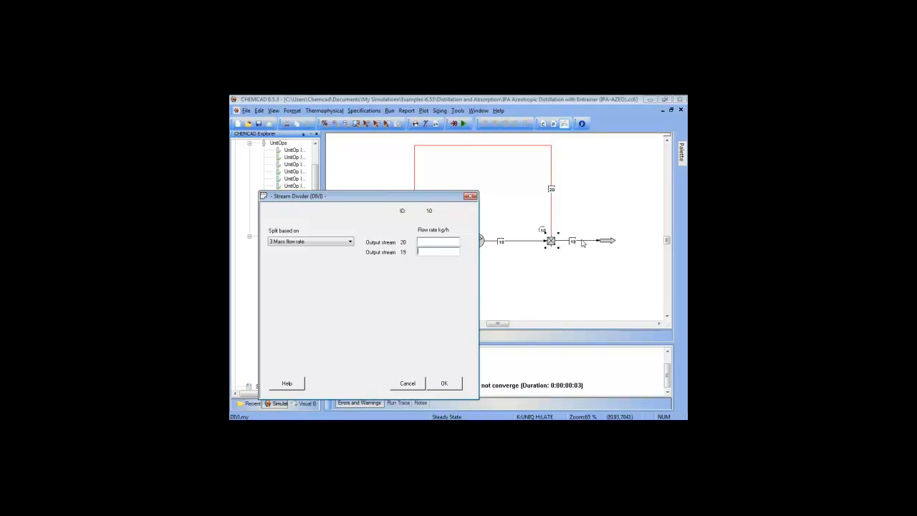
left_click(447, 242)
type("200")
left_click(443, 383)
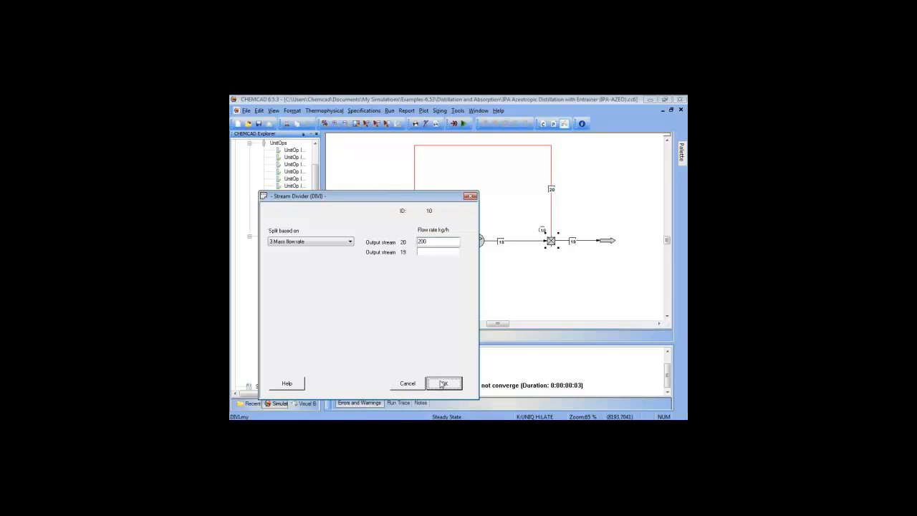
left_click(444, 382)
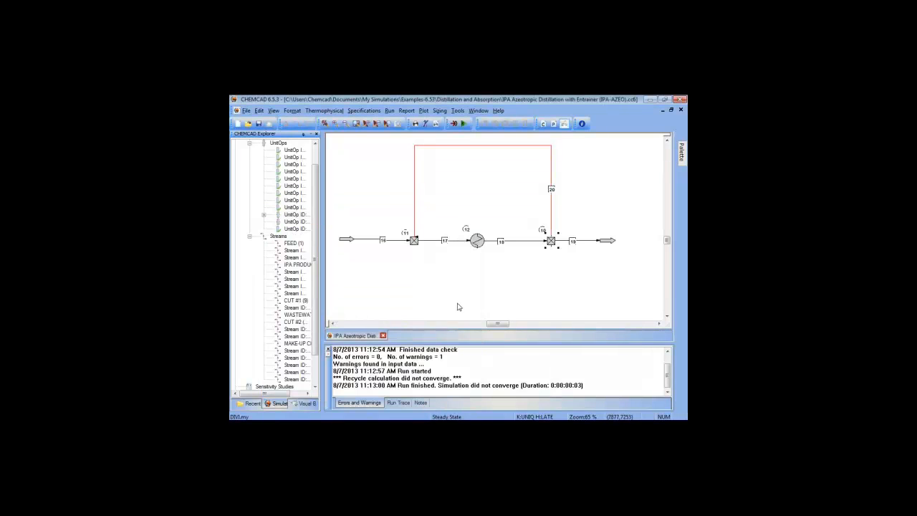
- Run the whole simulation with the new divider split and dismiss the recycle calculation message
left_click(461, 124)
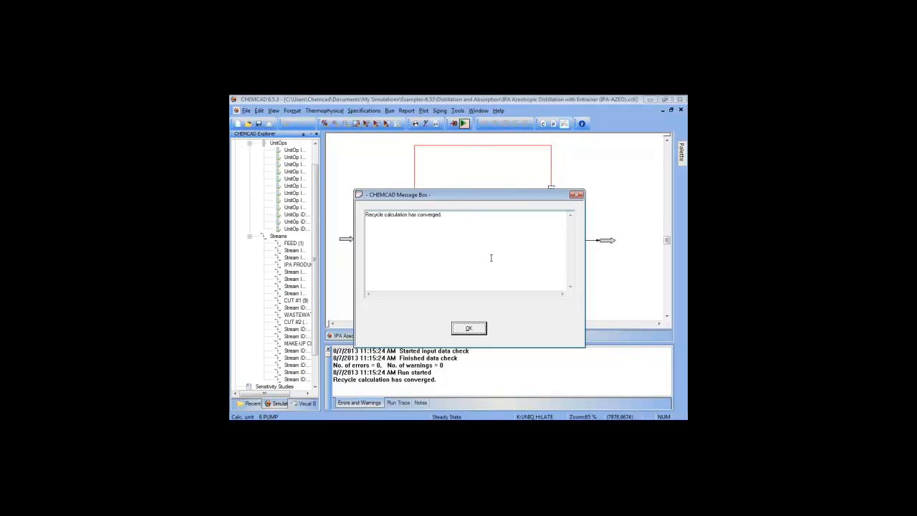
left_click(469, 328)
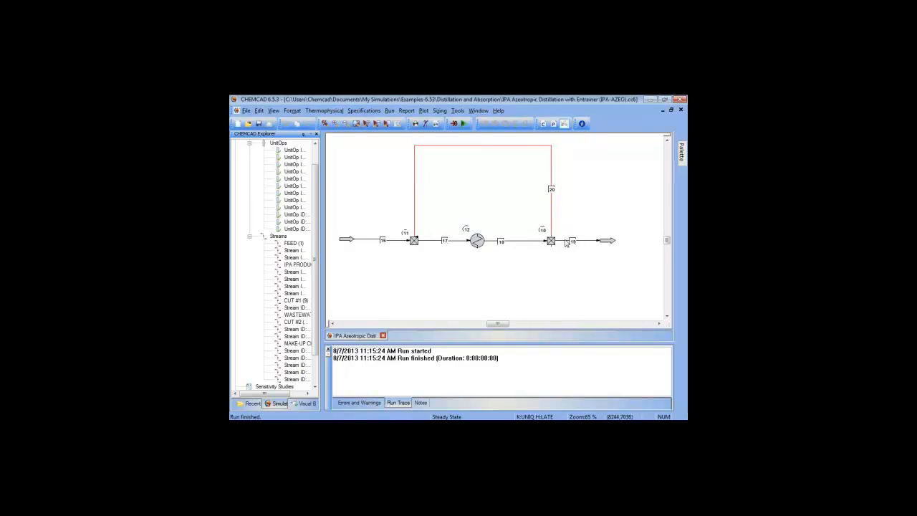
mouse_move(569, 243)
- Place two feed arrows below the recycle flowsheet and flip the one beneath the heat exchanger horizontally
scroll(509, 289, "down", 1)
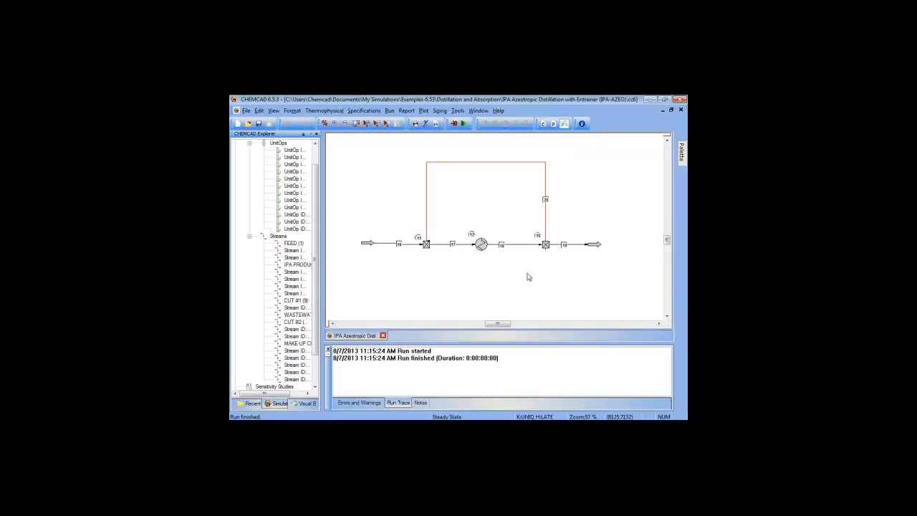
scroll(528, 269, "down", 1)
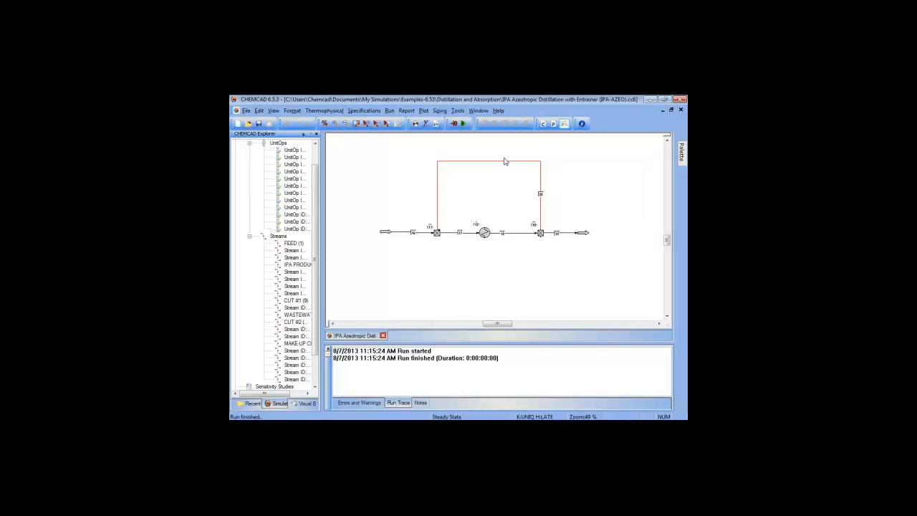
left_click_drag(563, 246, 556, 234)
mouse_move(681, 152)
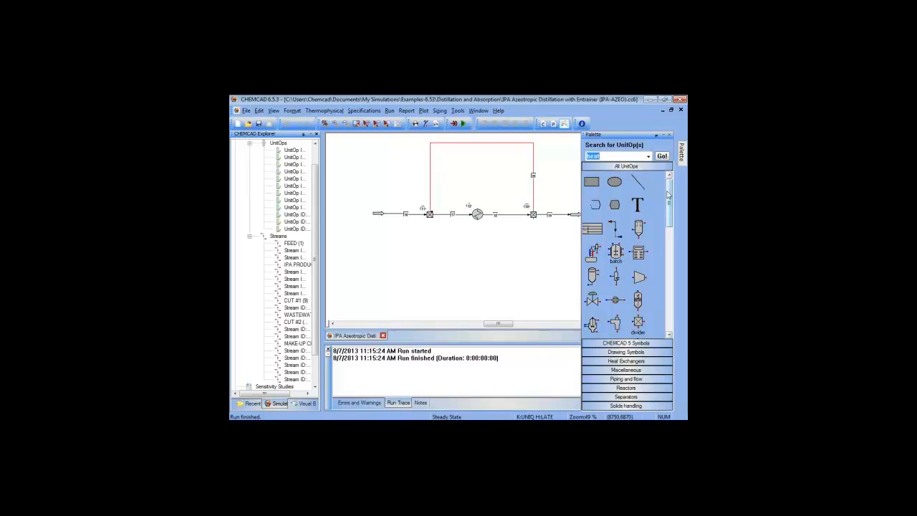
left_click_drag(672, 190, 672, 229)
left_click(638, 228)
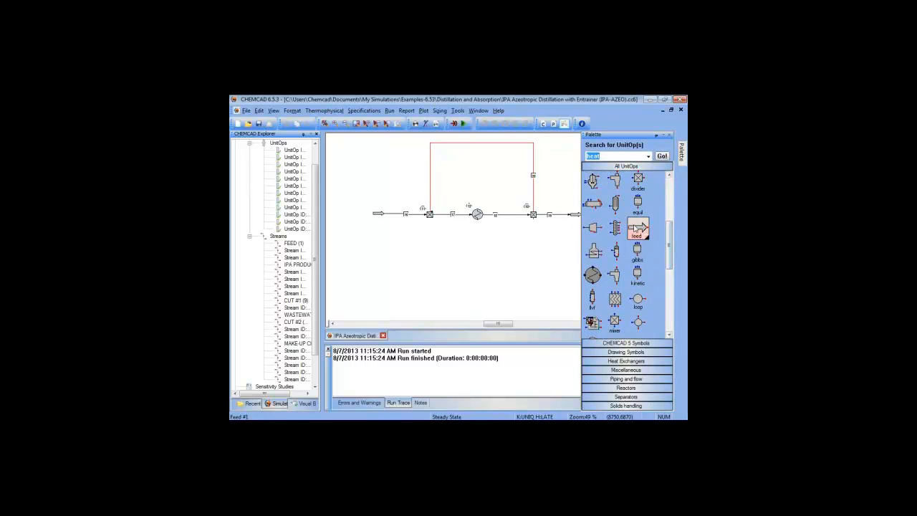
left_click(448, 277)
left_click(368, 285)
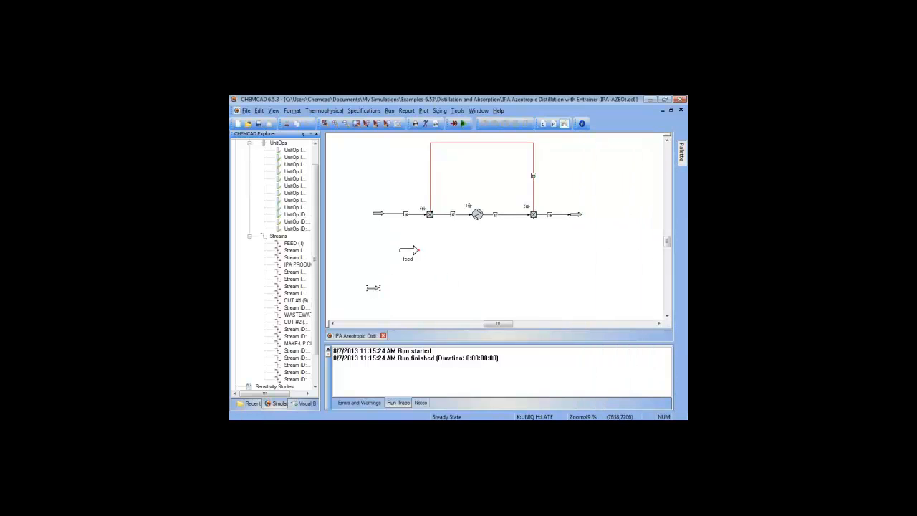
left_click(475, 237)
right_click(479, 242)
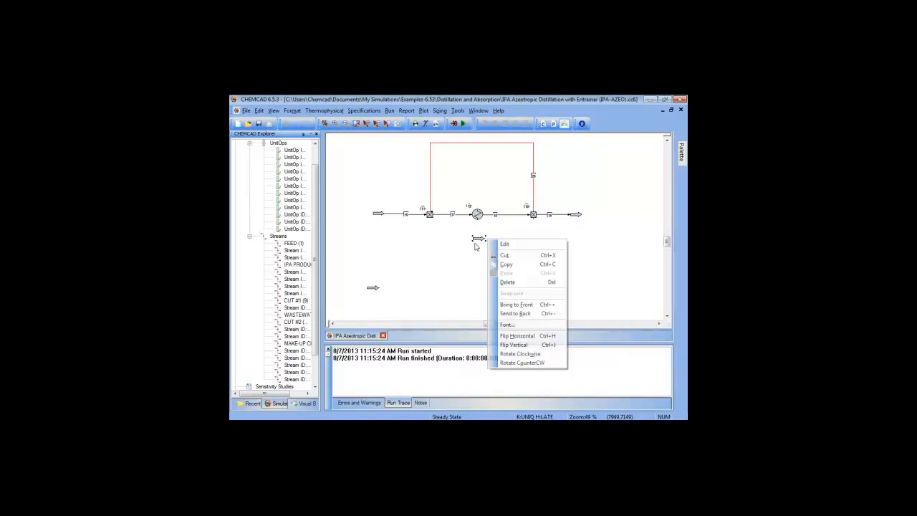
left_click(528, 335)
- Keep the unit operation palette open and place two product arrows, one across from the lower feed and one beneath the flipped feed
left_click(681, 153)
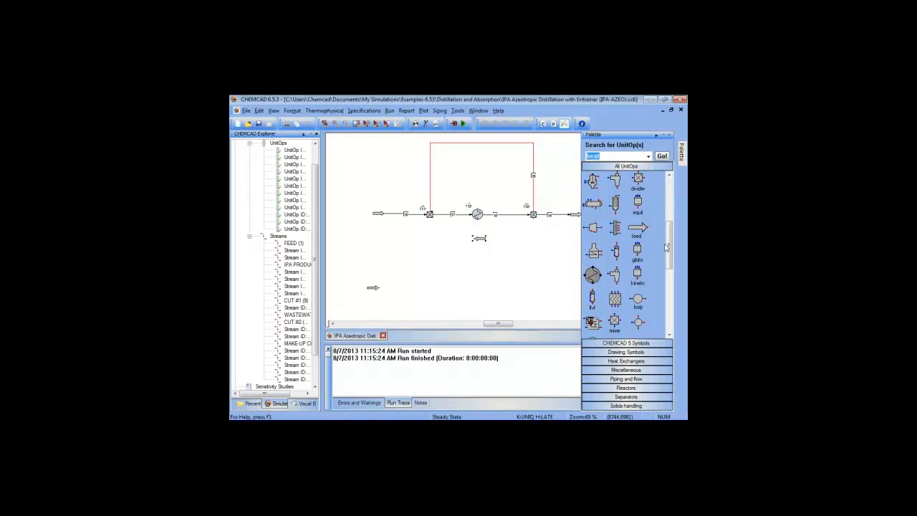
left_click_drag(672, 244, 672, 286)
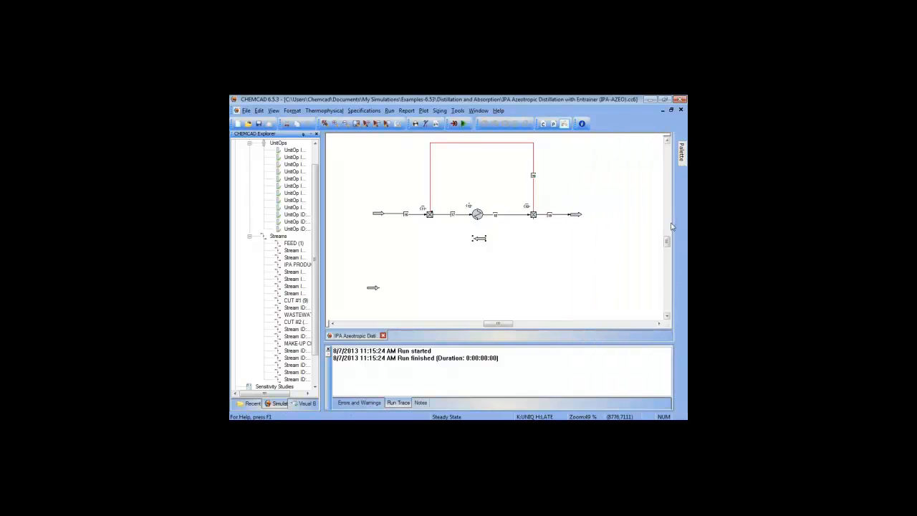
mouse_move(682, 154)
left_click(658, 134)
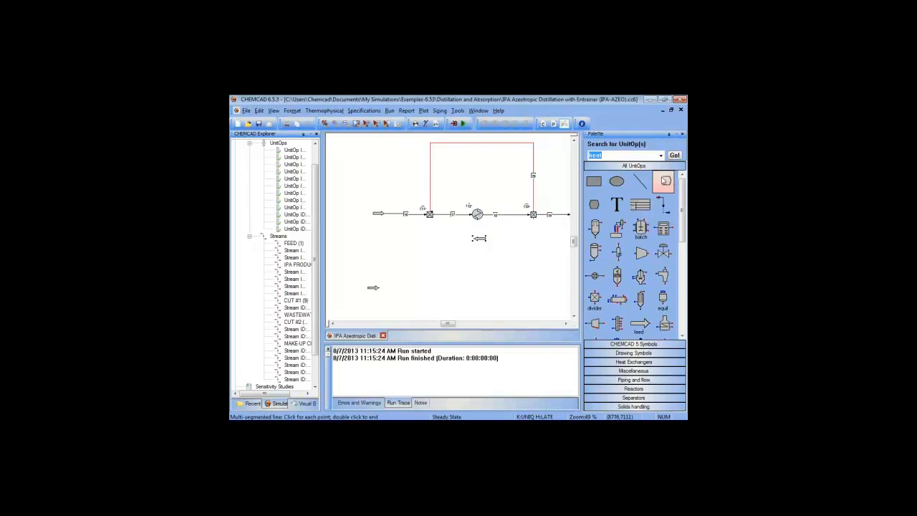
scroll(672, 266, "down", 2)
scroll(681, 276, "down", 1)
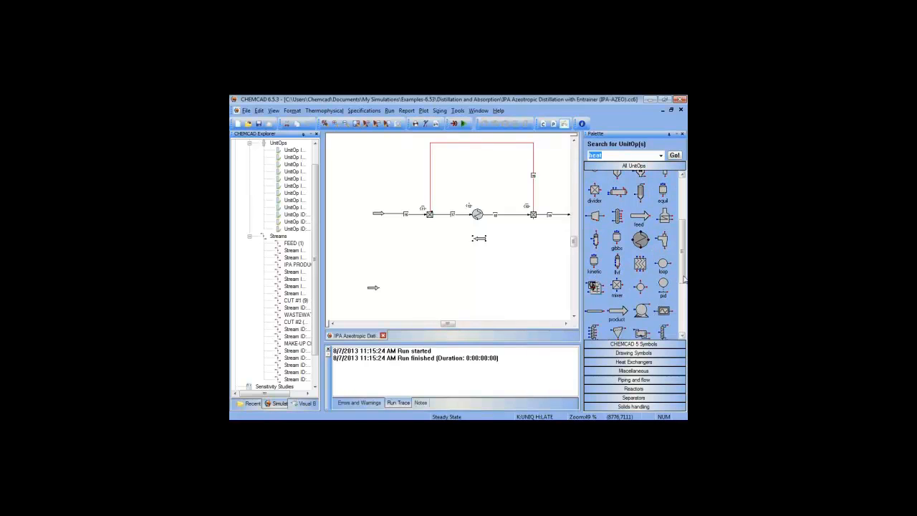
left_click(617, 310)
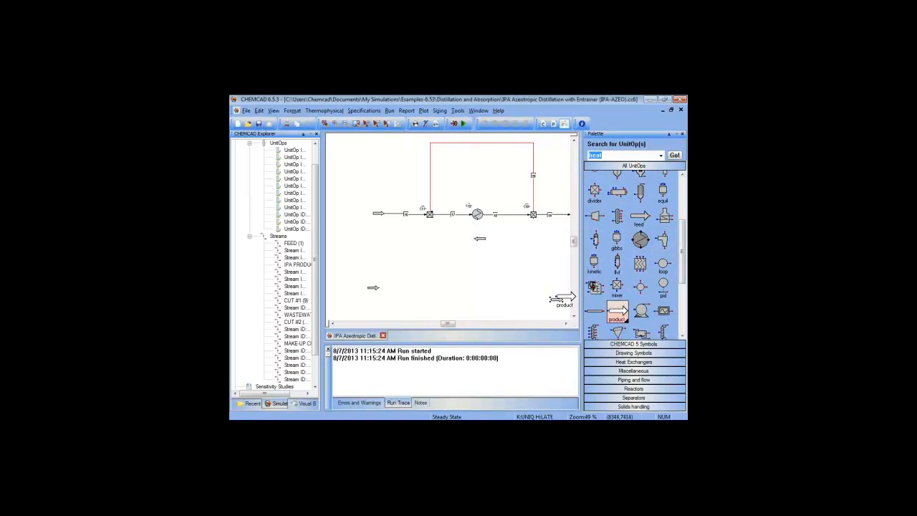
left_click(499, 247)
left_click(484, 248)
- Add a mixer and a single-stream heat exchanger in a row after the lower feed arrow
scroll(662, 240, "down", 3)
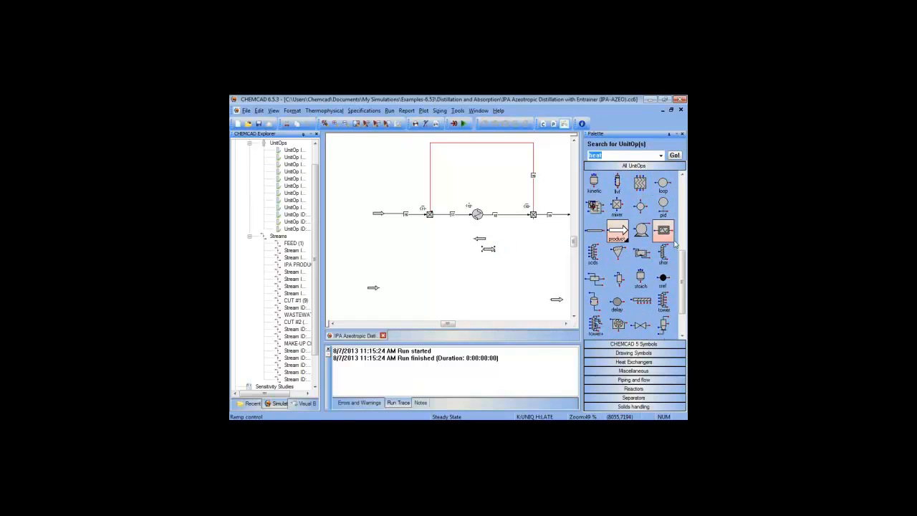
left_click(621, 208)
left_click(431, 285)
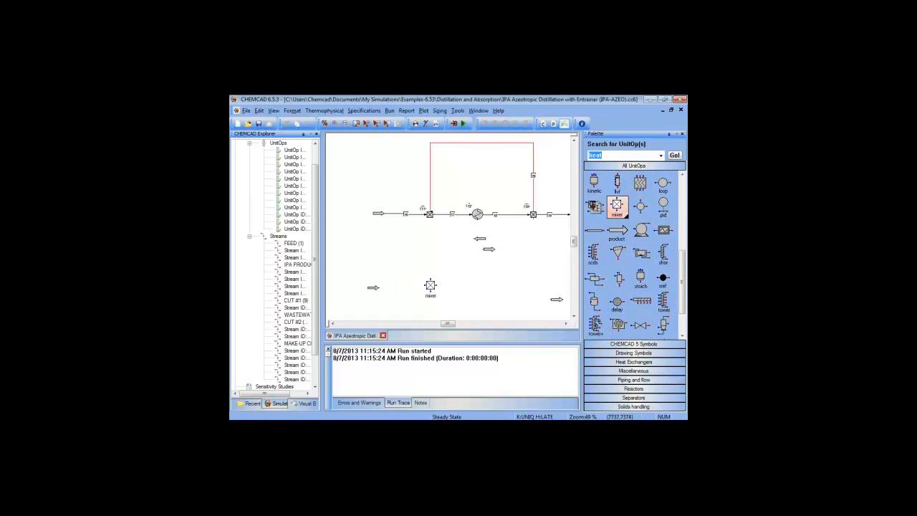
scroll(651, 274, "down", 2)
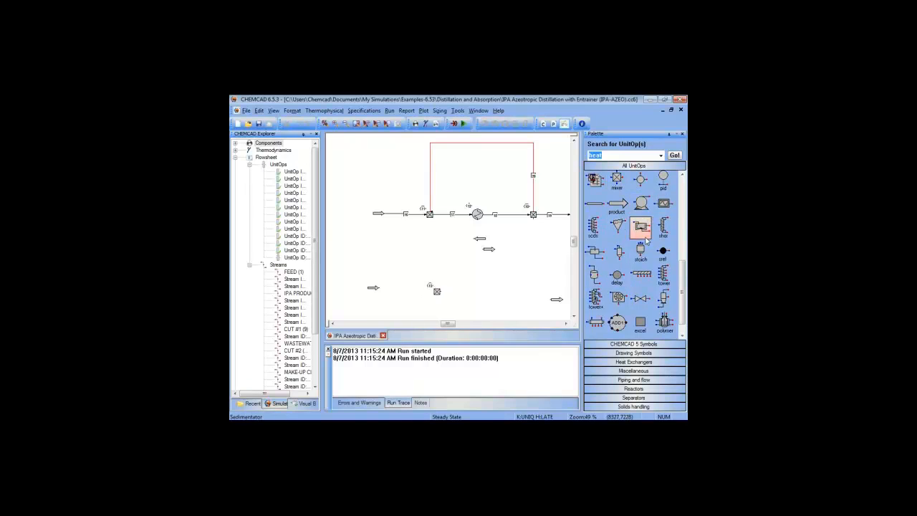
left_click(645, 362)
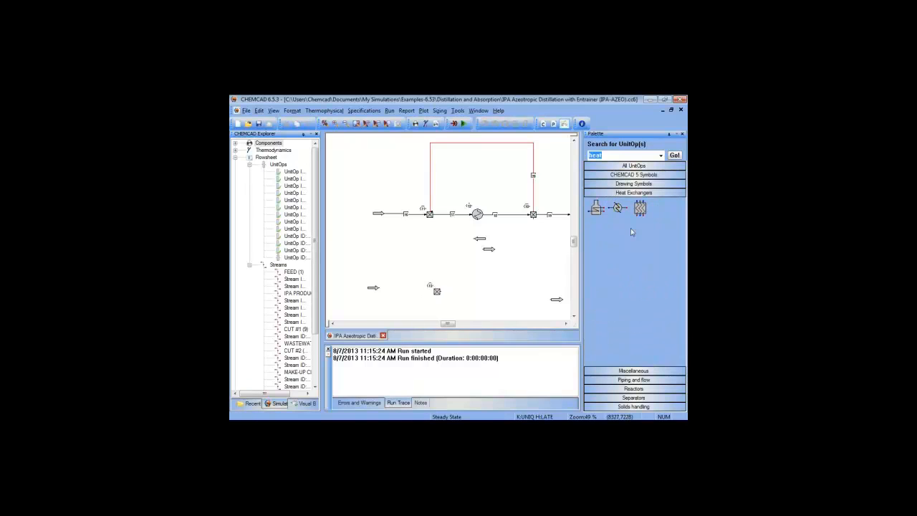
left_click(616, 207)
left_click(477, 292)
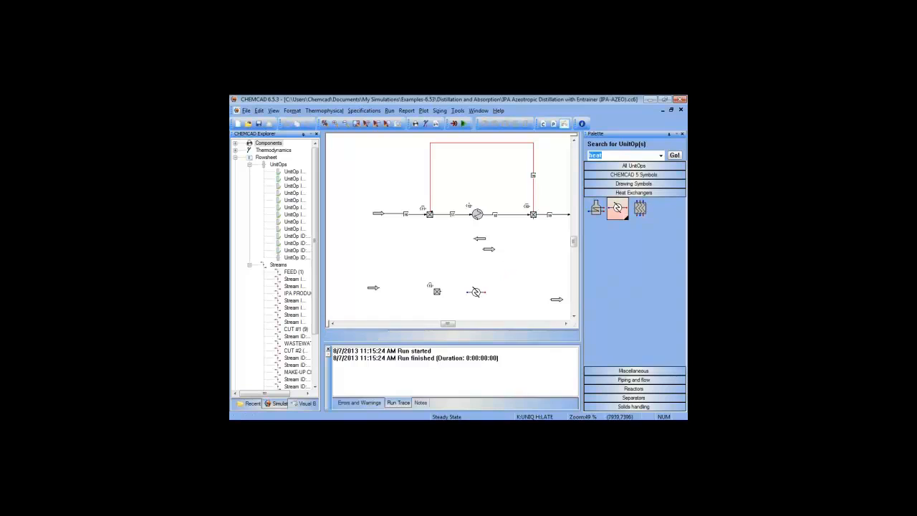
left_click(482, 295)
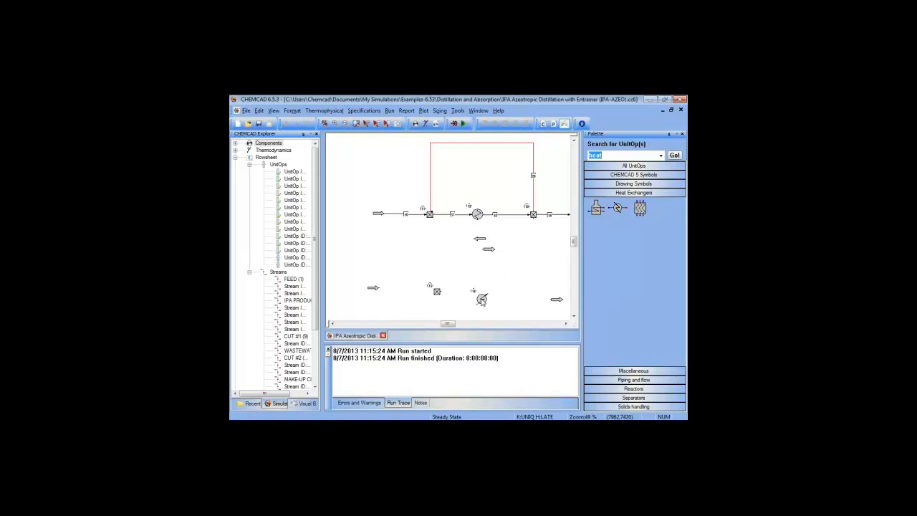
- Place a divider after the lower heat exchanger and align the lower product arrow with it
left_click(658, 167)
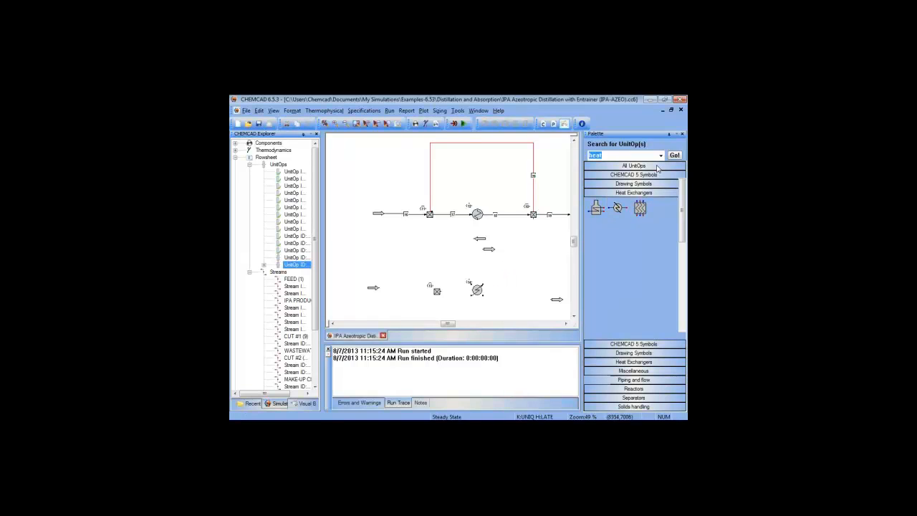
left_click(594, 297)
left_click(526, 296)
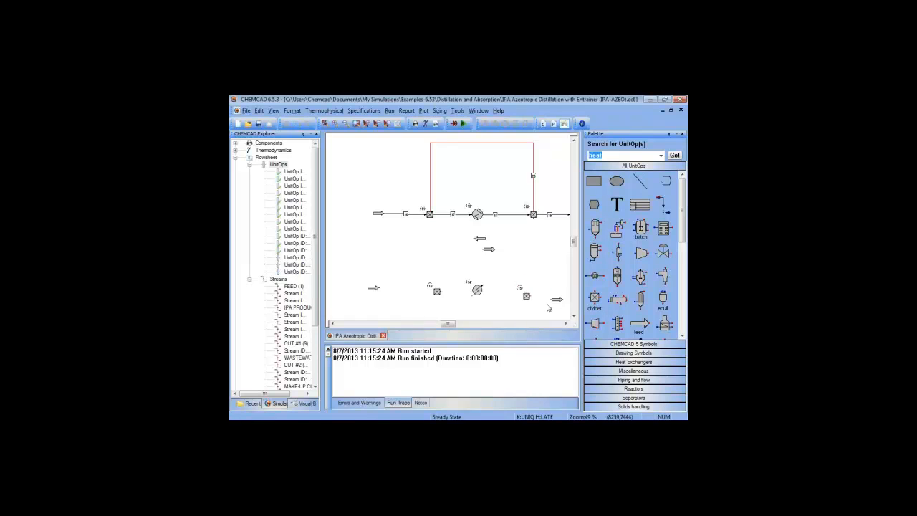
left_click_drag(557, 300, 520, 291)
- Flip the product arrow beneath the reversed feed arrow horizontally
left_click(494, 247)
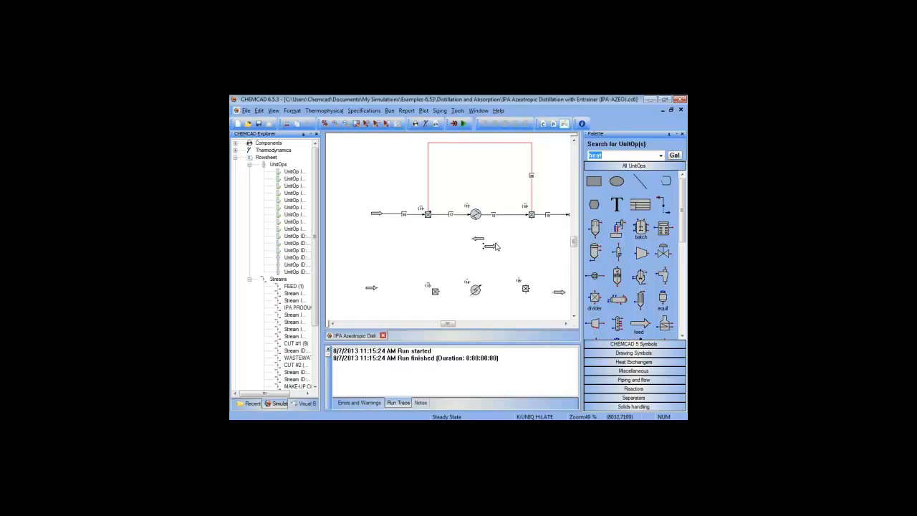
right_click(497, 245)
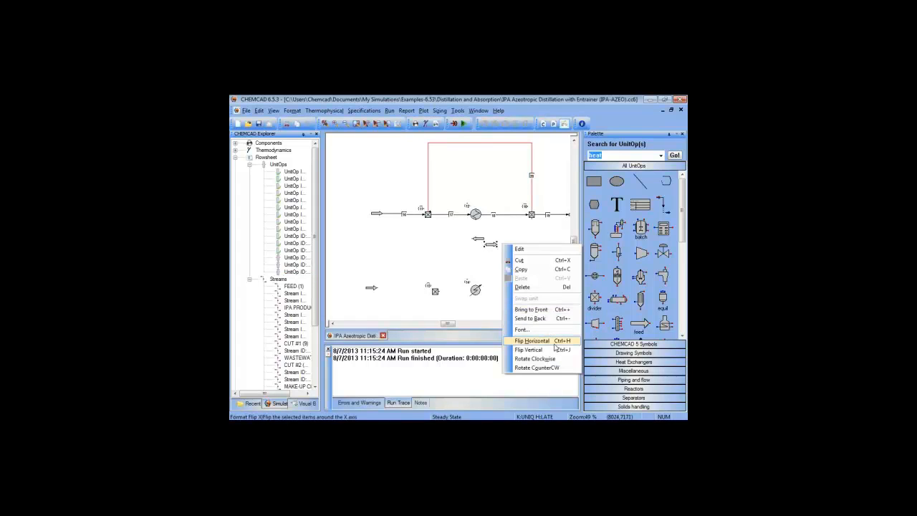
left_click(557, 342)
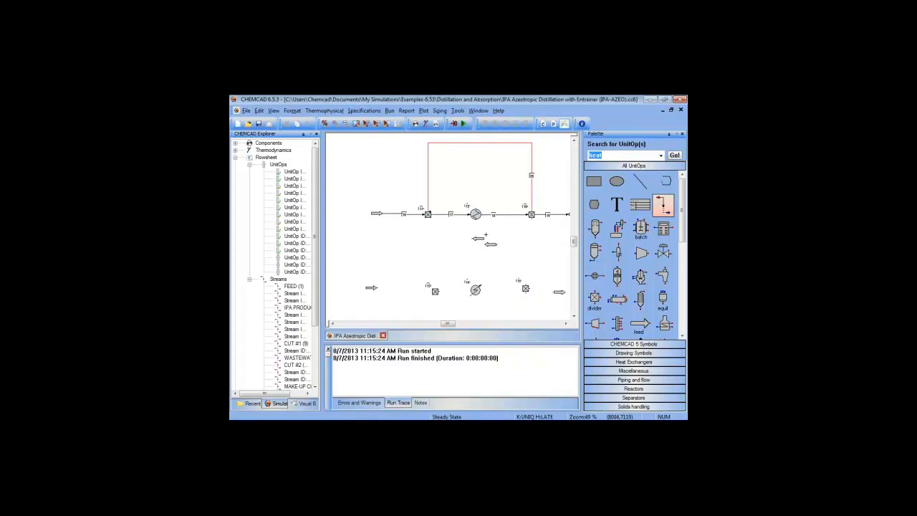
- Connect the lower feed to the mixer, the mixer to the heat exchanger, and the heat exchanger to the divider with streams
left_click(376, 288)
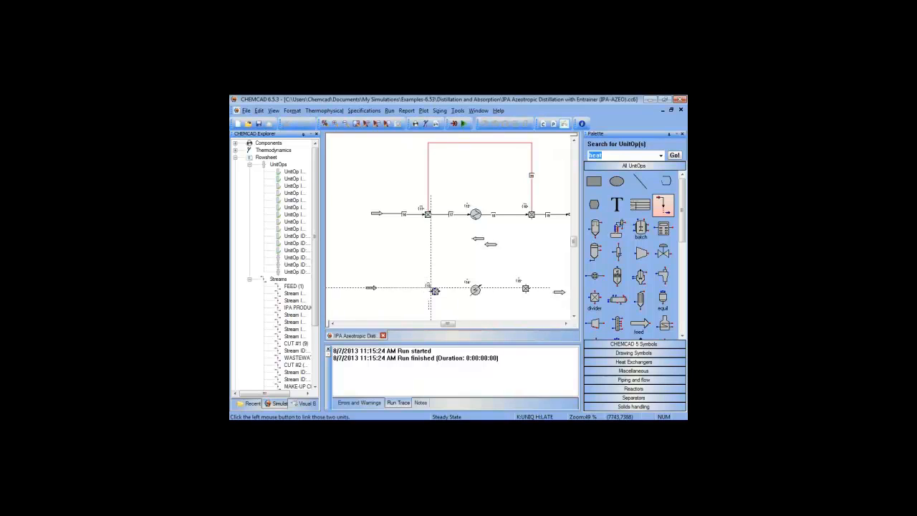
left_click(434, 291)
left_click(439, 291)
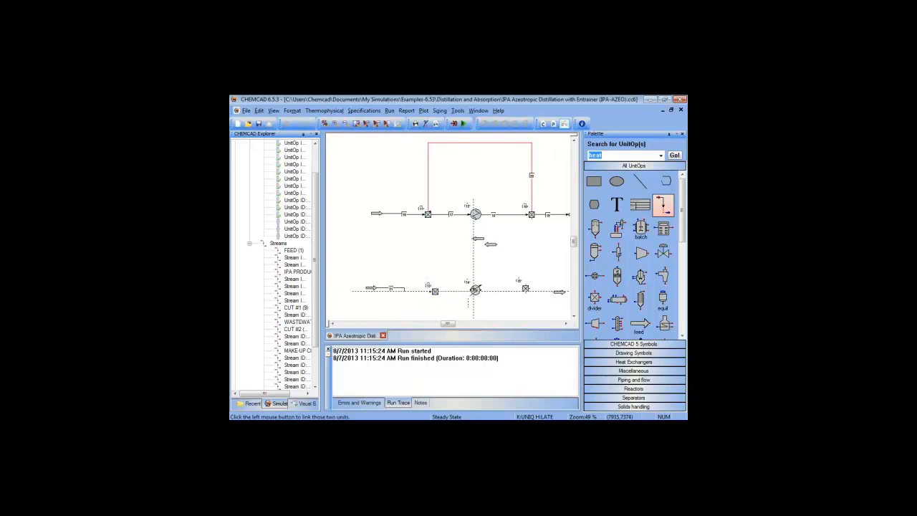
left_click(475, 290)
left_click(478, 290)
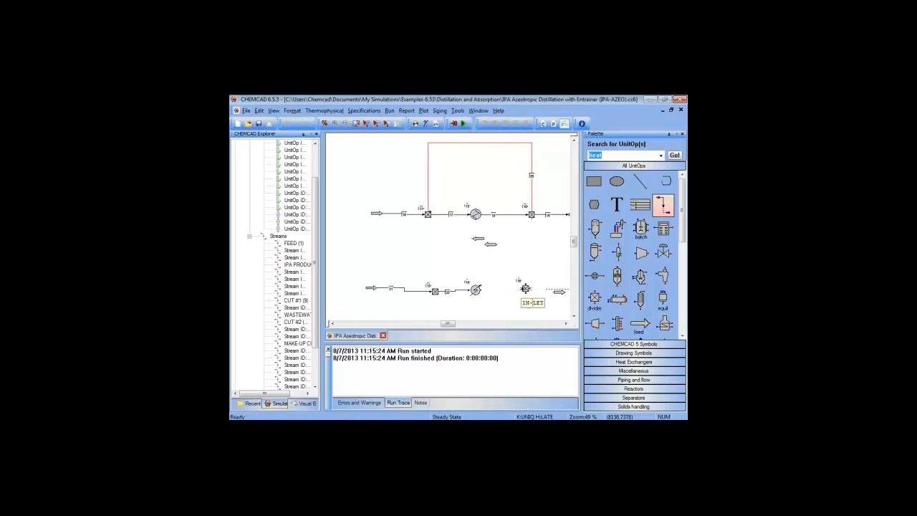
left_click(526, 289)
right_click(533, 293)
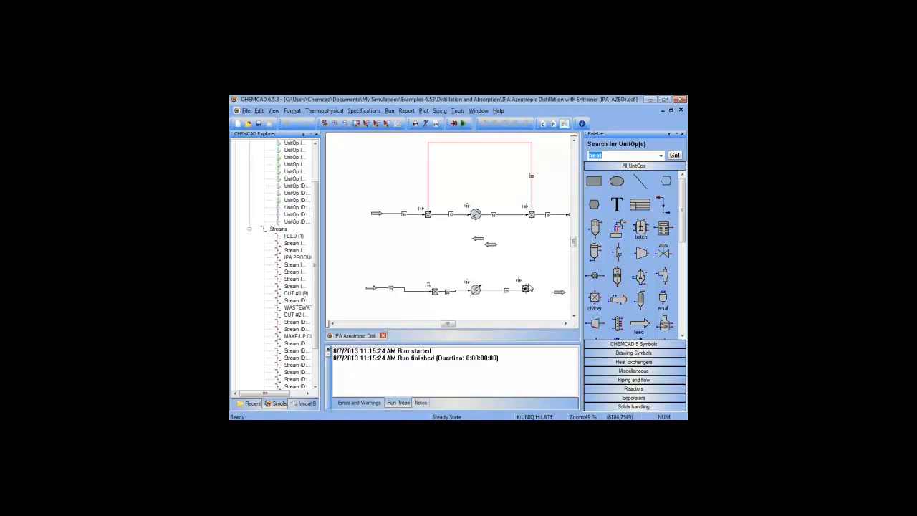
- Shift the lower divider into line with the lower product arrow and reroute the stream from the heat exchanger to it
left_click_drag(527, 288, 533, 290)
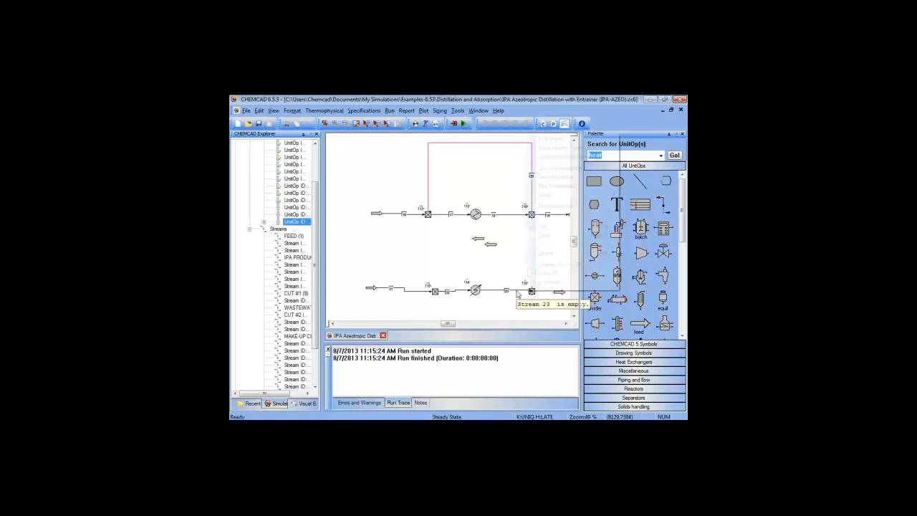
right_click(533, 291)
left_click(567, 207)
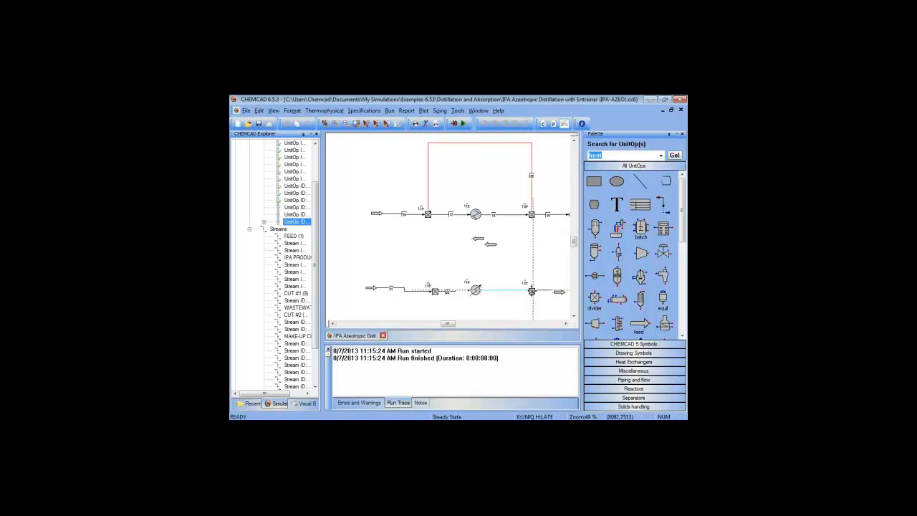
left_click(528, 291)
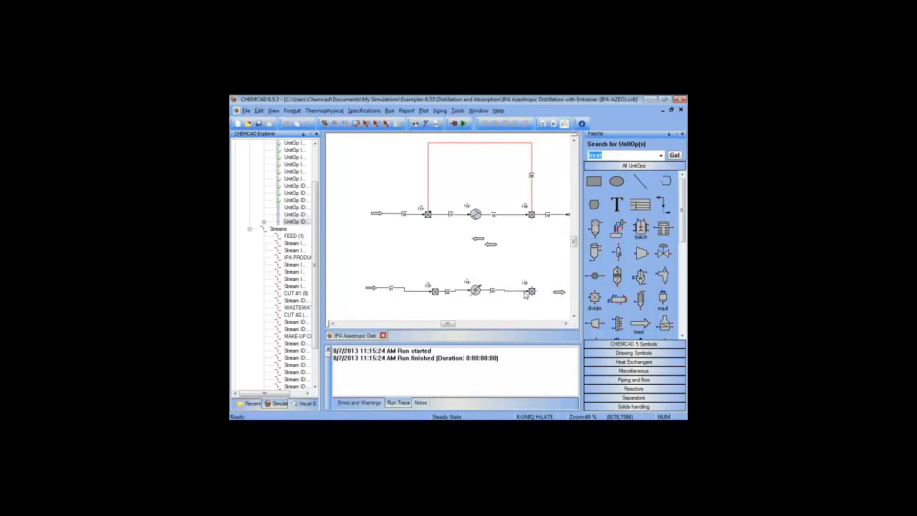
- Connect the lower divider to the end product arrow and the reversed product arrow, and the reversed feed arrow to the lower mixer
left_click(664, 205)
left_click(537, 292)
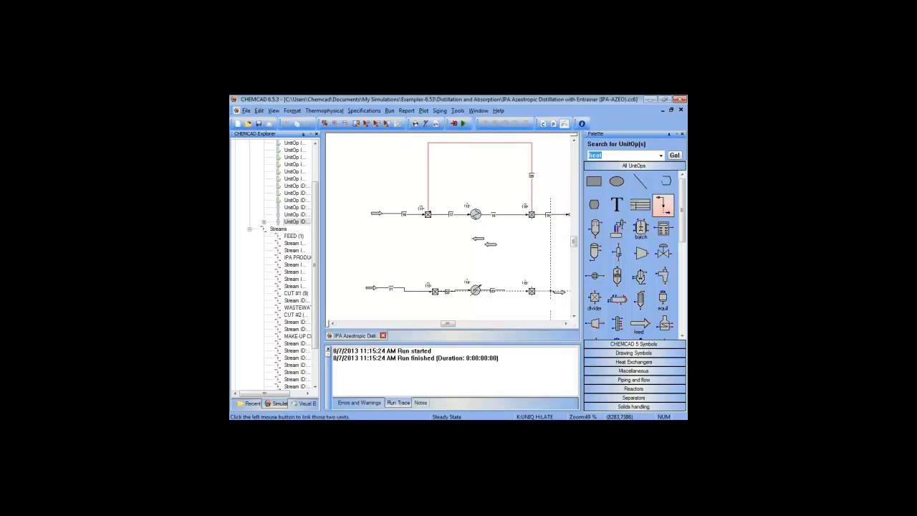
left_click(558, 291)
left_click(531, 289)
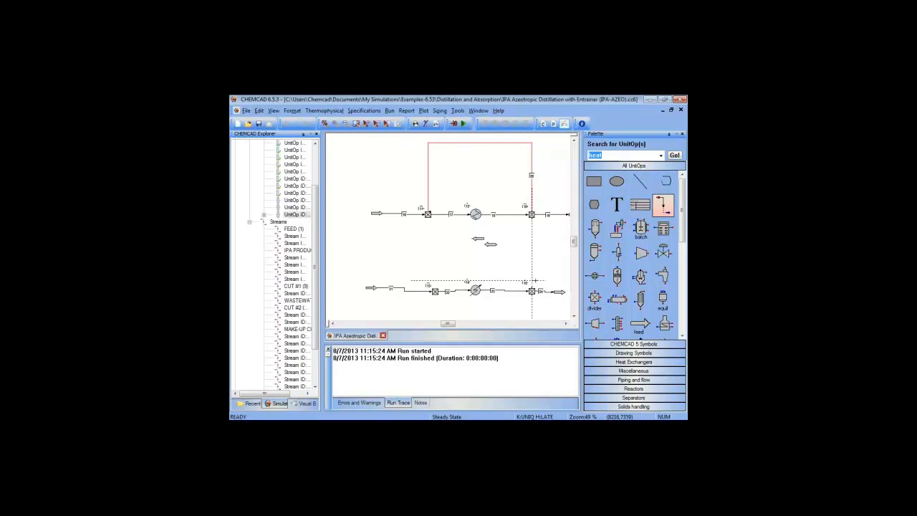
left_click(493, 244)
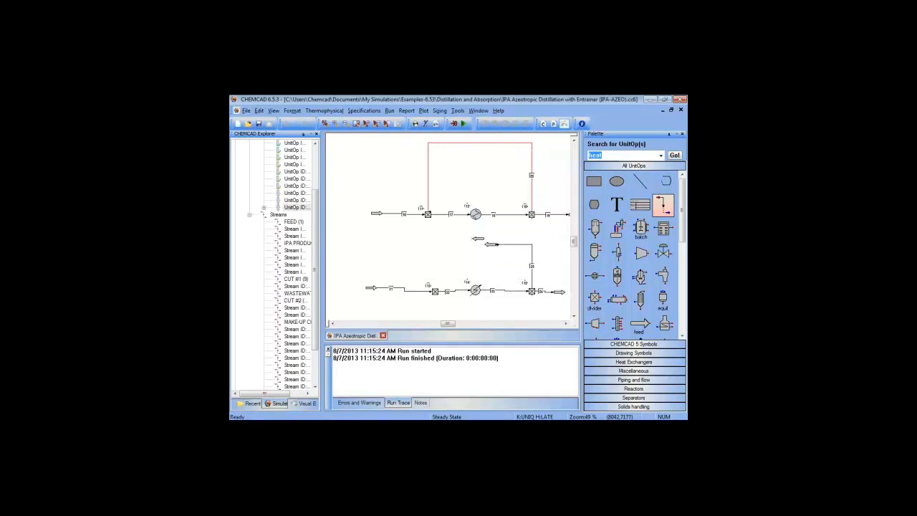
left_click(473, 239)
left_click(435, 288)
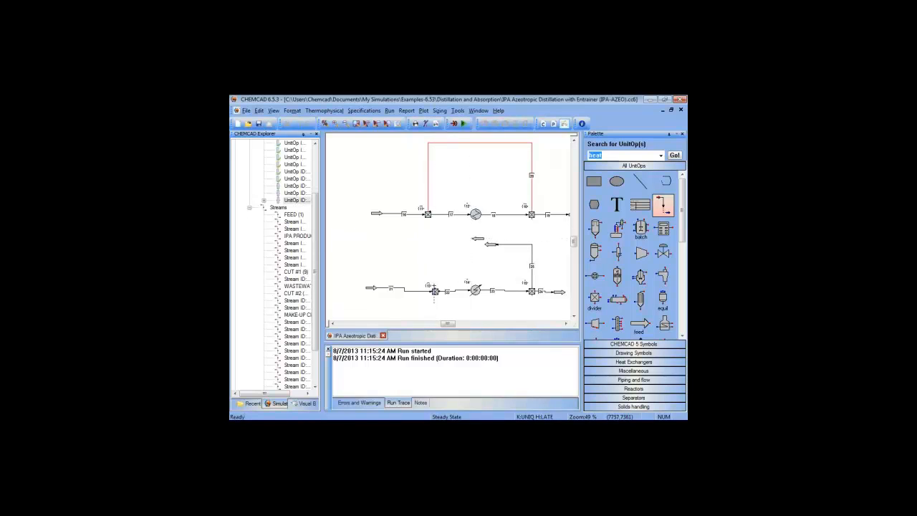
right_click(421, 255)
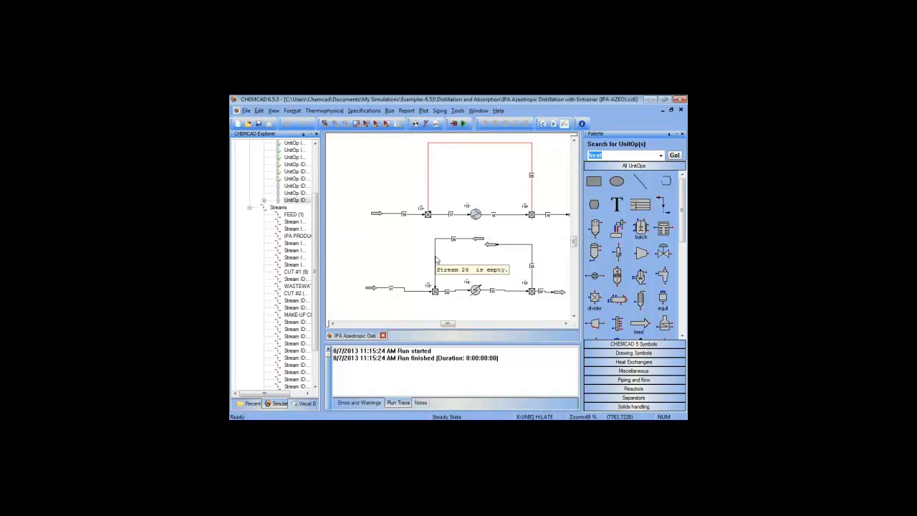
right_click(437, 260)
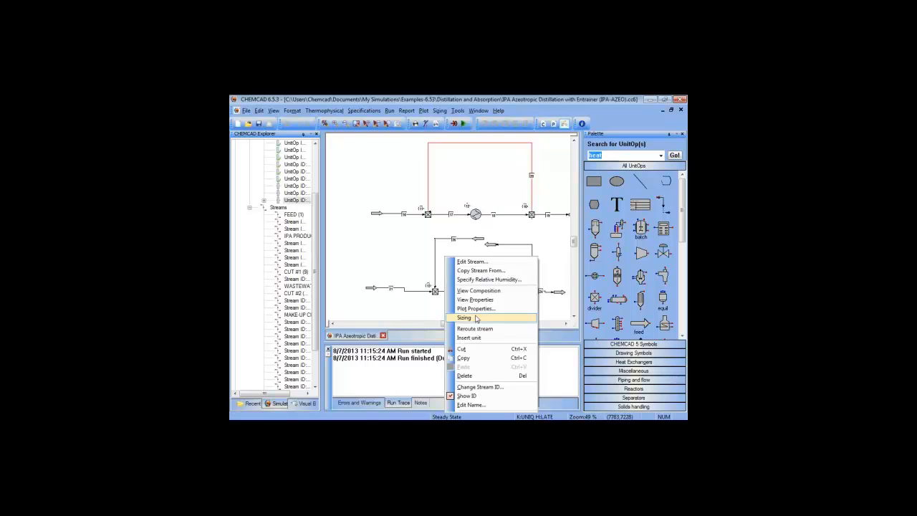
left_click(408, 244)
- Align the lower mixer, heat exchanger, divider and product arrow with the feed, and move the reversed feed arrow above the reversed product arrow
left_click_drag(434, 298, 473, 290)
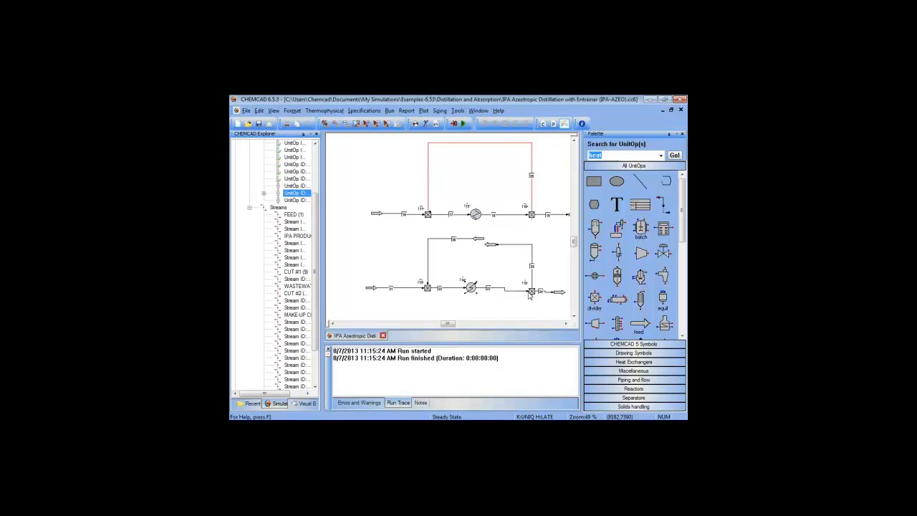
left_click_drag(533, 293, 556, 290)
left_click(558, 292)
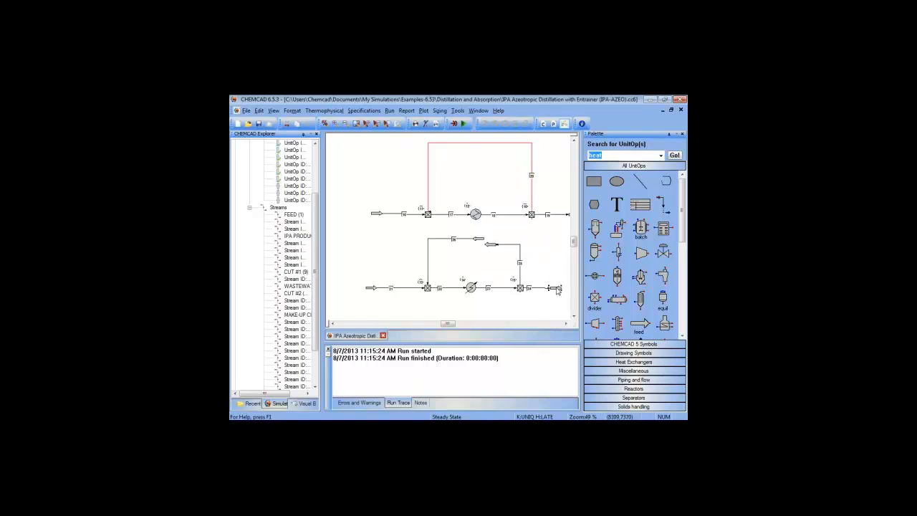
left_click(557, 289)
left_click_drag(482, 239, 495, 239)
left_click(506, 261)
- Specify the lower feed stream's composition in kg/h with 900 isopropanol and 100 water
left_click(394, 290)
left_click(397, 292)
double_click(393, 290)
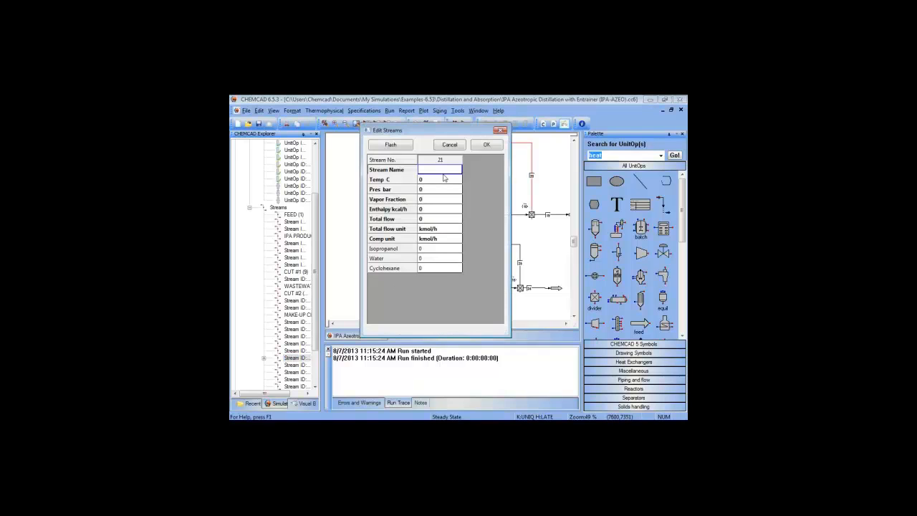
left_click(459, 239)
left_click(457, 238)
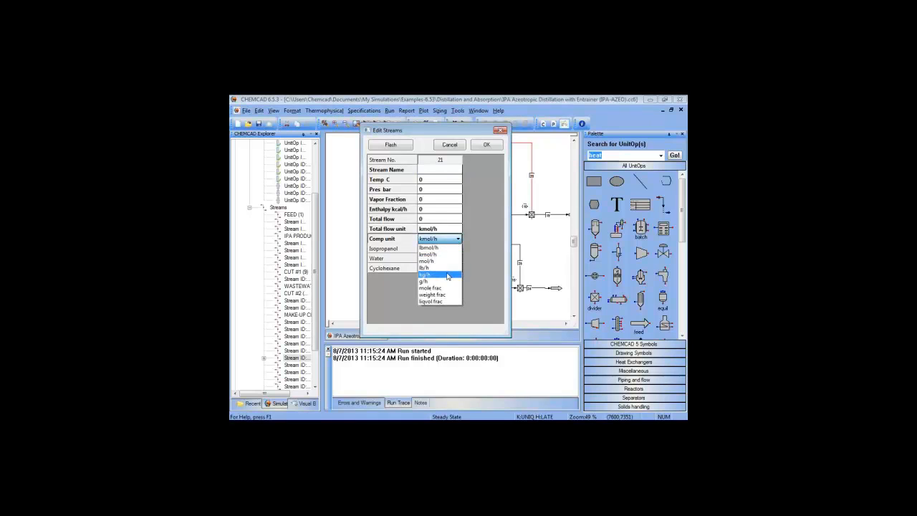
left_click(448, 275)
left_click(457, 251)
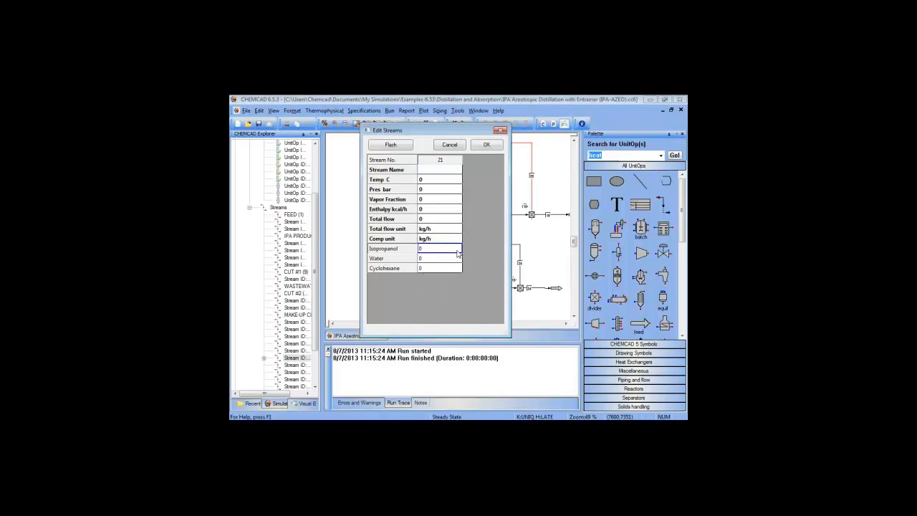
type("900")
left_click(452, 258)
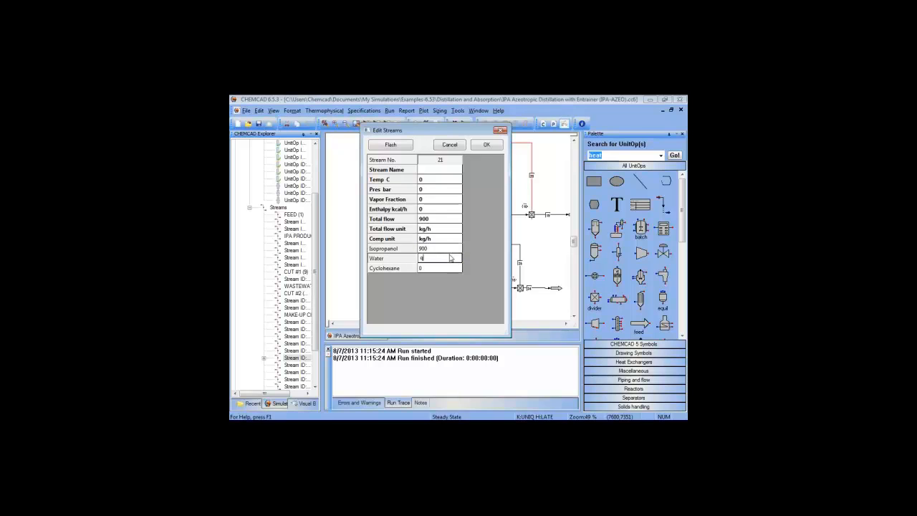
type("100")
- Set the lower feed stream's temperature to 25 C and its pressure to 1 bar
left_click(437, 181)
type("25")
left_click(440, 191)
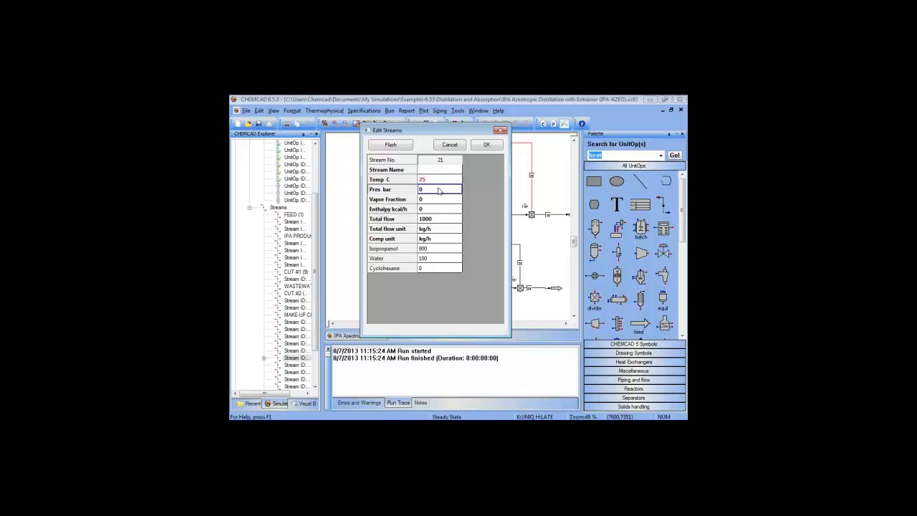
type("1")
left_click(485, 144)
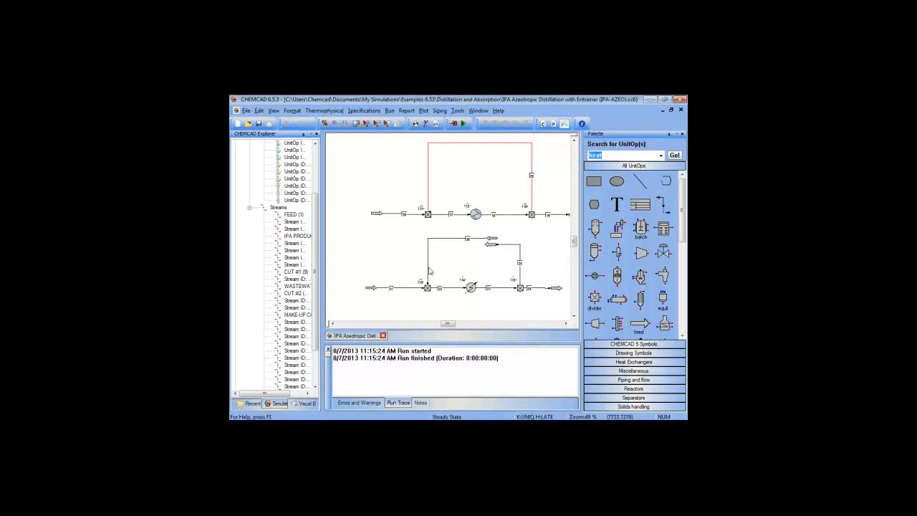
- Define the cut stream entering the lower mixer as 200 kg/h isopropanol at 20 C and 1 bar
double_click(429, 274)
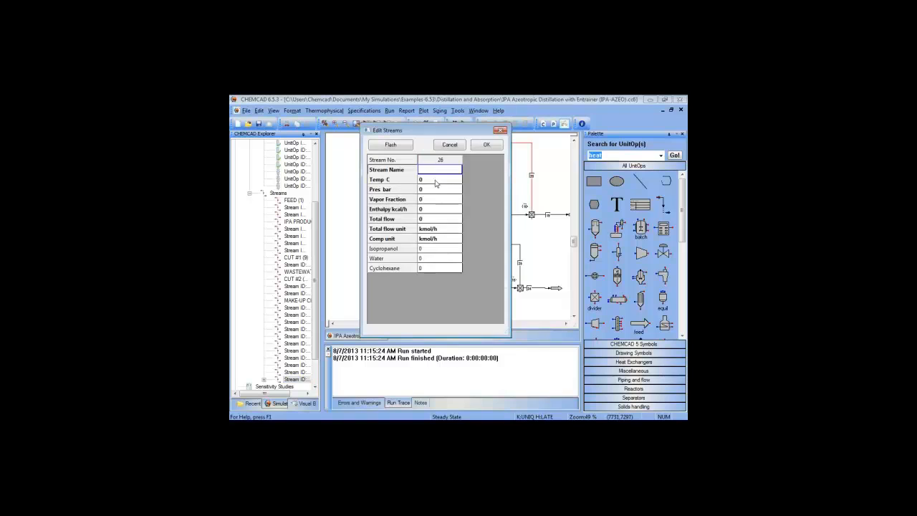
left_click(459, 241)
left_click(457, 238)
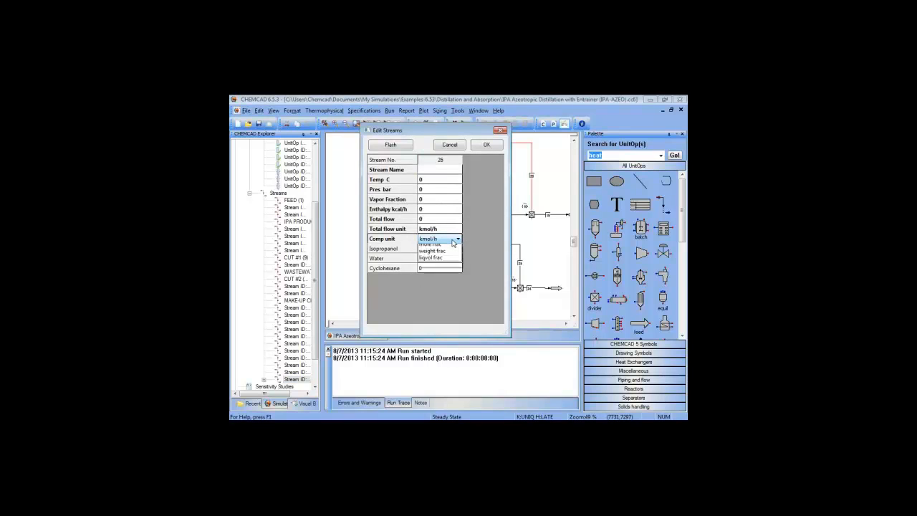
left_click(439, 256)
left_click(434, 180)
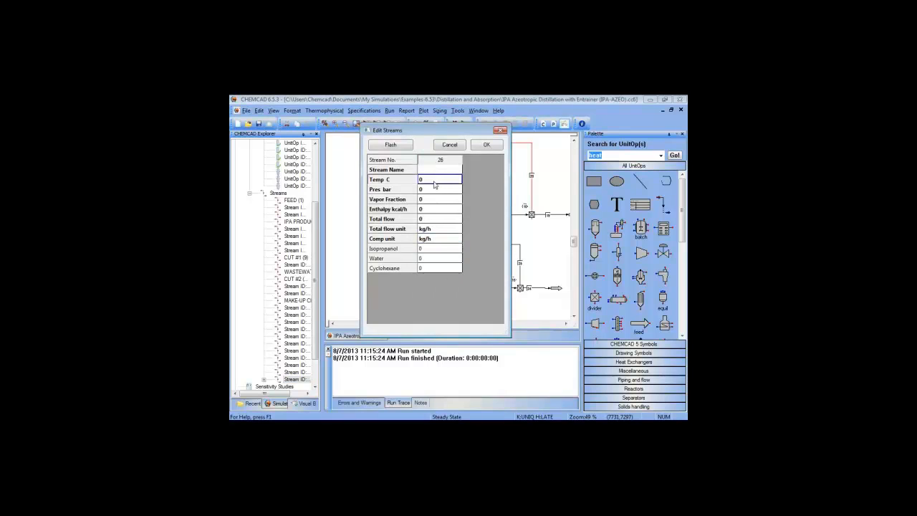
type("20")
left_click(433, 190)
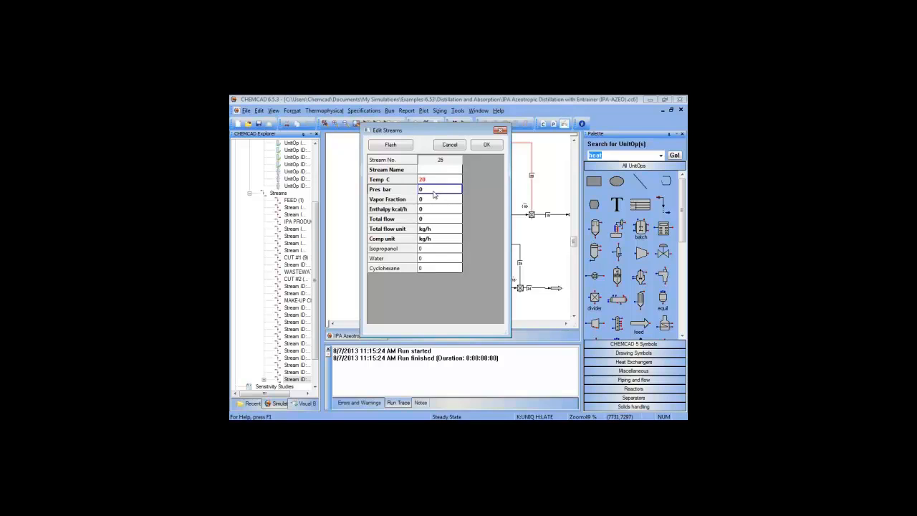
type("1")
left_click(435, 248)
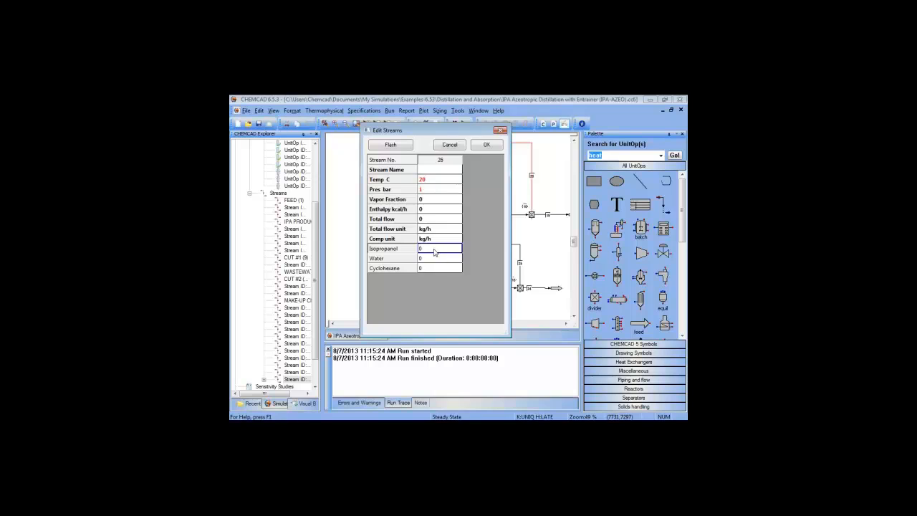
type("200")
left_click(485, 144)
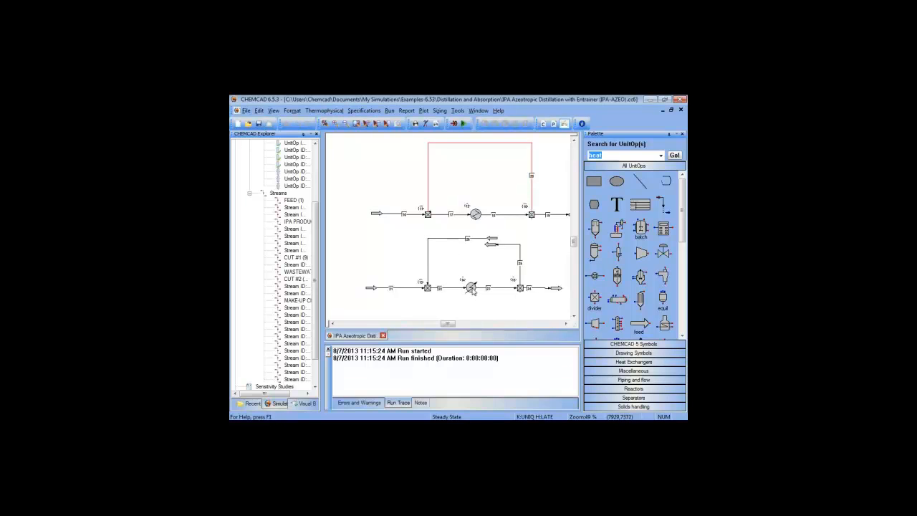
- Specify the outlet temperature of the lower heat exchanger
double_click(471, 288)
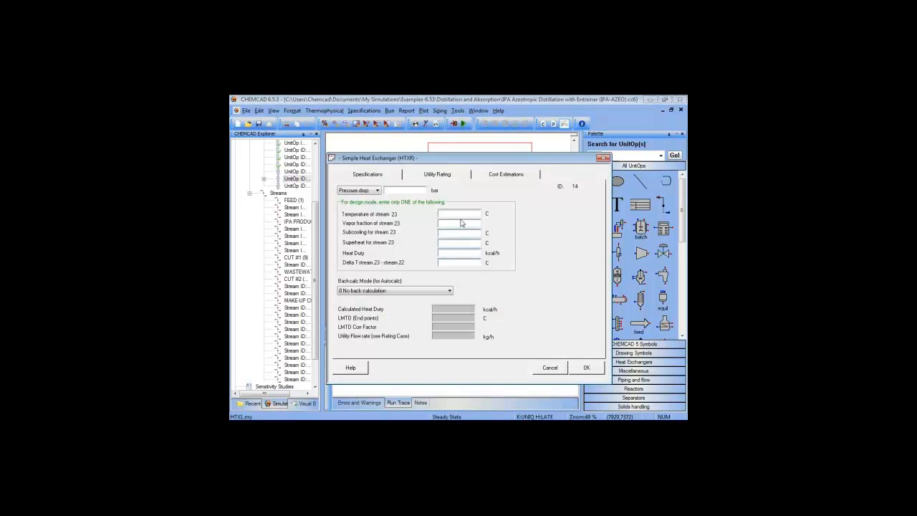
left_click(458, 213)
left_click(592, 369)
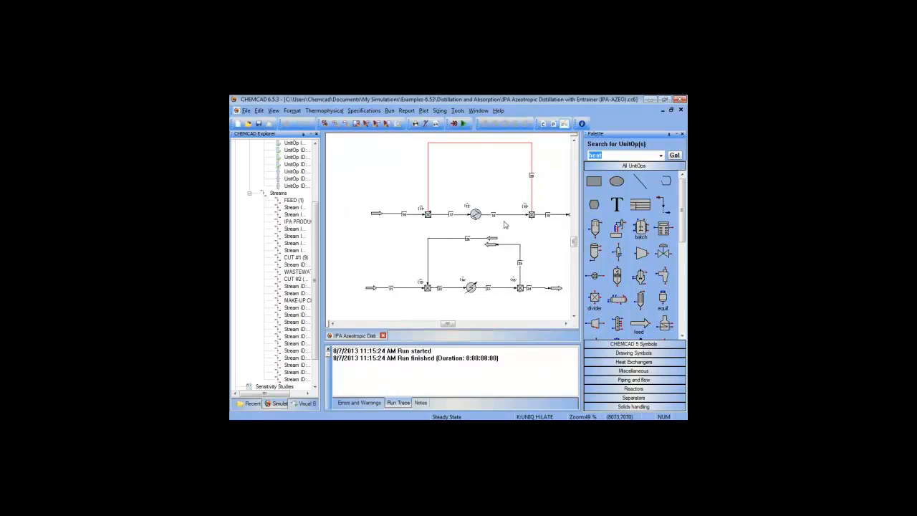
- Make the lower divider split by mass flow rate with 200 kg/h to output stream 25, and run the simulation
double_click(521, 288)
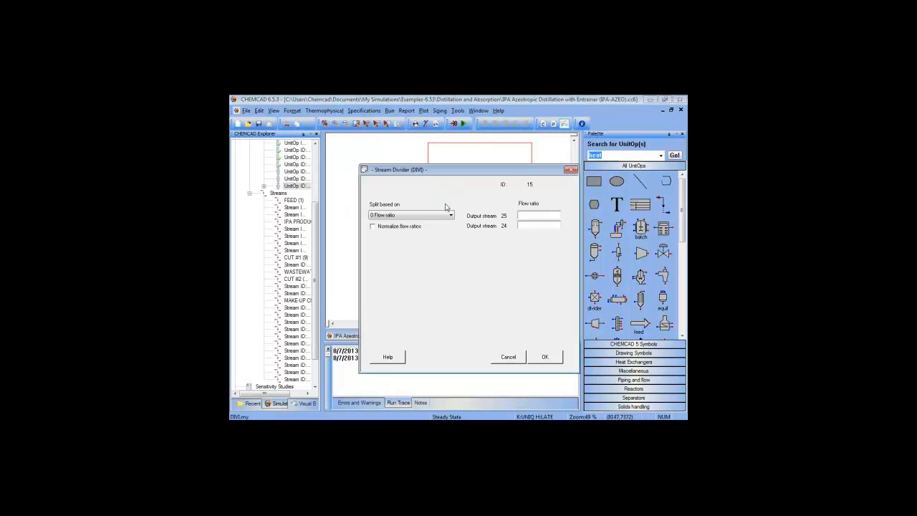
left_click(447, 215)
left_click(419, 242)
left_click_drag(537, 172, 429, 201)
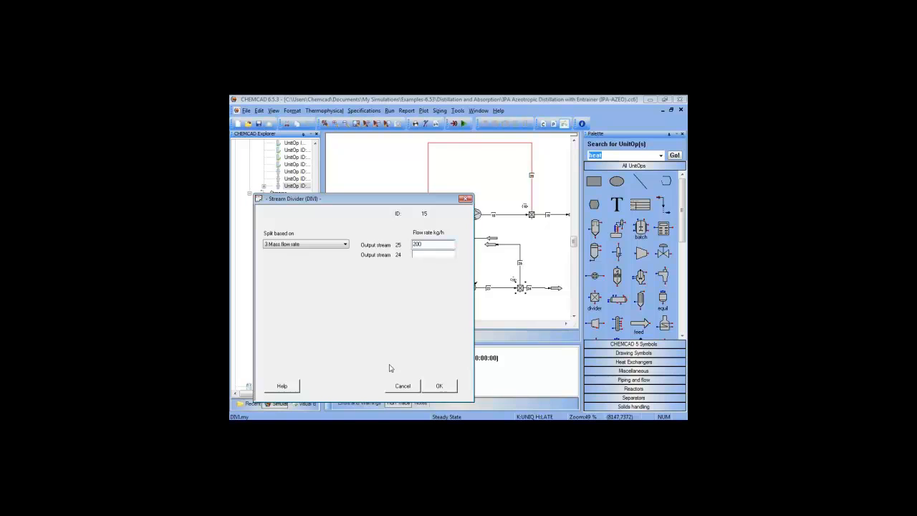
left_click(449, 385)
left_click(449, 386)
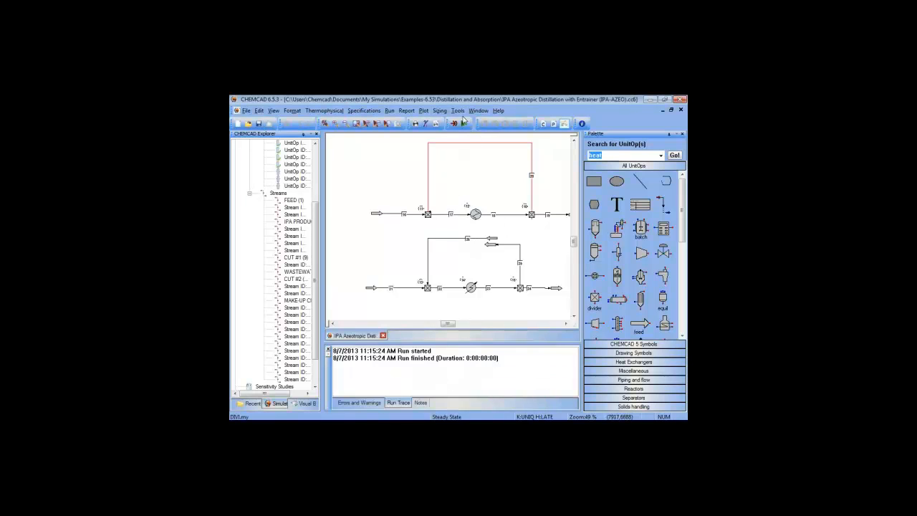
left_click(464, 124)
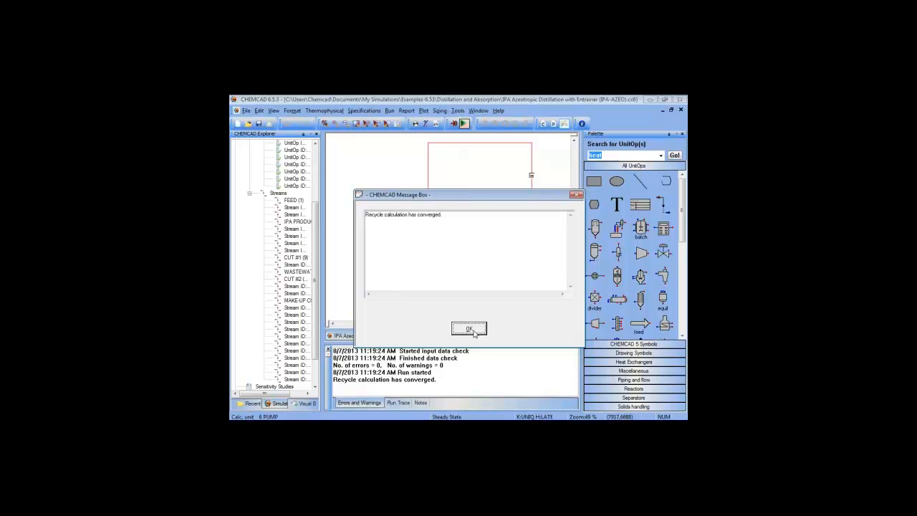
left_click(469, 329)
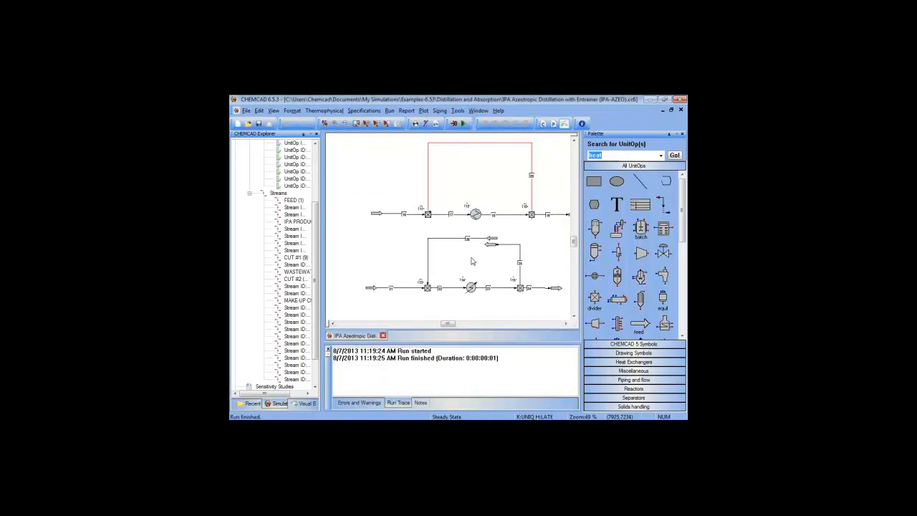
- Open cut streams 26 and 25 together for editing and name them X1 and X2 respectively
left_click_drag(452, 226, 541, 262)
right_click(522, 245)
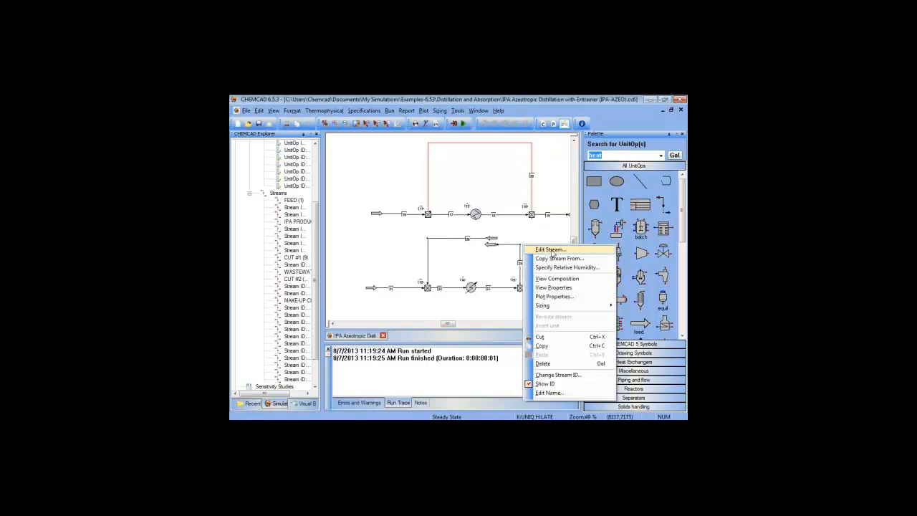
left_click(552, 250)
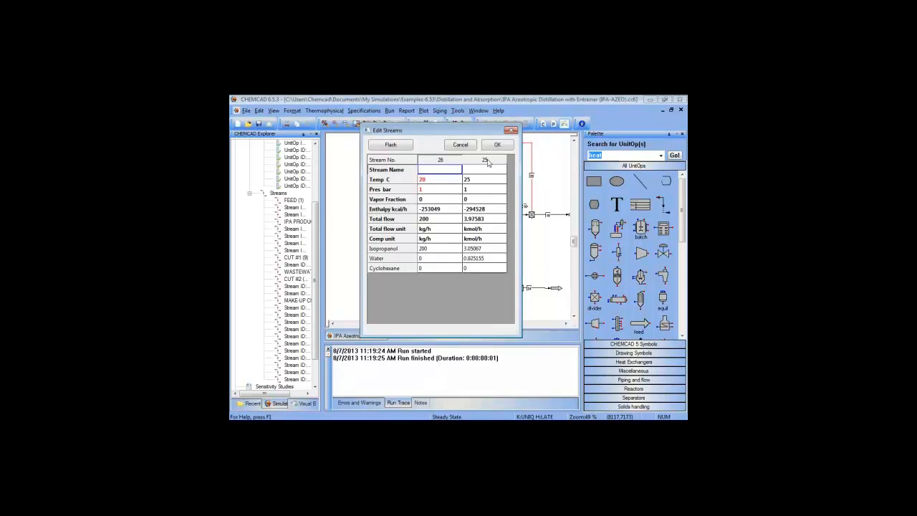
left_click(462, 170)
type("X1")
left_click(471, 170)
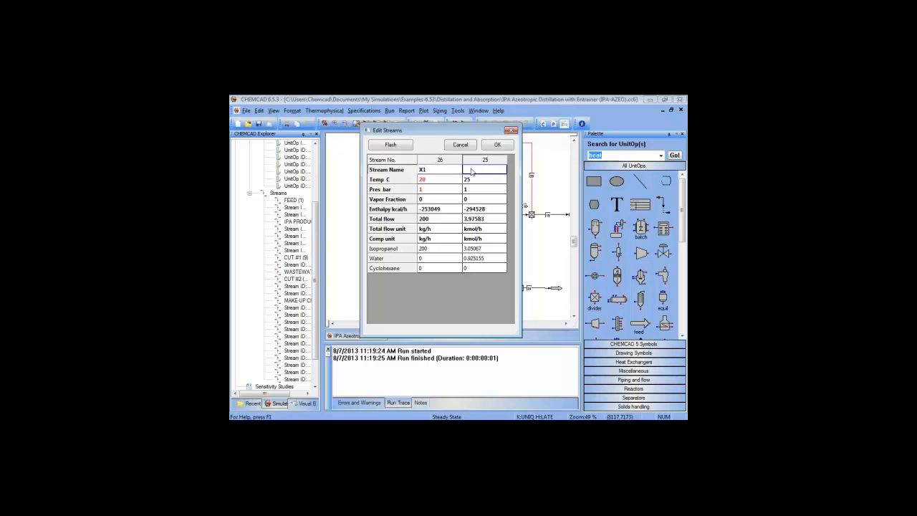
type("X2")
- Change the composition unit of stream X2 to kg/h for comparison with X1
left_click(450, 249)
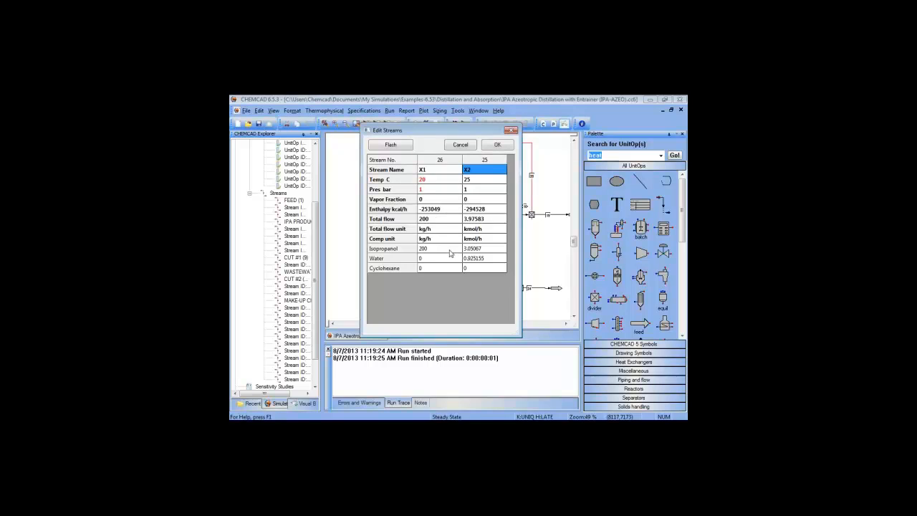
left_click(484, 239)
left_click(502, 239)
left_click(489, 275)
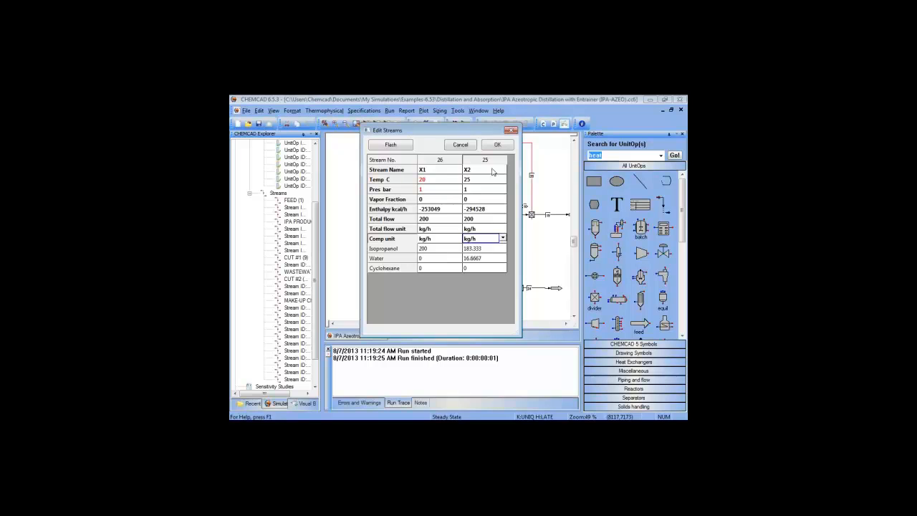
- Move the lower heat exchanger up off its line and insert the question mark bitmap between it and the divider
left_click(497, 147)
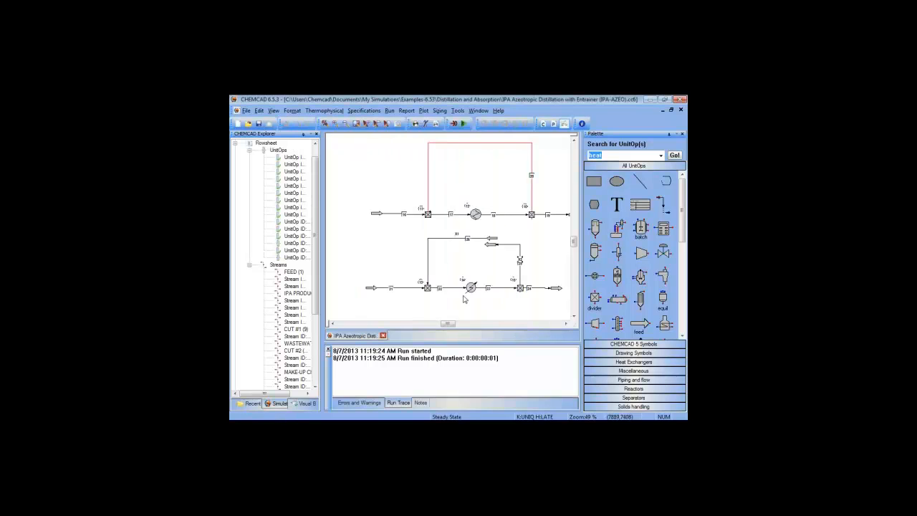
left_click_drag(471, 286, 465, 275)
left_click(292, 111)
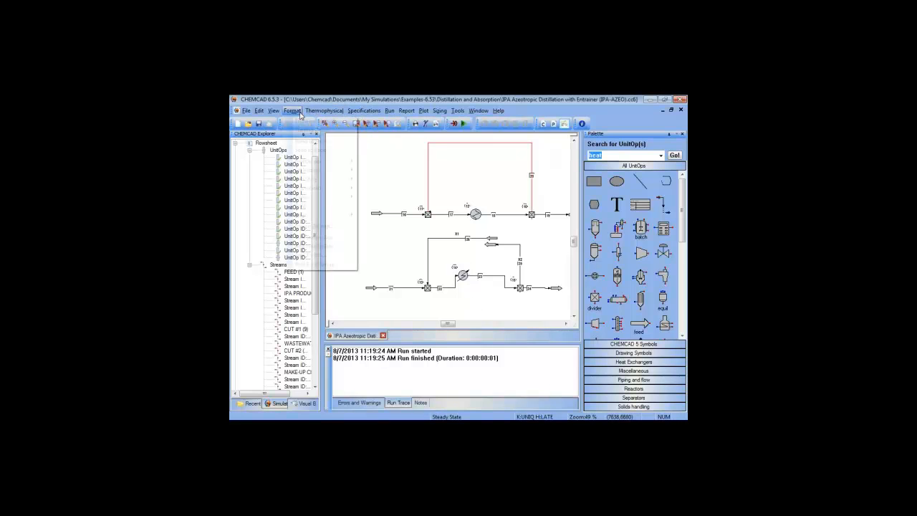
left_click(340, 225)
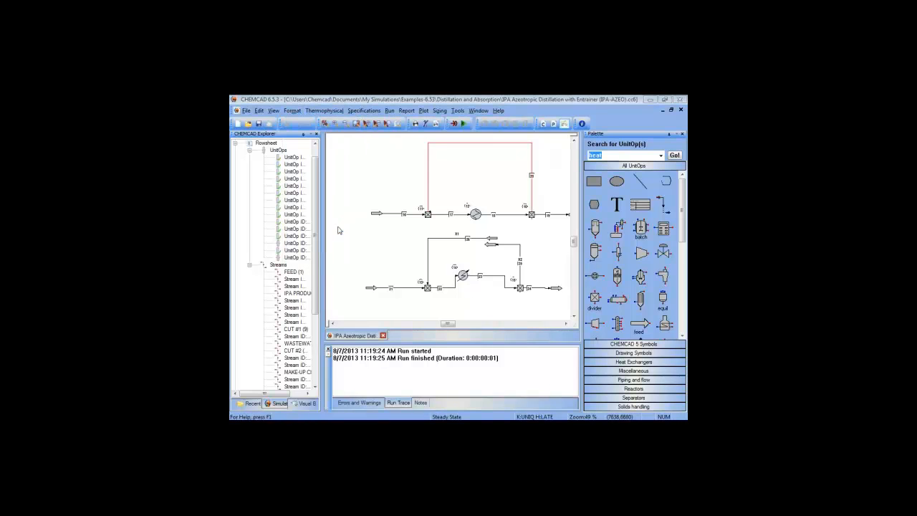
scroll(358, 301, "down", 1)
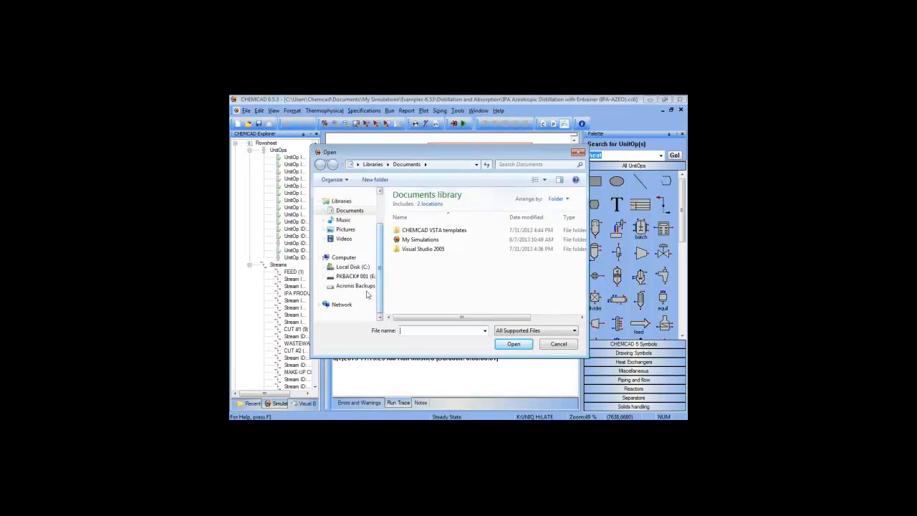
left_click(356, 276)
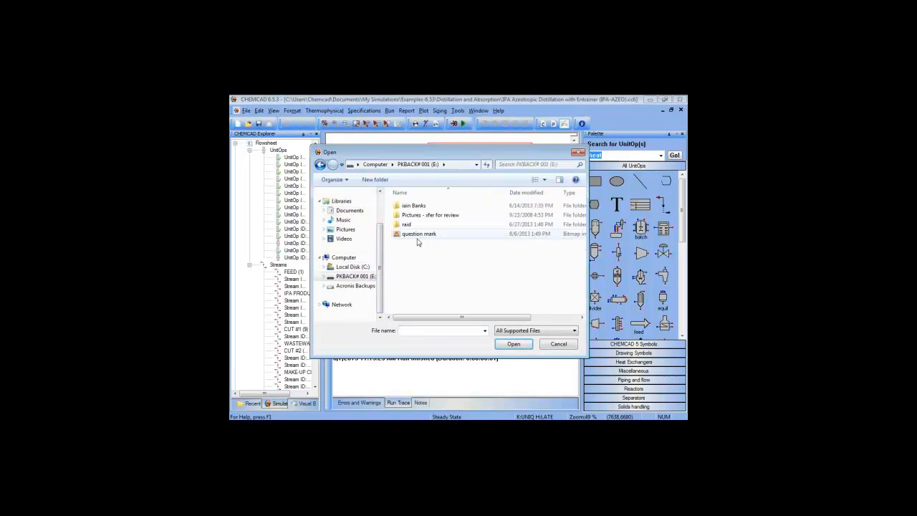
left_click(419, 234)
left_click(508, 344)
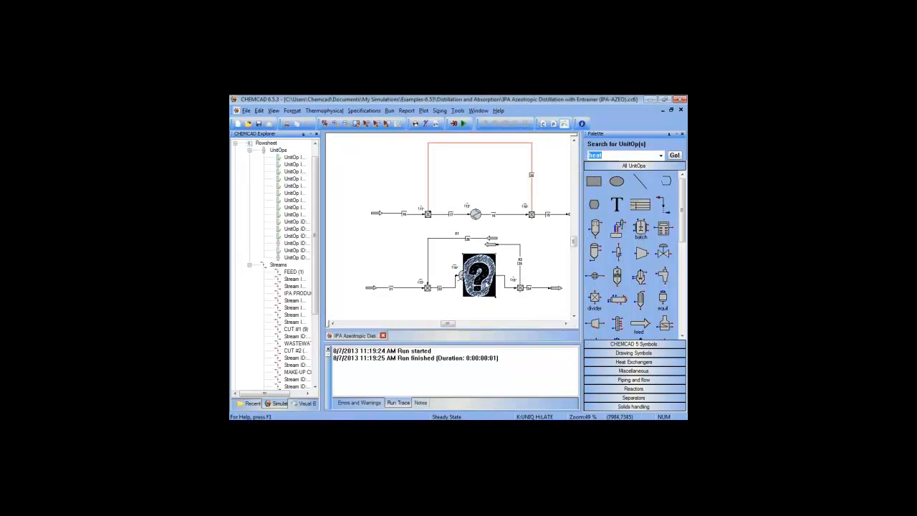
left_click_drag(492, 288, 489, 294)
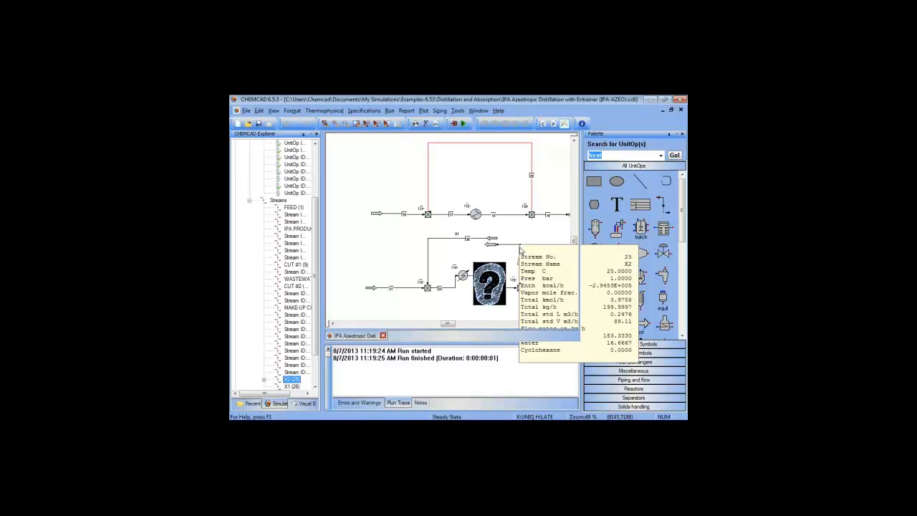
- Change stream X2 to 600 kg/h isopropanol, 5555 kg/h water and a temperature of 700 °C
double_click(521, 248)
left_click(458, 247)
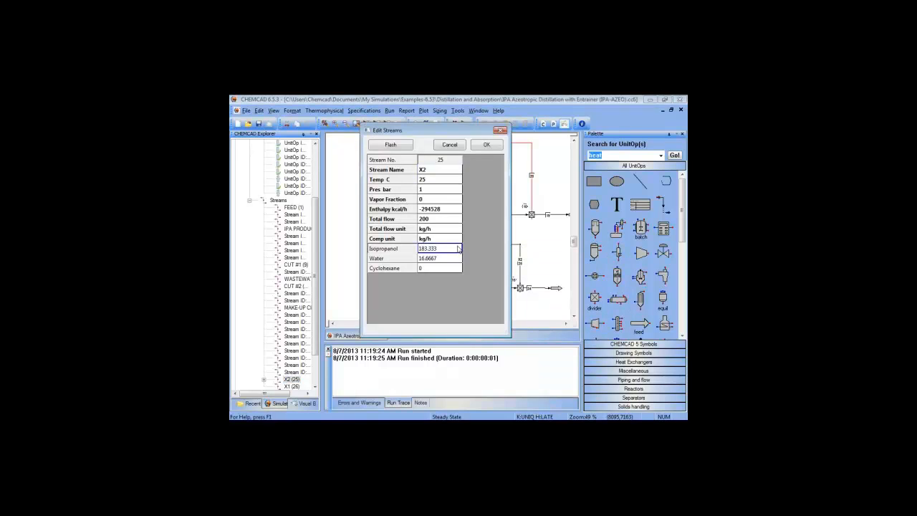
type("600")
left_click(448, 259)
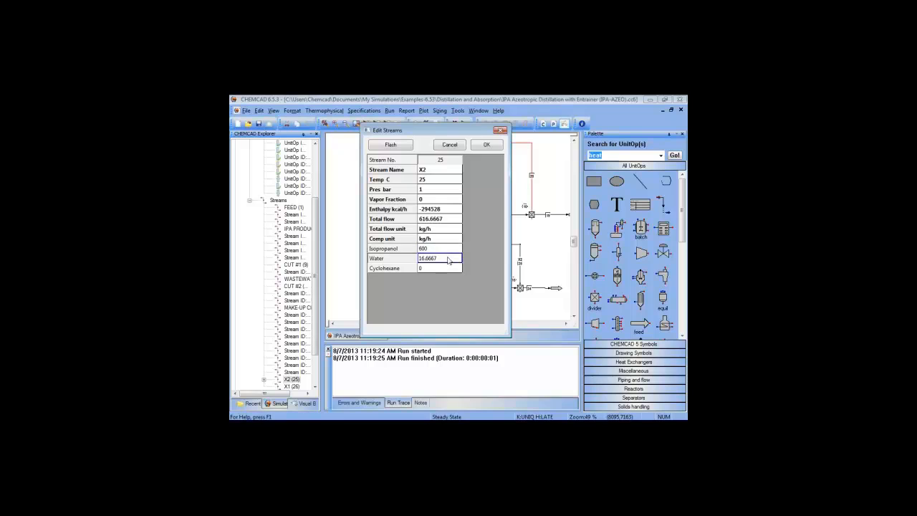
type("5555")
left_click(435, 181)
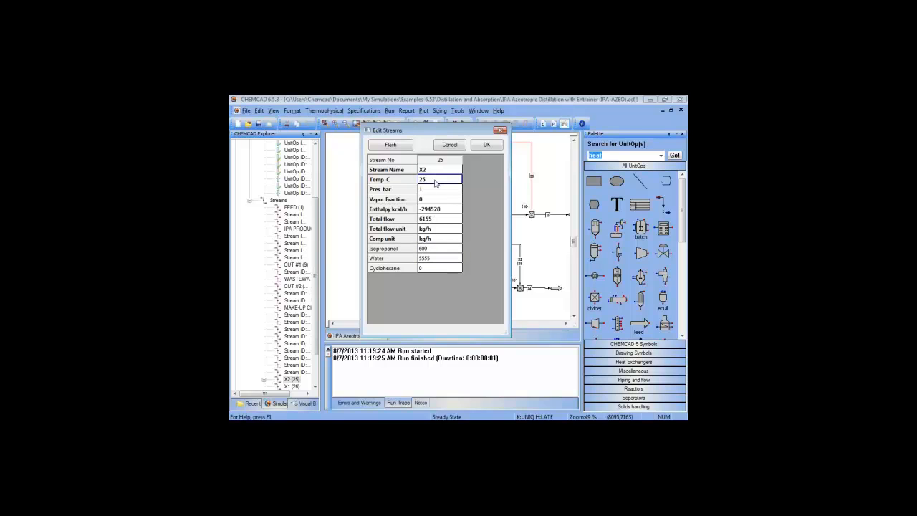
type("700")
key("Tab")
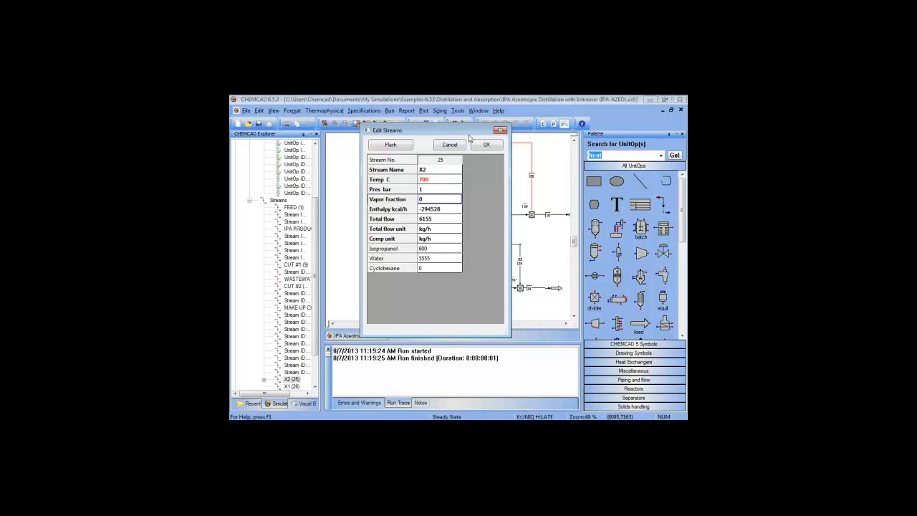
left_click_drag(477, 126, 385, 182)
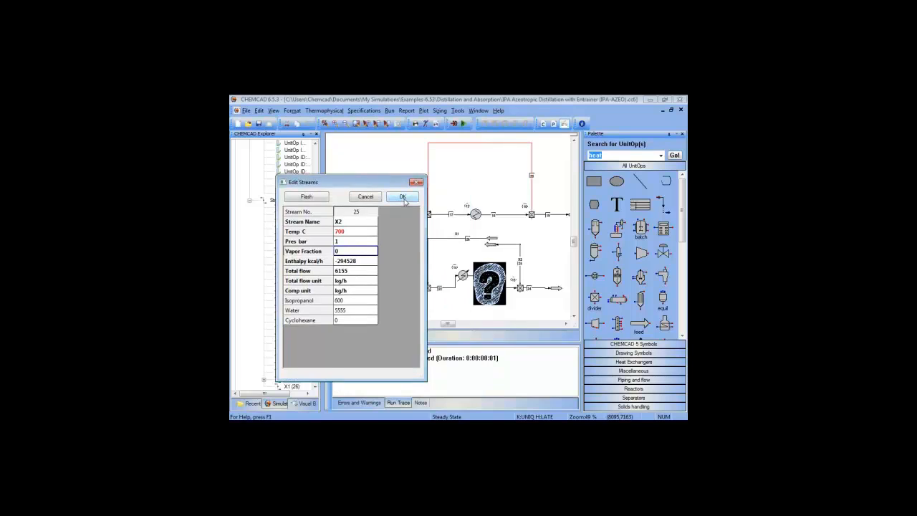
left_click(403, 198)
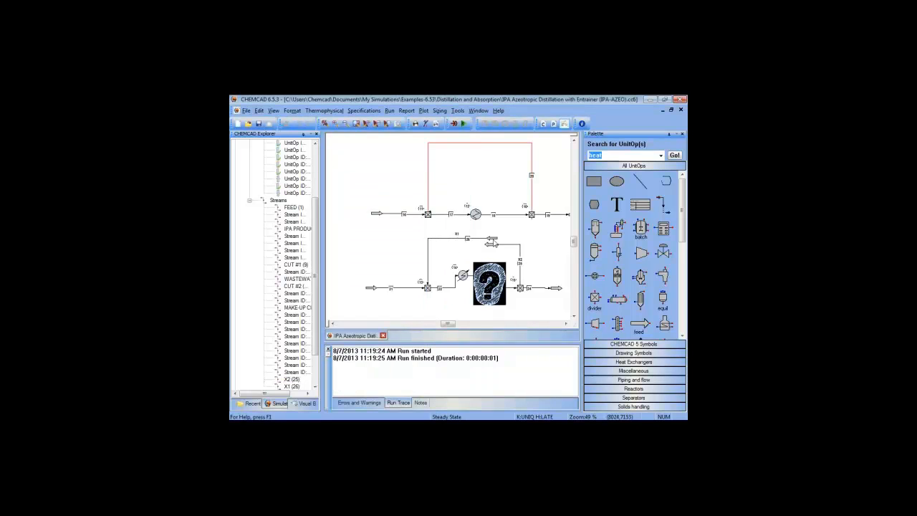
- Compare cut streams X1 and X2 side by side, without changing either
right_click(516, 243)
left_click(534, 250)
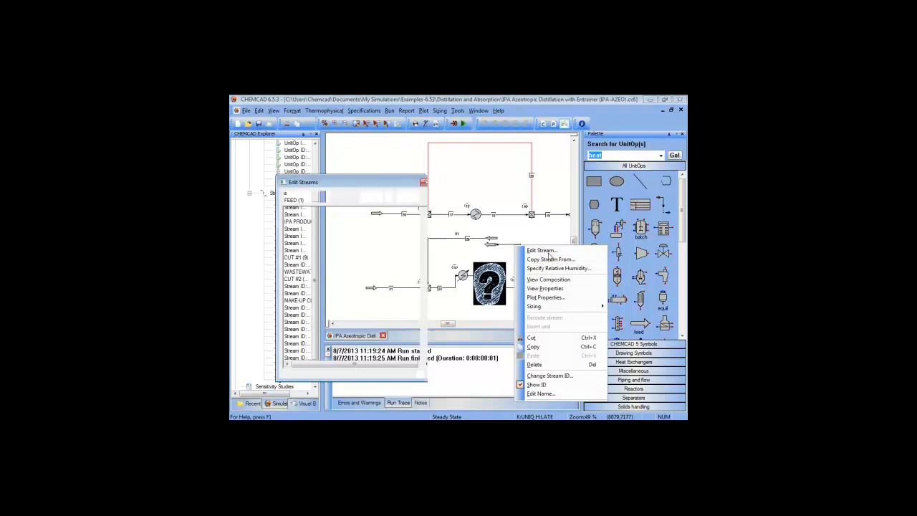
left_click_drag(392, 188, 382, 212)
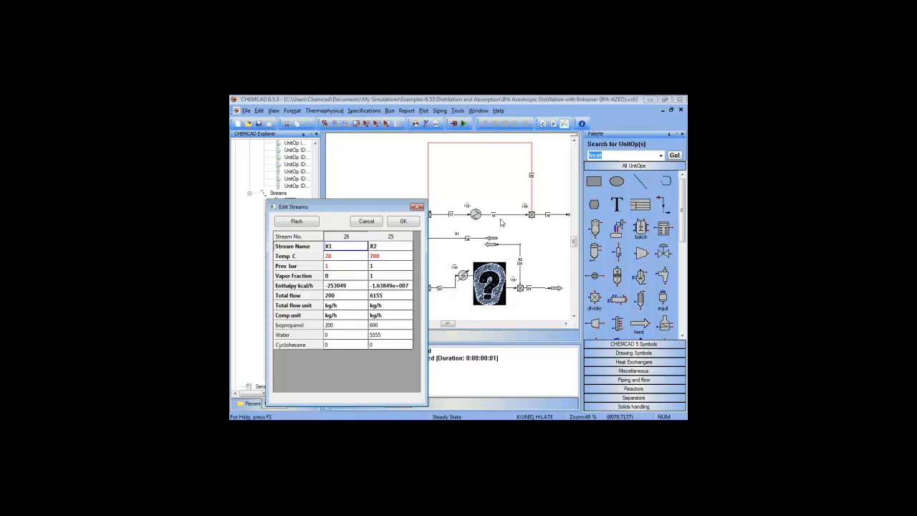
left_click(381, 222)
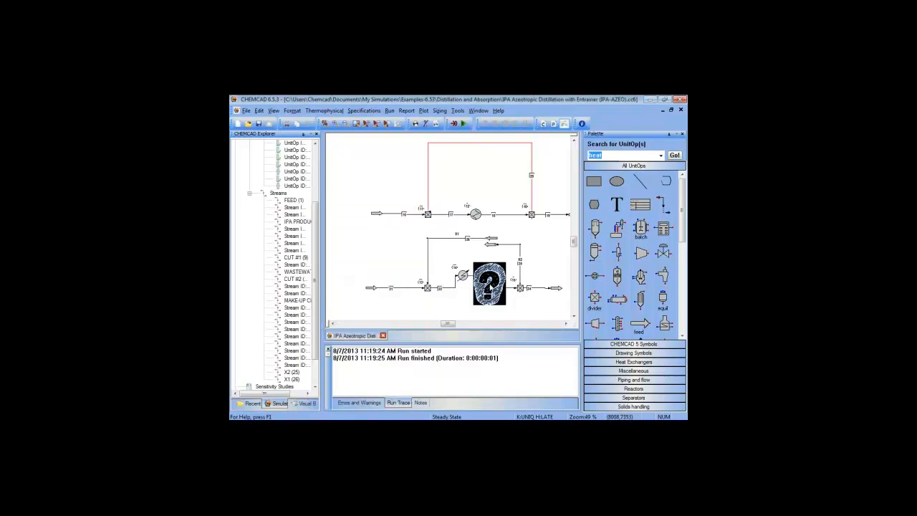
- Move the question mark image over the gap between X1 and X2 and back beside the lower heat exchanger
left_click_drag(490, 285, 484, 237)
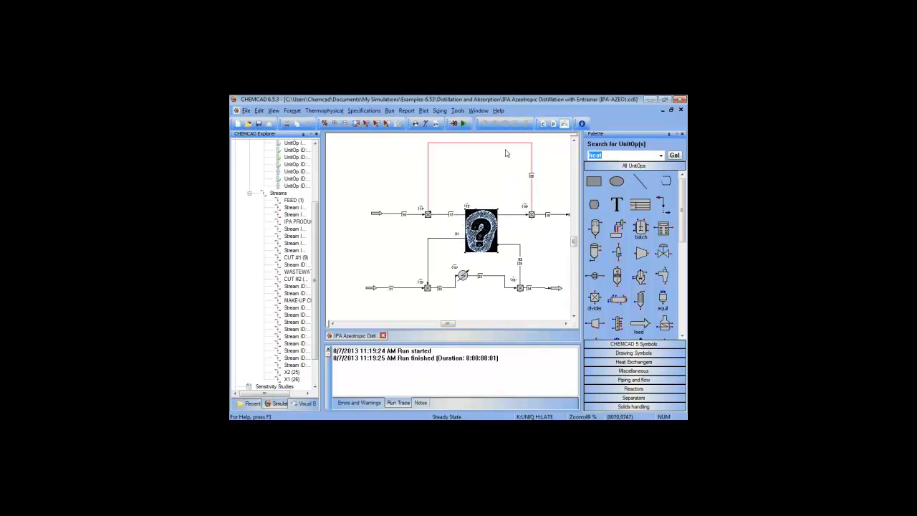
left_click_drag(482, 230, 500, 215)
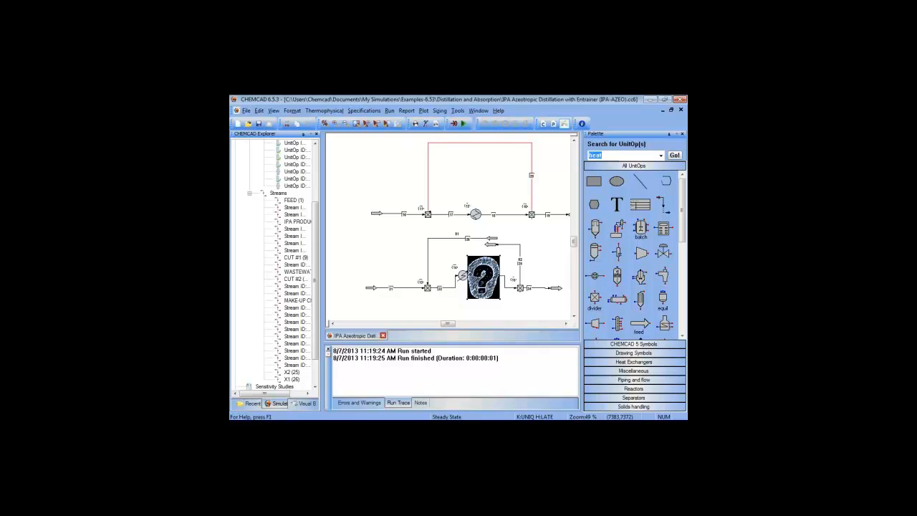
- Switch to the recycles presentation in PowerPoint Viewer and advance to the slide "Recycles – converge them easier"
mouse_move(352, 428)
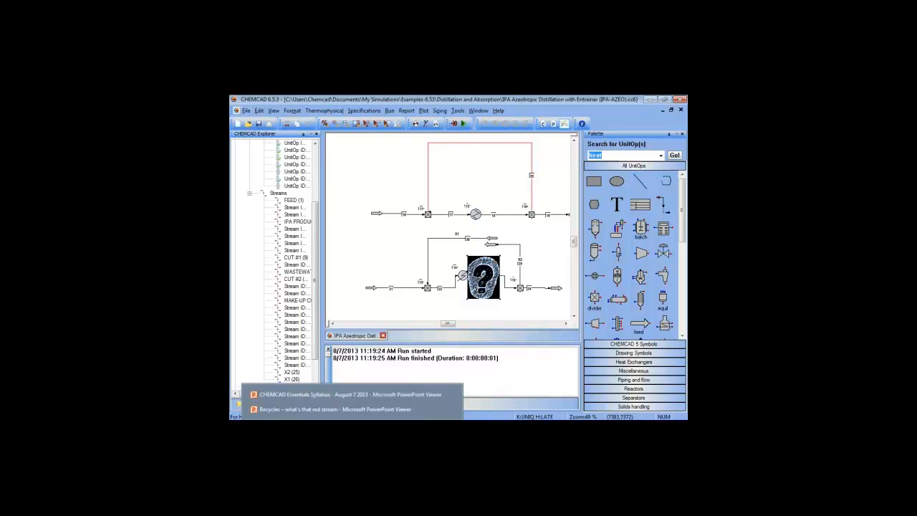
left_click(352, 413)
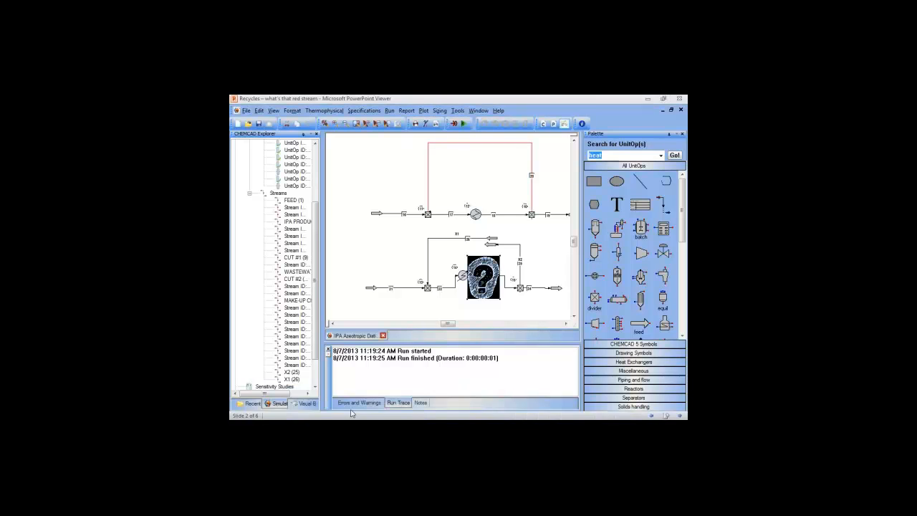
left_click(352, 402)
left_click(351, 404)
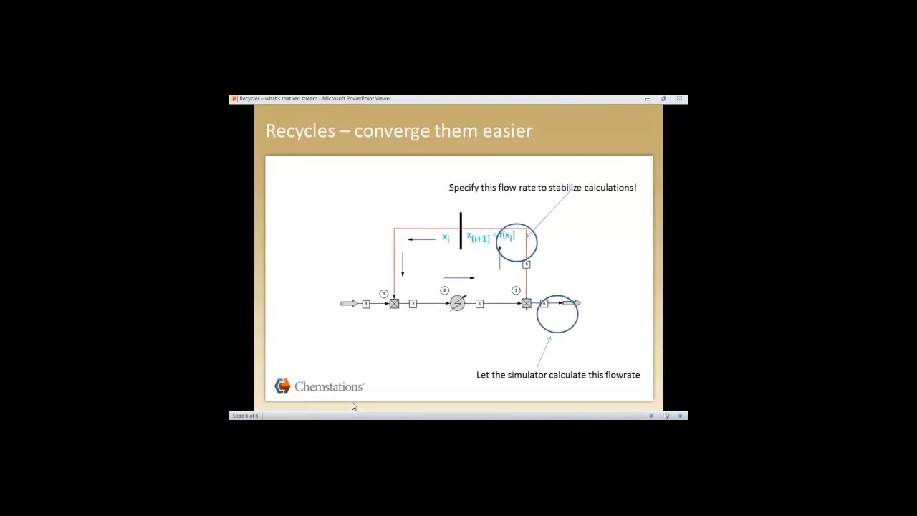
left_click(352, 406)
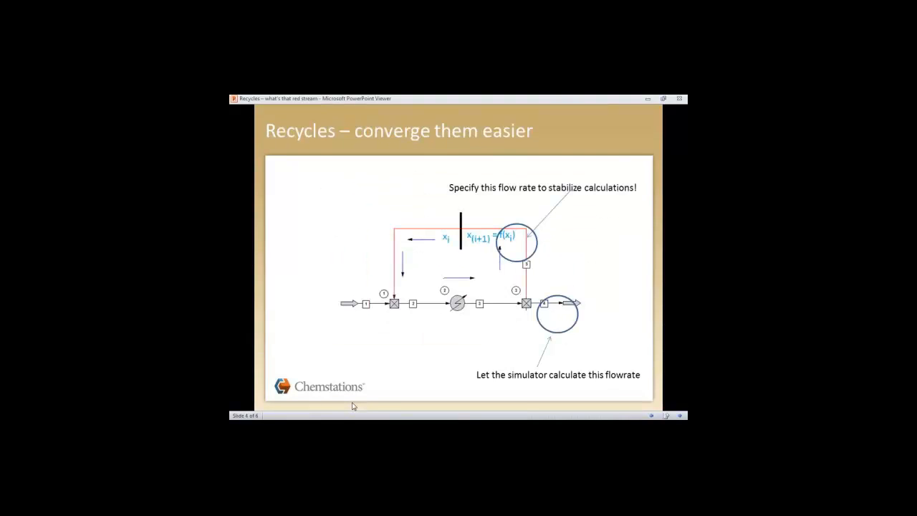
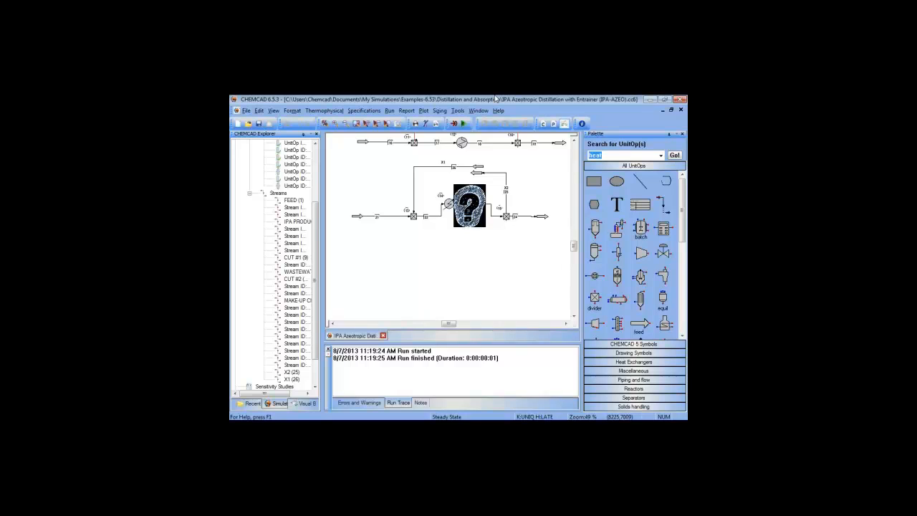
- Add nitrogen to the simulation's selected components
left_click(321, 112)
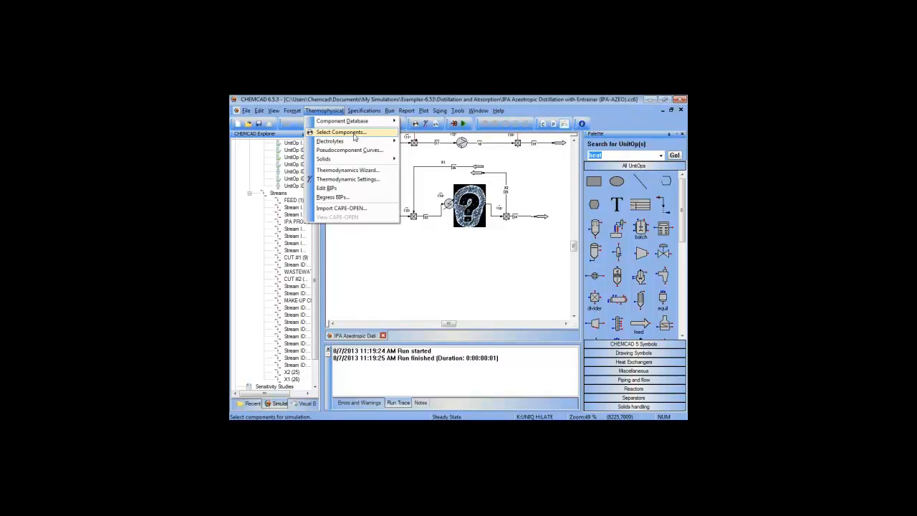
left_click(354, 137)
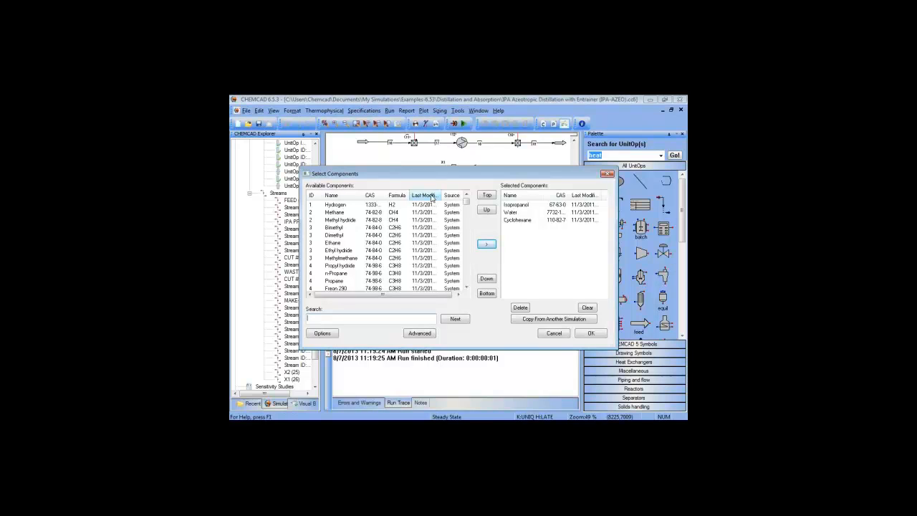
type("nitrogen")
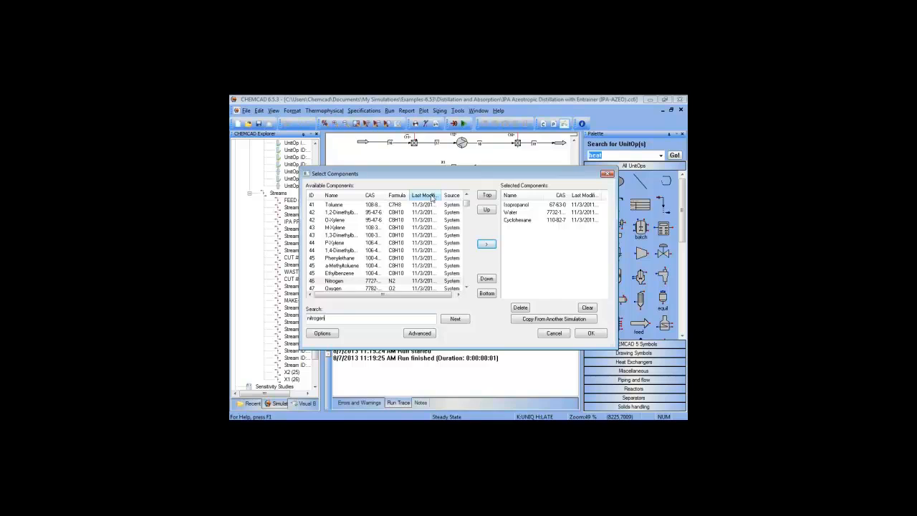
key("Return")
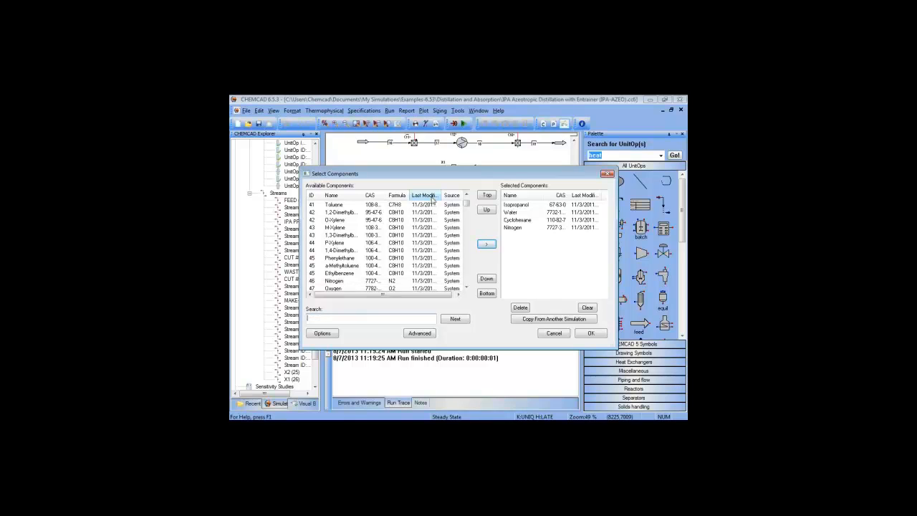
left_click(598, 340)
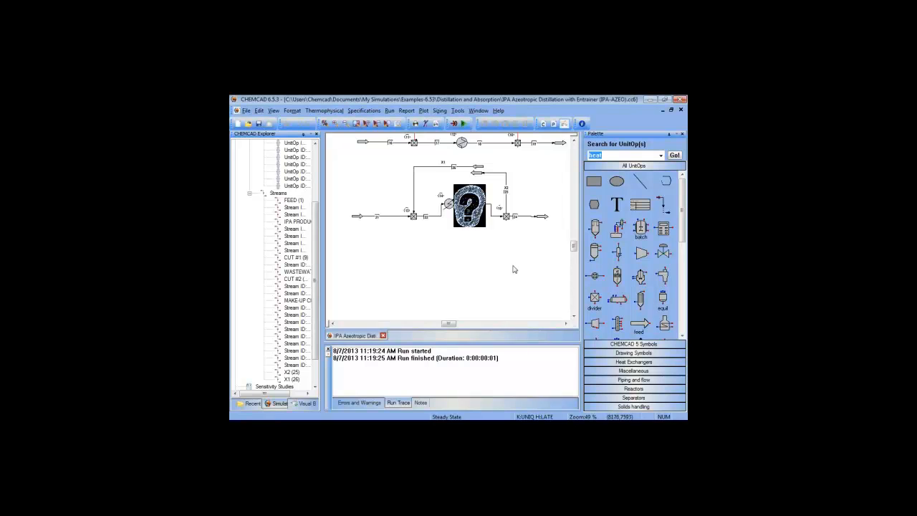
- Move the whole lower cut-stream flowsheet down to clear space beneath the closed recycle loop
scroll(477, 228, "up", 1)
scroll(494, 193, "down", 2)
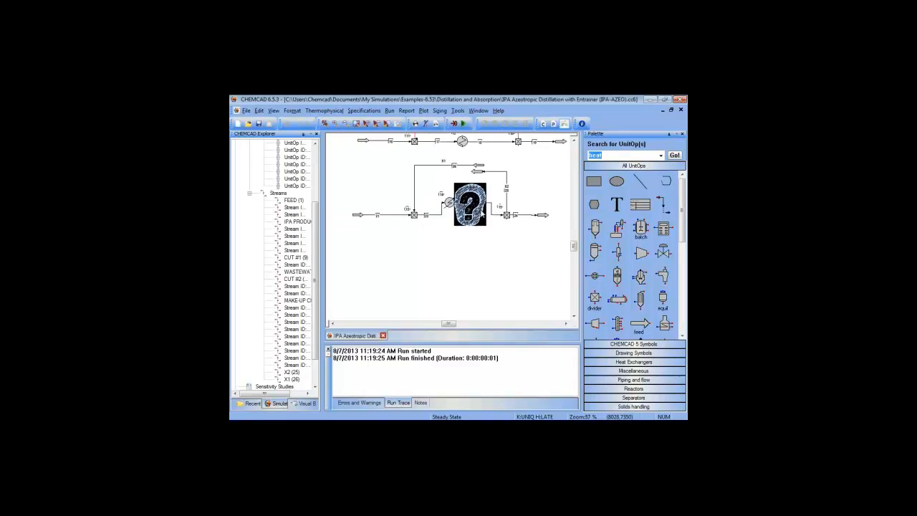
scroll(498, 185, "up", 1)
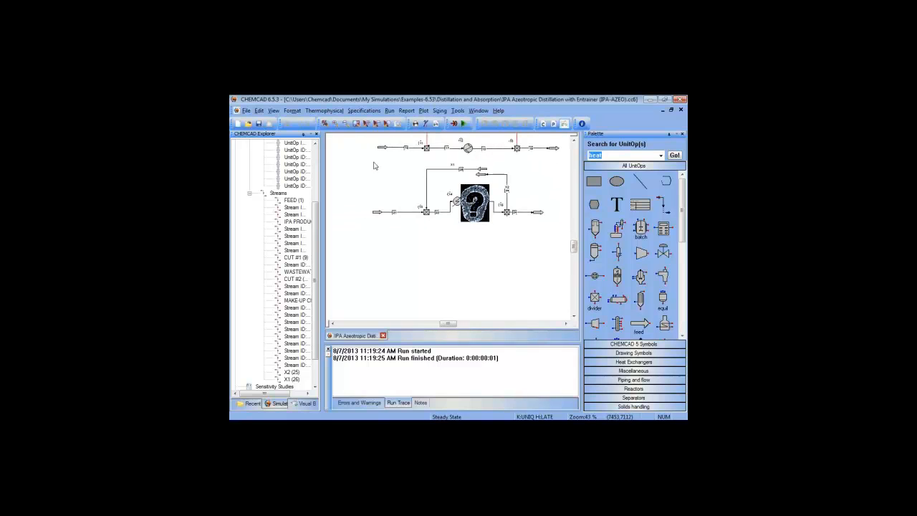
left_click_drag(358, 164, 564, 251)
left_click_drag(479, 202, 467, 273)
left_click_drag(507, 181, 486, 241)
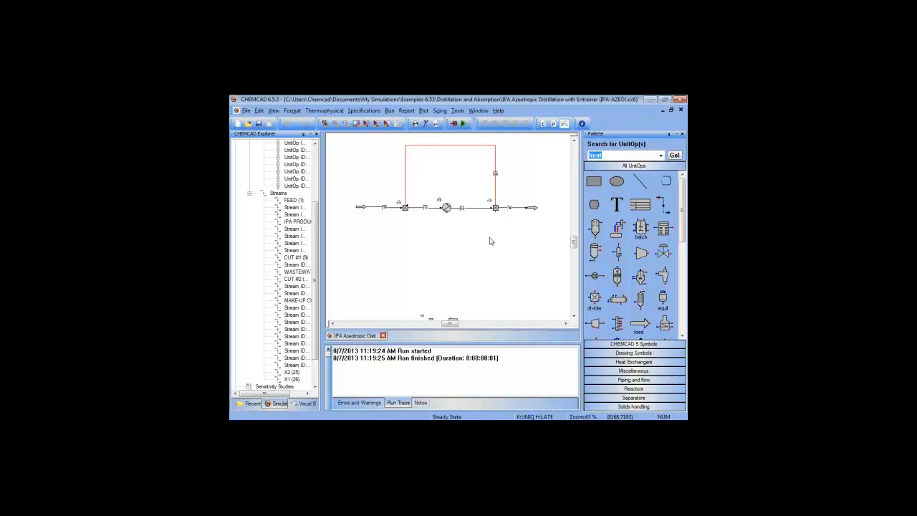
- Move the closed loop's divider and its product arrow outward to lengthen the line after the heat exchanger
mouse_move(449, 210)
left_click_drag(495, 208, 555, 210)
left_click(542, 223)
left_click(529, 232)
- Insert a flash drum into the stream between the heat exchanger and the divider and move it slightly below the line
right_click(487, 211)
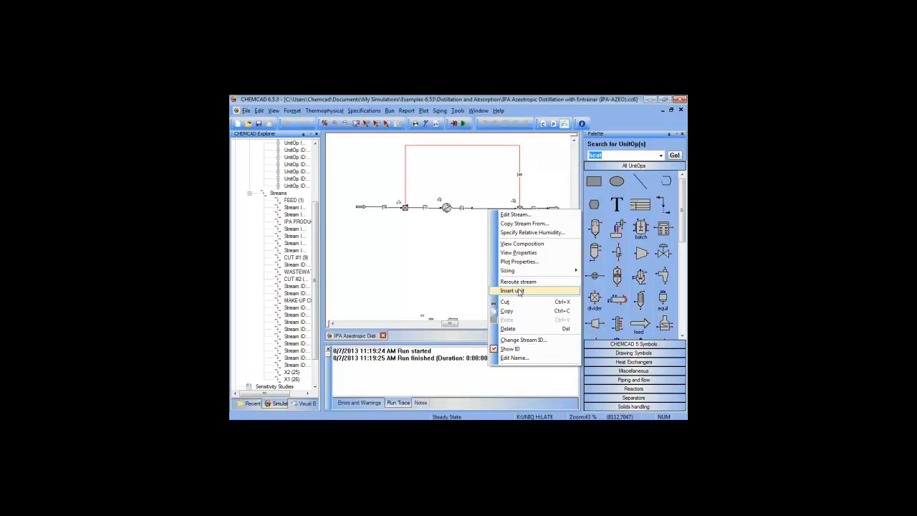
left_click(520, 291)
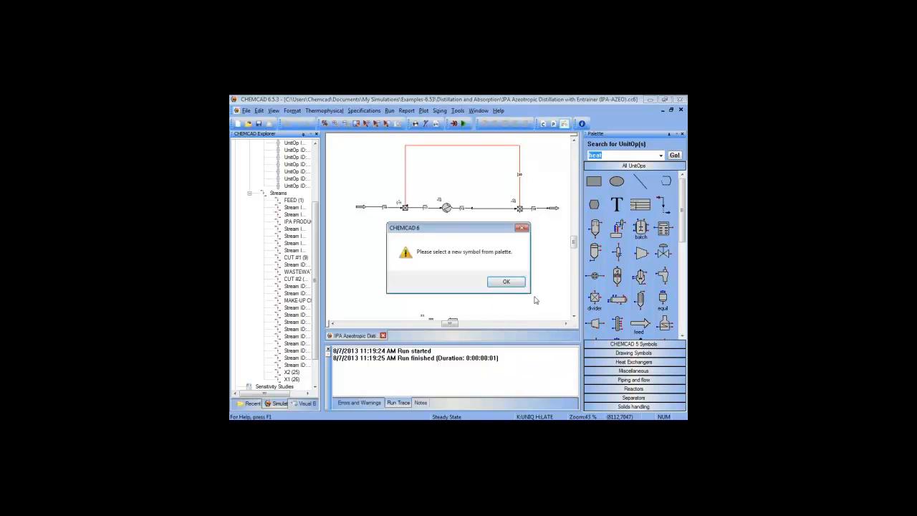
left_click(519, 285)
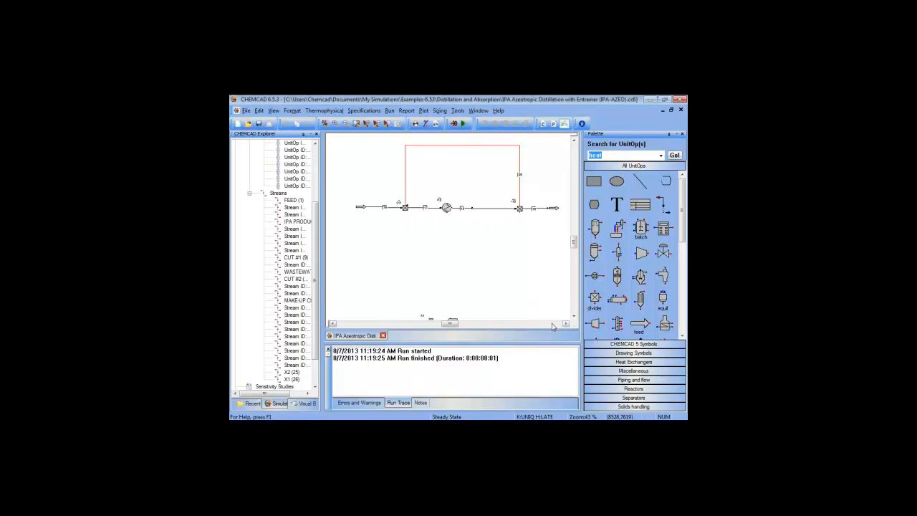
left_click(633, 398)
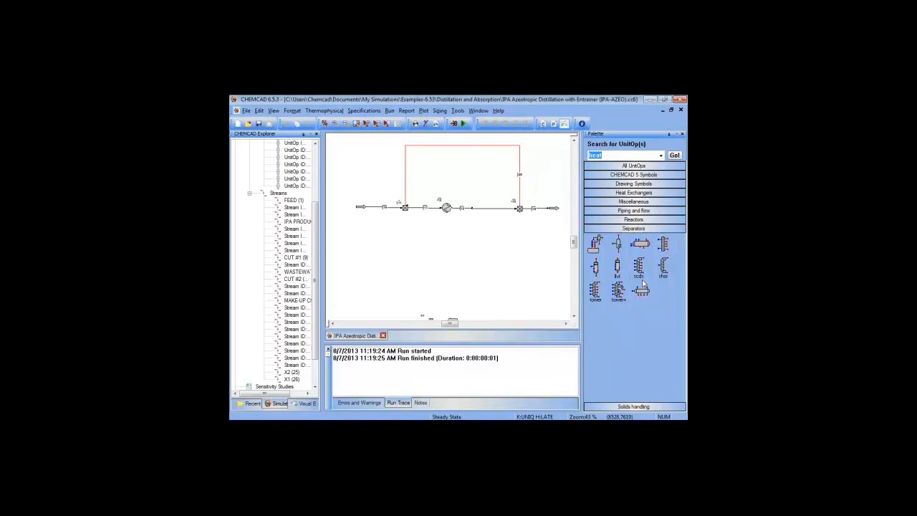
left_click(595, 271)
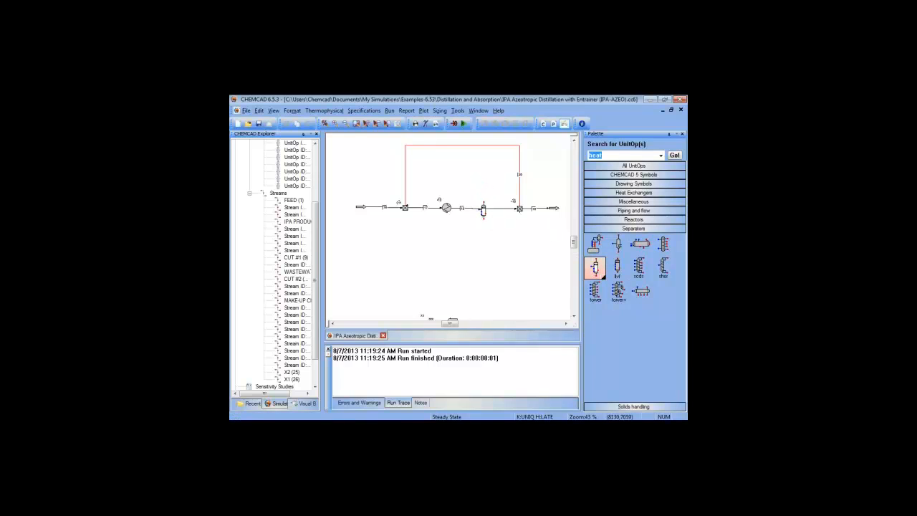
left_click(484, 212)
left_click_drag(489, 221, 493, 233)
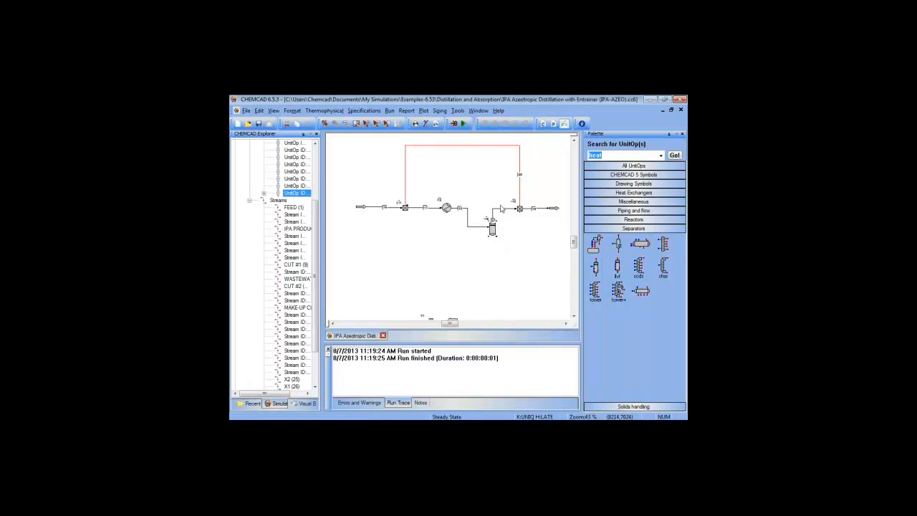
- Add a product arrow connected to the flash drum's bottom outlet and align the divider with its stream lines
left_click(621, 167)
scroll(648, 249, "down", 3)
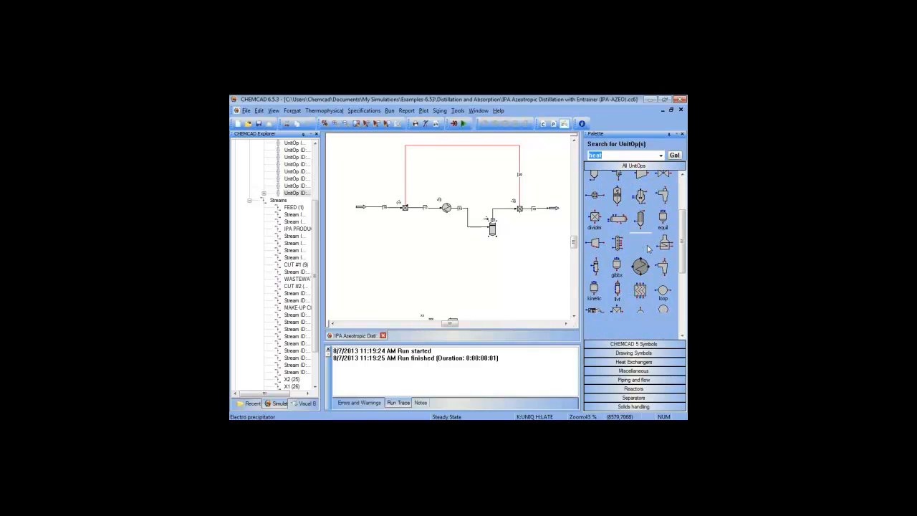
scroll(648, 248, "down", 1)
left_click(618, 313)
left_click(541, 263)
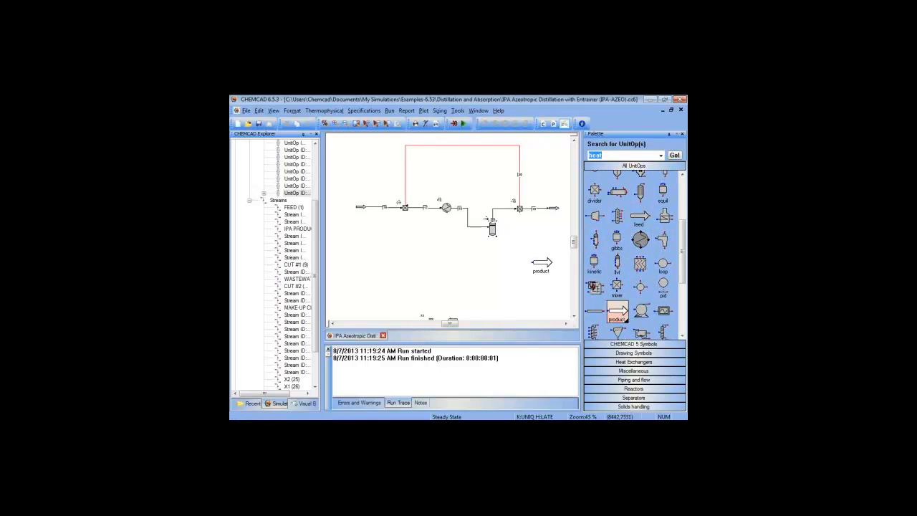
scroll(654, 215, "up", 5)
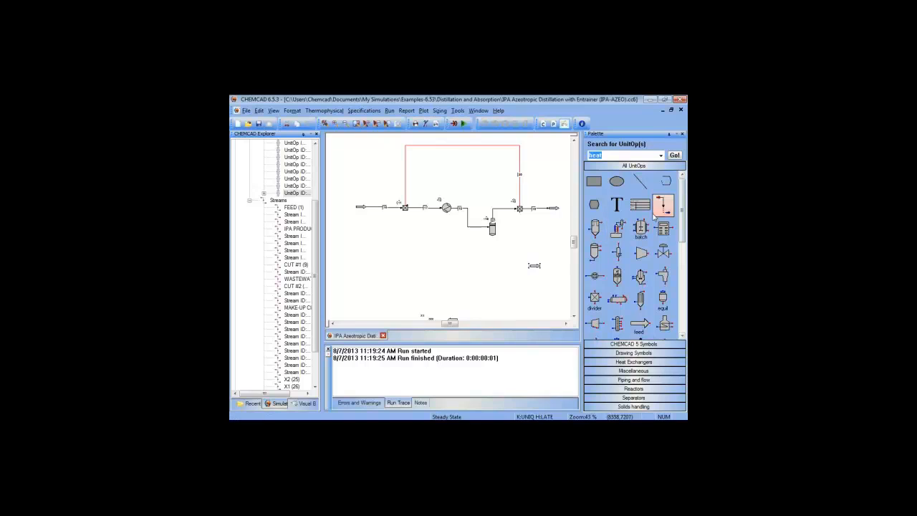
left_click(655, 214)
left_click(493, 236)
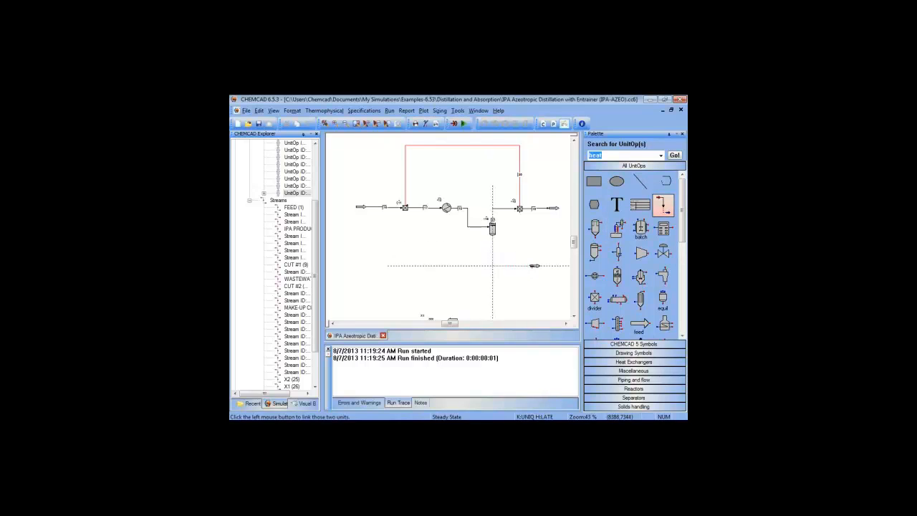
left_click(533, 266)
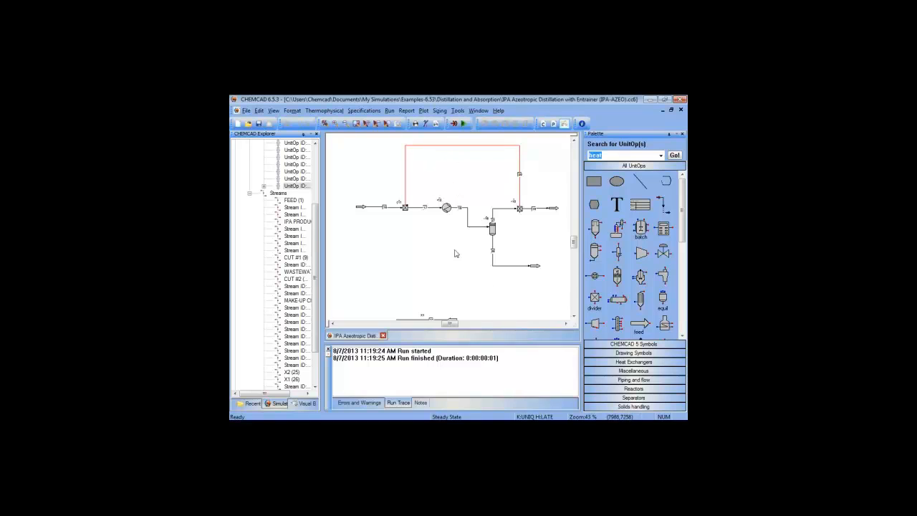
left_click_drag(522, 212, 520, 212)
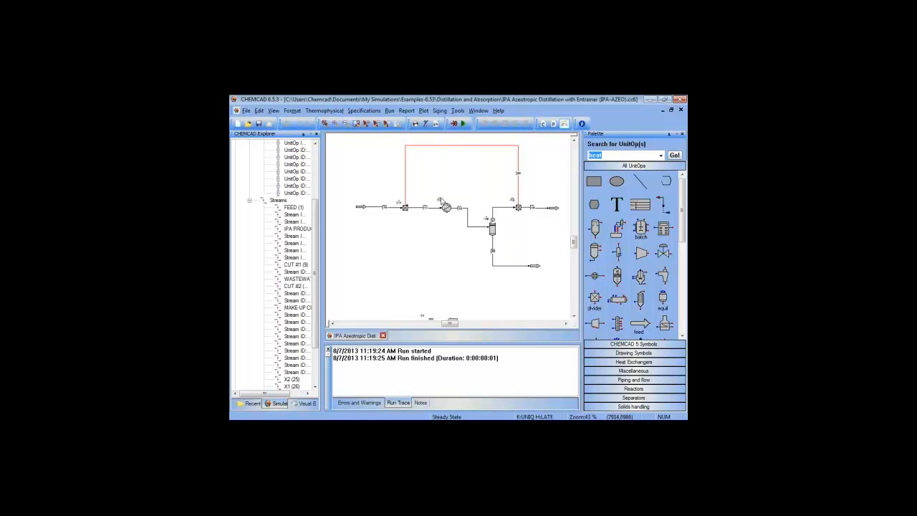
- Collapse the unit palette to widen the flowsheet and check the last run's errors and warnings
left_click(670, 134)
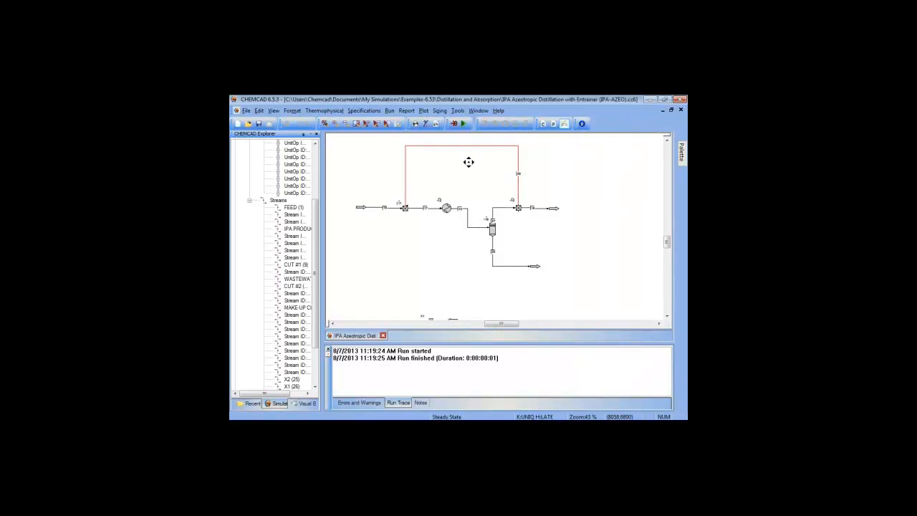
scroll(494, 178, "up", 3)
left_click_drag(483, 195, 481, 179)
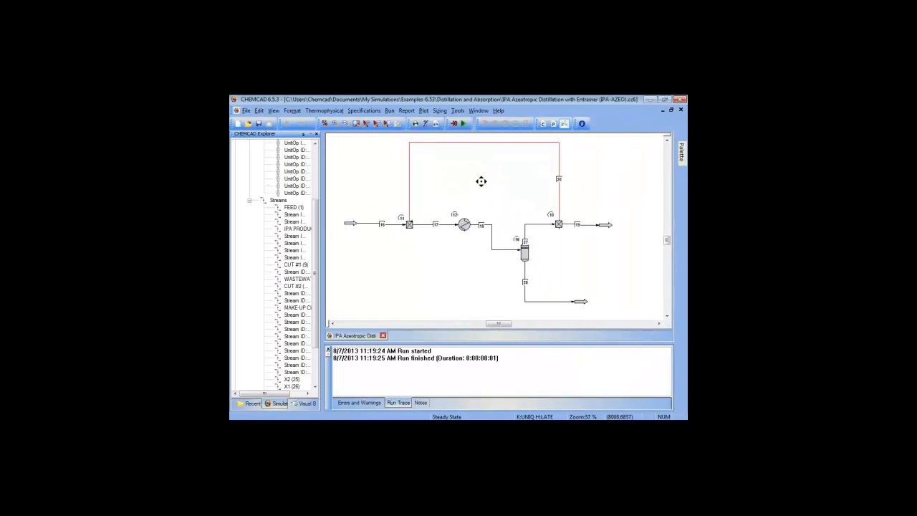
scroll(481, 181, "up", 1)
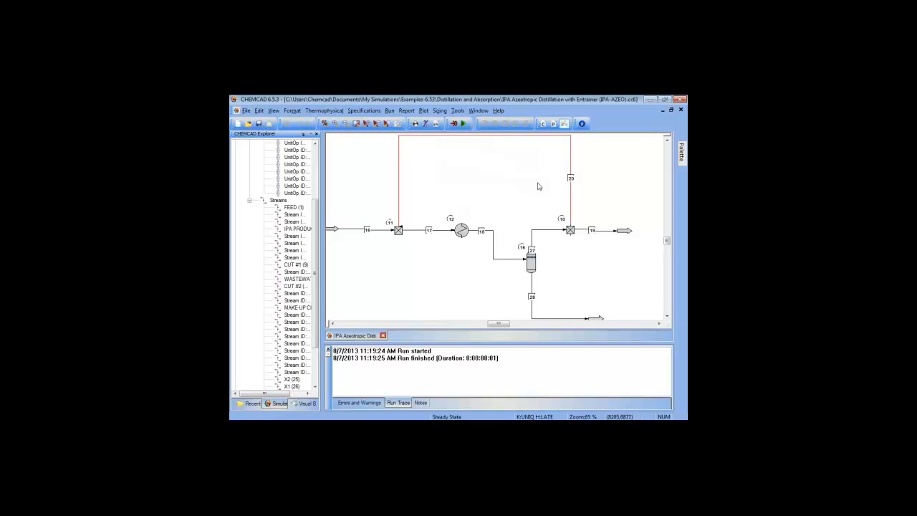
mouse_move(682, 153)
left_click(370, 402)
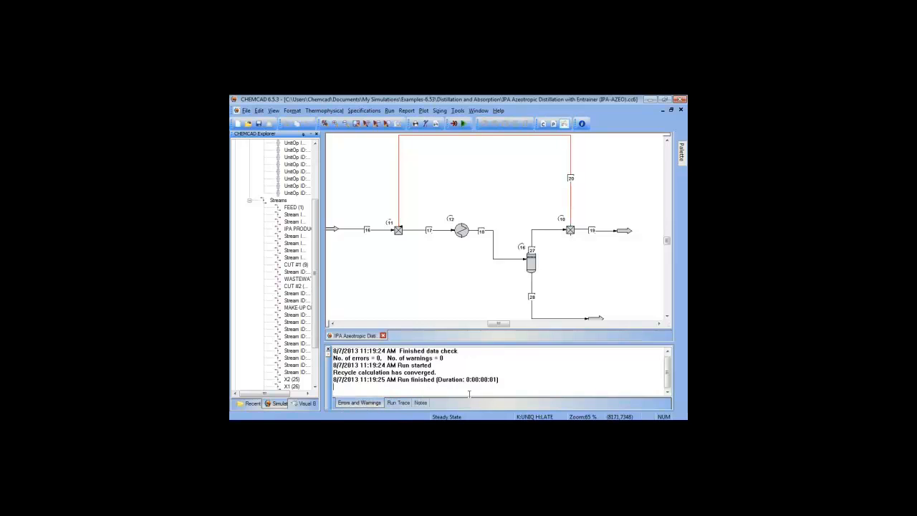
left_click(396, 403)
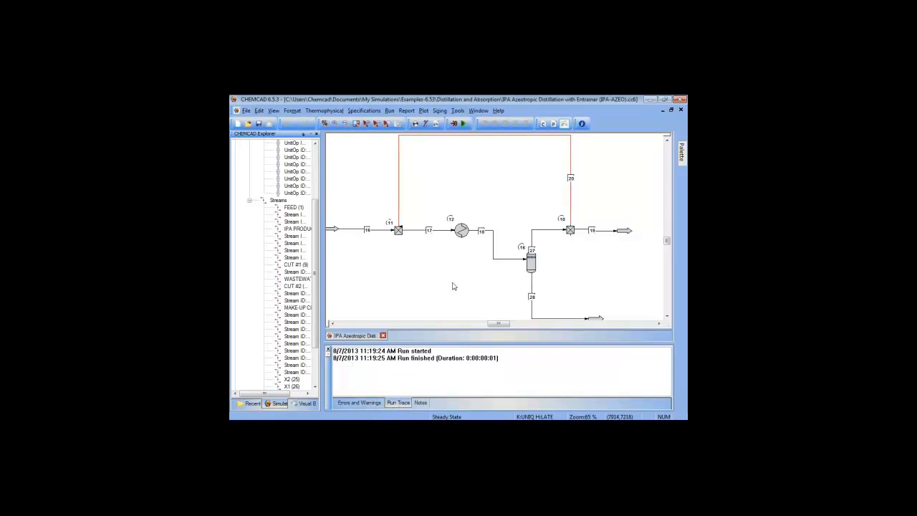
- Set the closed loop's heat exchanger to a vapor fraction of 0.2 for outlet stream 18
left_click_drag(449, 269, 462, 268)
mouse_move(467, 240)
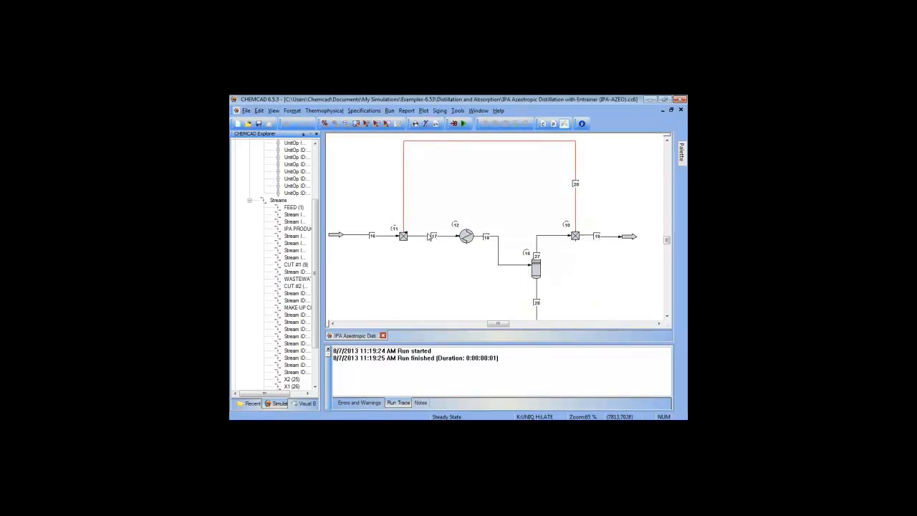
double_click(467, 236)
double_click(460, 211)
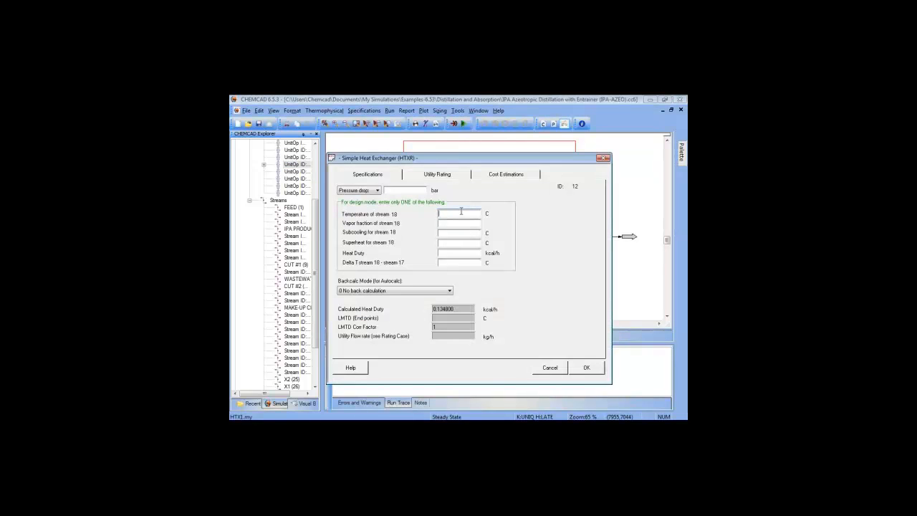
left_click(465, 222)
left_click(601, 369)
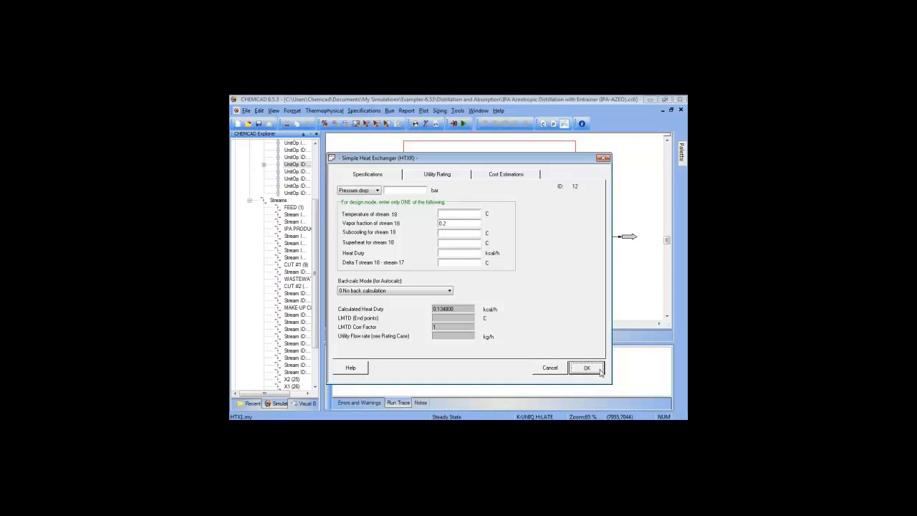
left_click(586, 368)
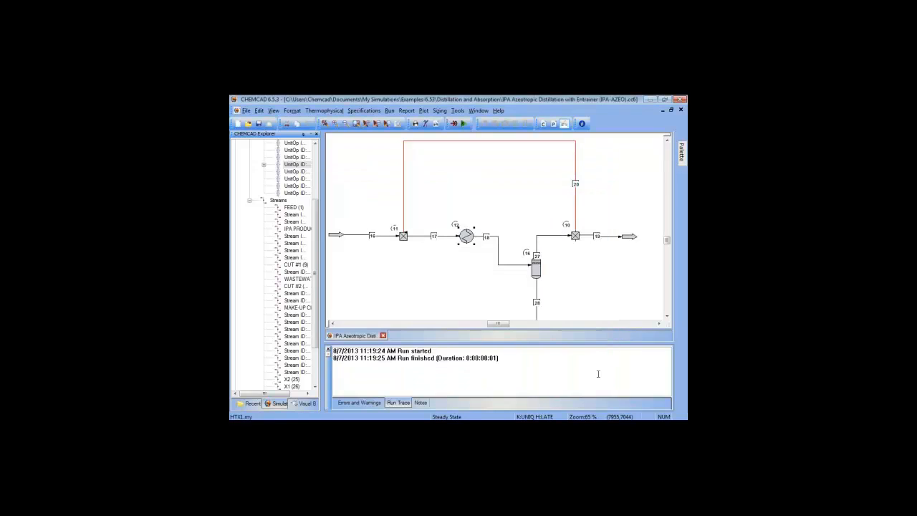
- Add 1 kg/h of nitrogen to feed stream 16, flash the stream and accept the changes
double_click(372, 235)
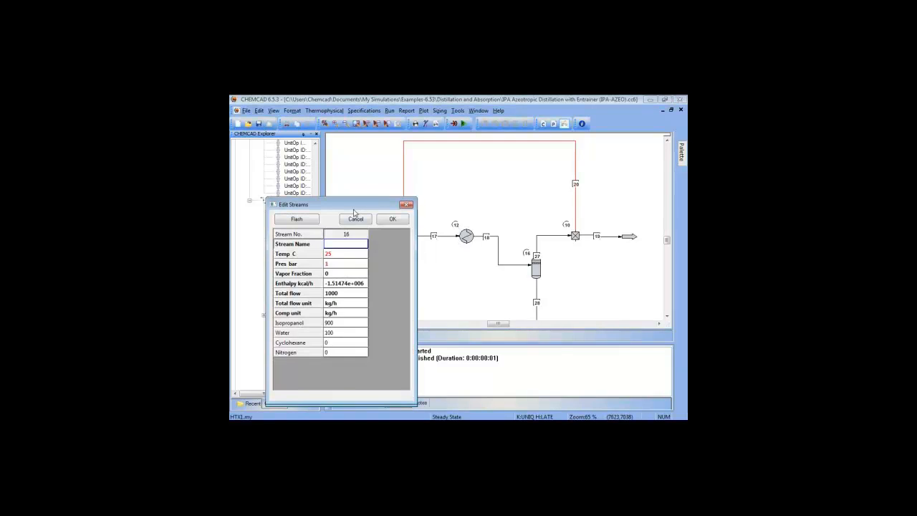
left_click_drag(353, 210, 352, 159)
left_click(346, 303)
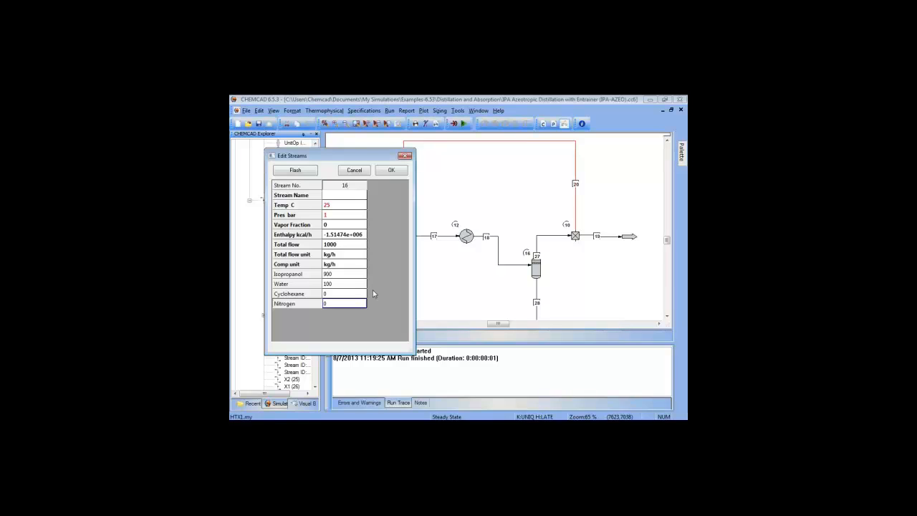
type("1")
left_click(312, 172)
left_click(356, 225)
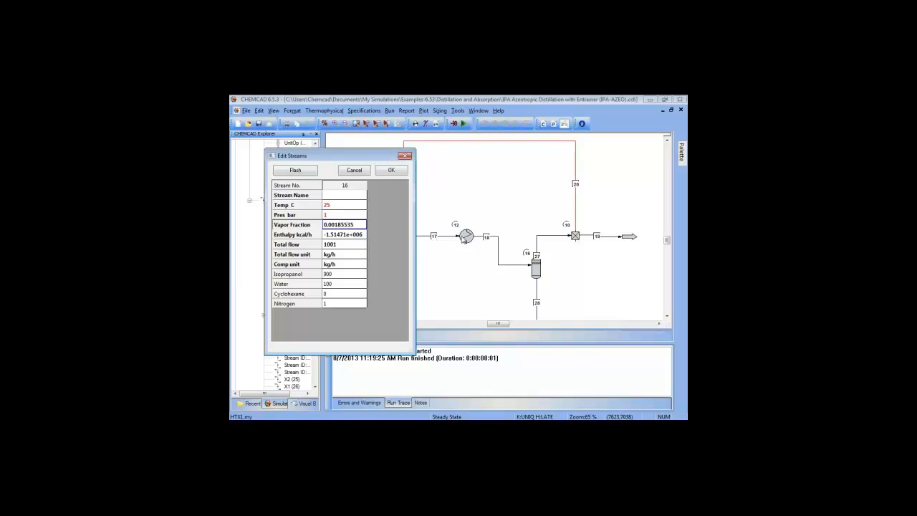
left_click(392, 171)
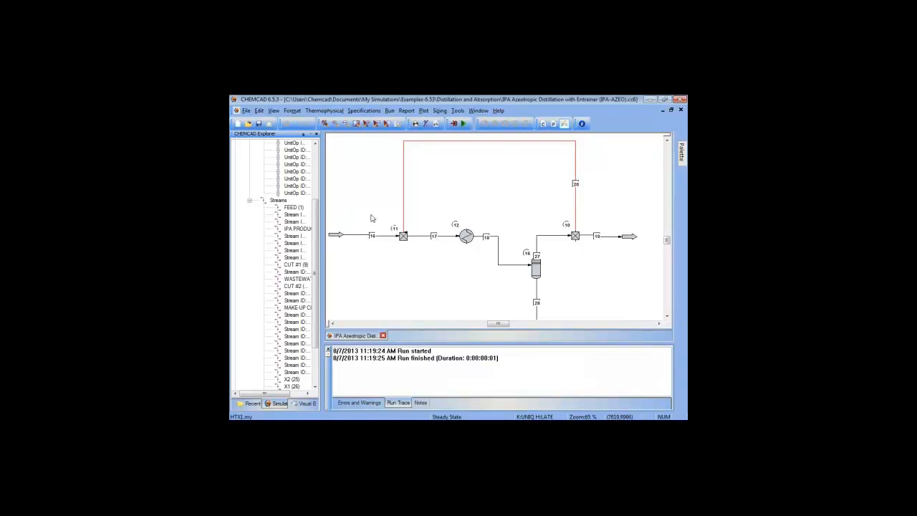
- Run the whole simulation with the extended recycle loop and dismiss the run messages
mouse_move(369, 238)
mouse_move(468, 233)
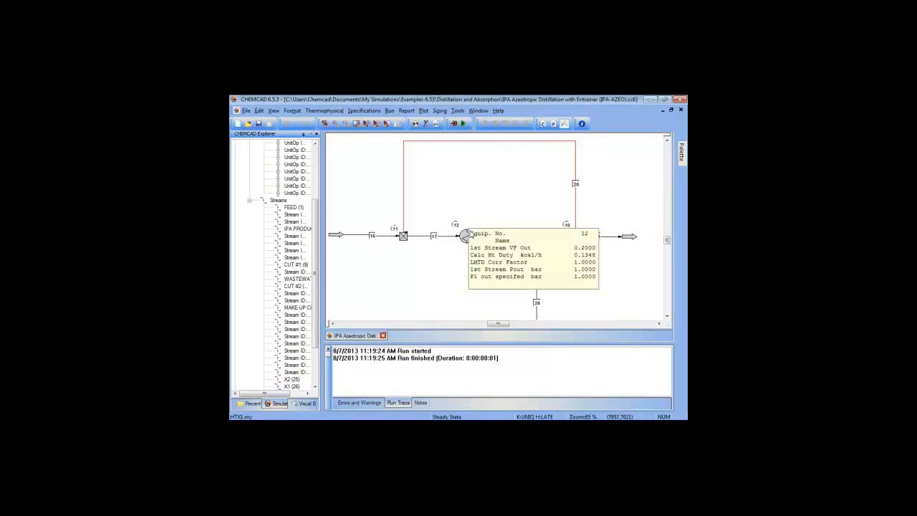
mouse_move(536, 275)
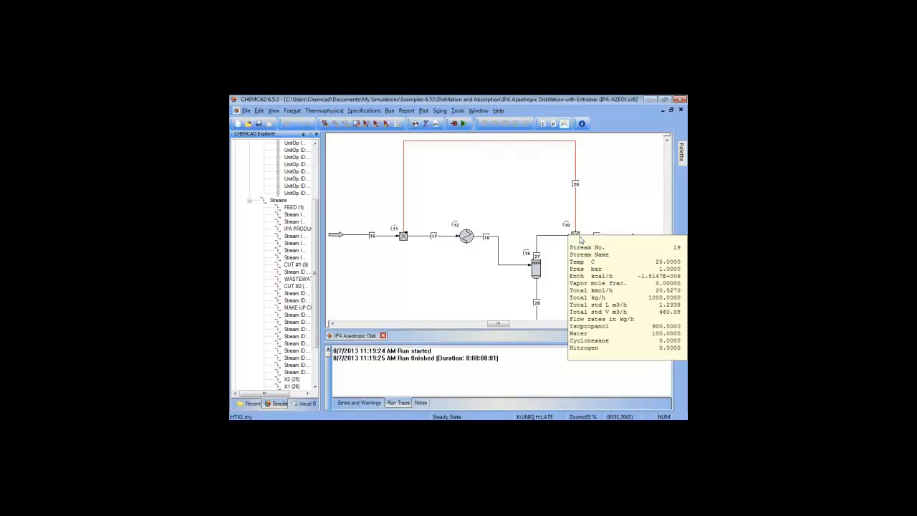
mouse_move(577, 241)
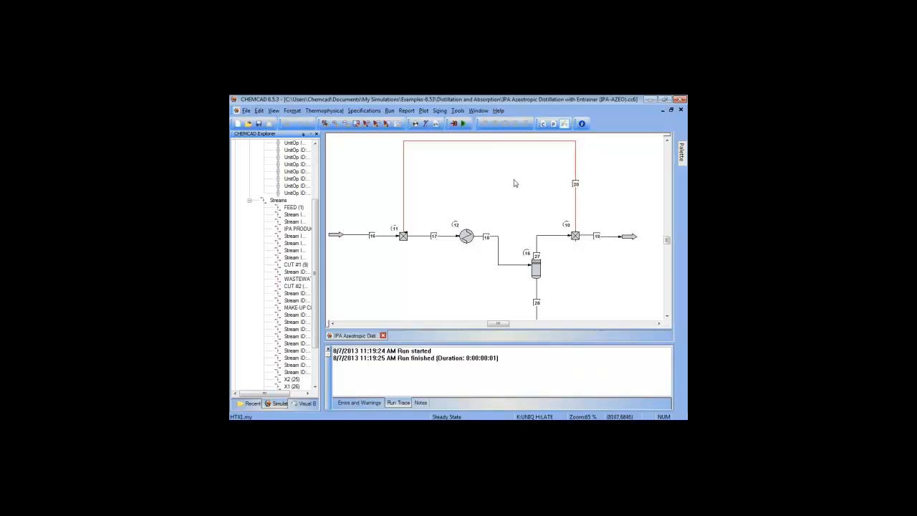
scroll(518, 190, "down", 1)
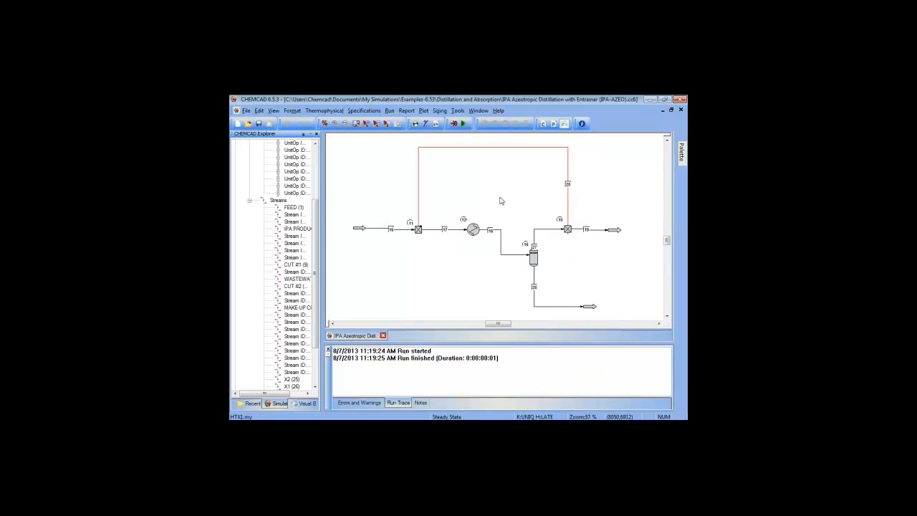
left_click(465, 124)
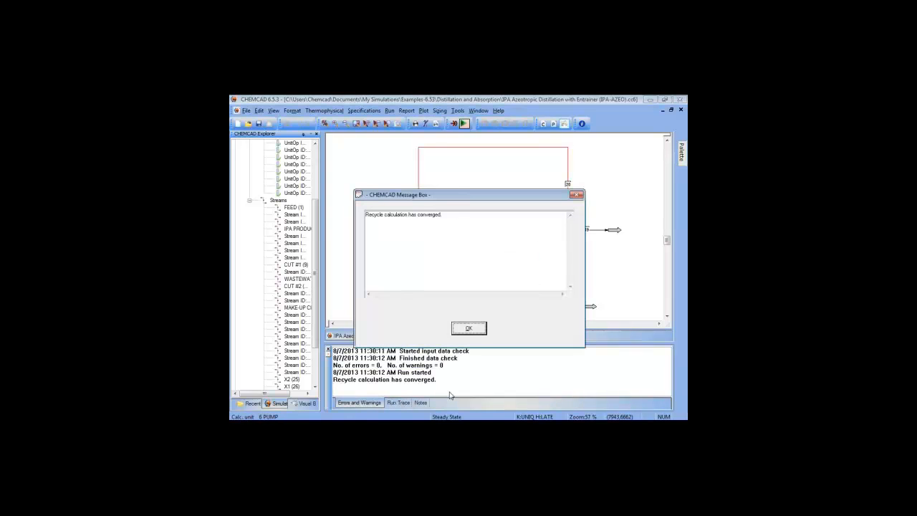
left_click(481, 331)
left_click(471, 329)
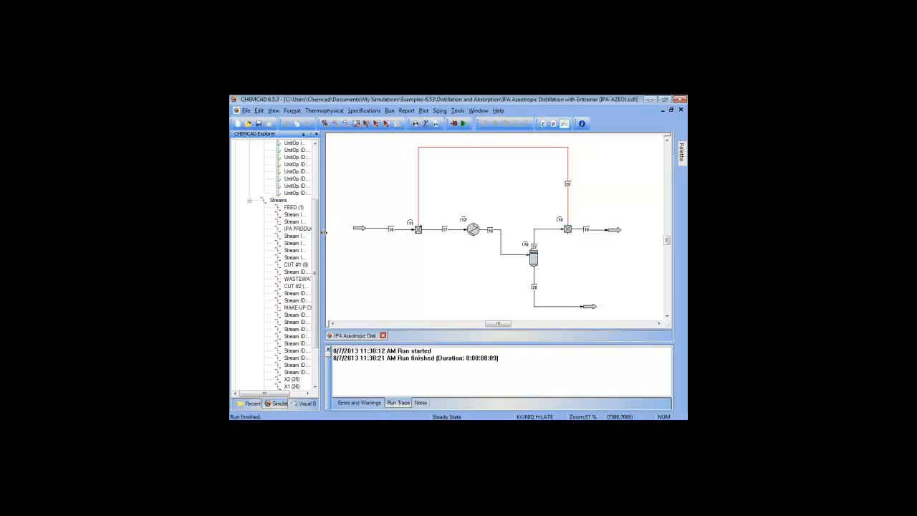
- Nudge the closed loop's feed arrow to straighten the line into the mixer
scroll(276, 164, "up", 4)
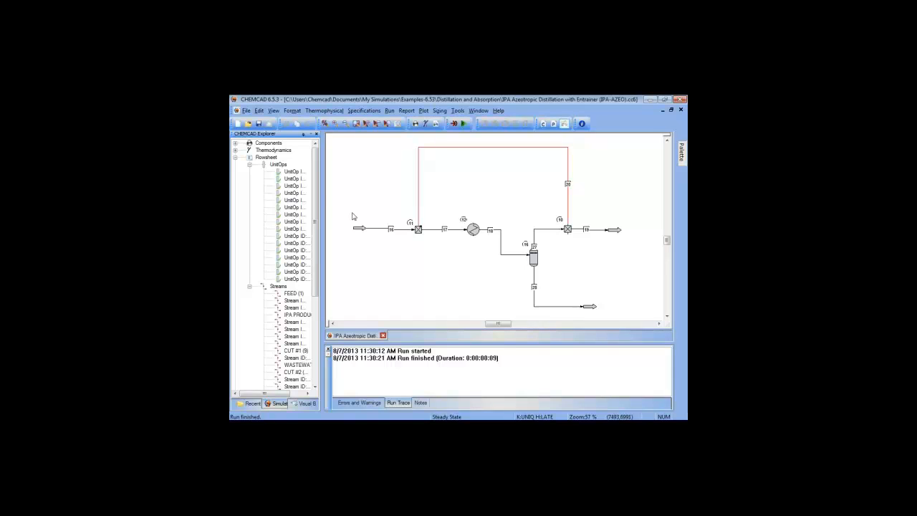
mouse_move(493, 151)
mouse_move(477, 233)
left_click_drag(360, 228, 359, 229)
left_click(422, 258)
- Open feed stream 16, recycle stream 20, vapor outlet stream 19 and liquid outlet stream 28 together for editing
left_click(363, 111)
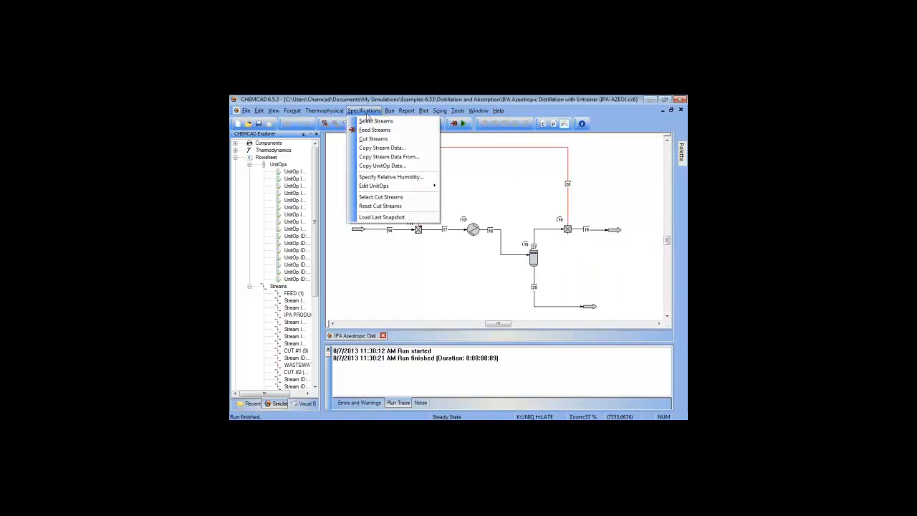
left_click(387, 122)
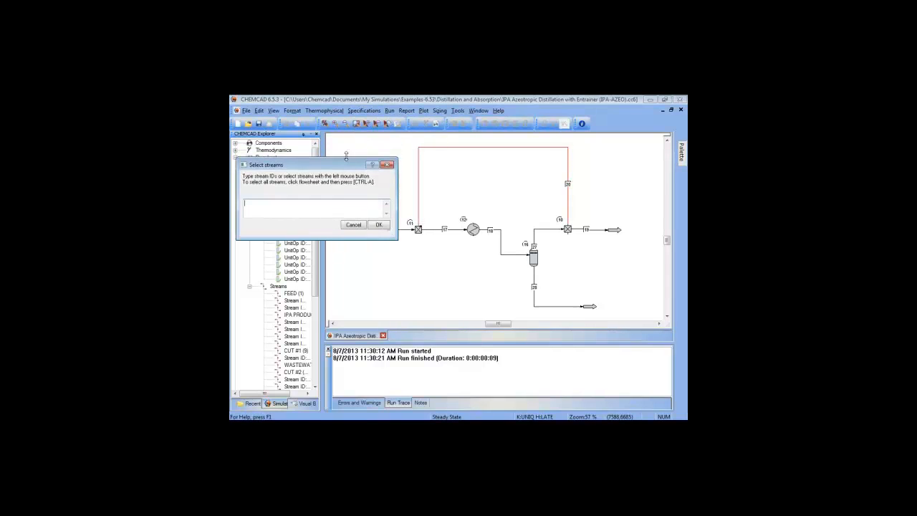
left_click_drag(340, 165, 388, 261)
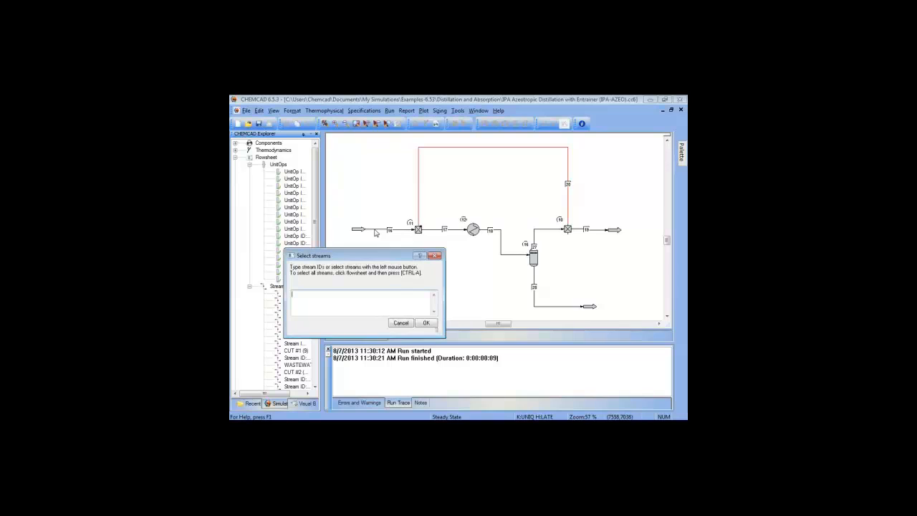
left_click(375, 230)
left_click(375, 230)
left_click(547, 147)
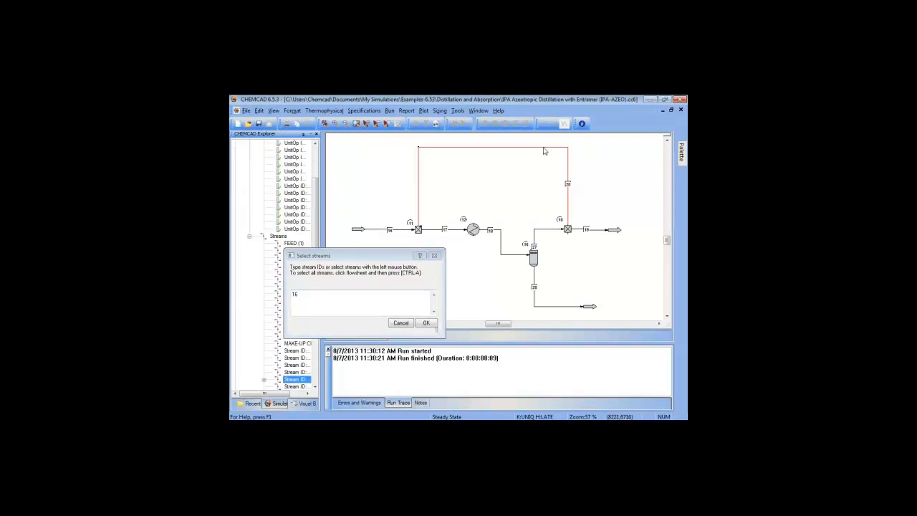
left_click(594, 229)
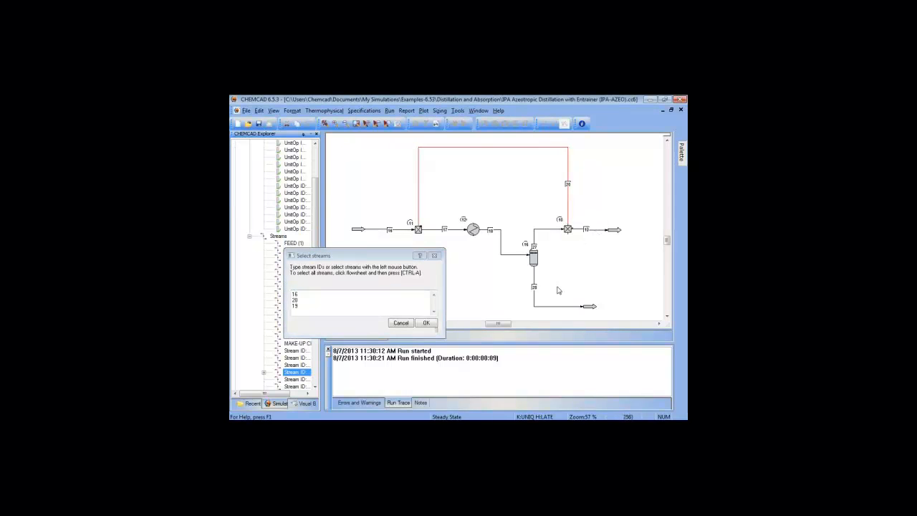
left_click(542, 306)
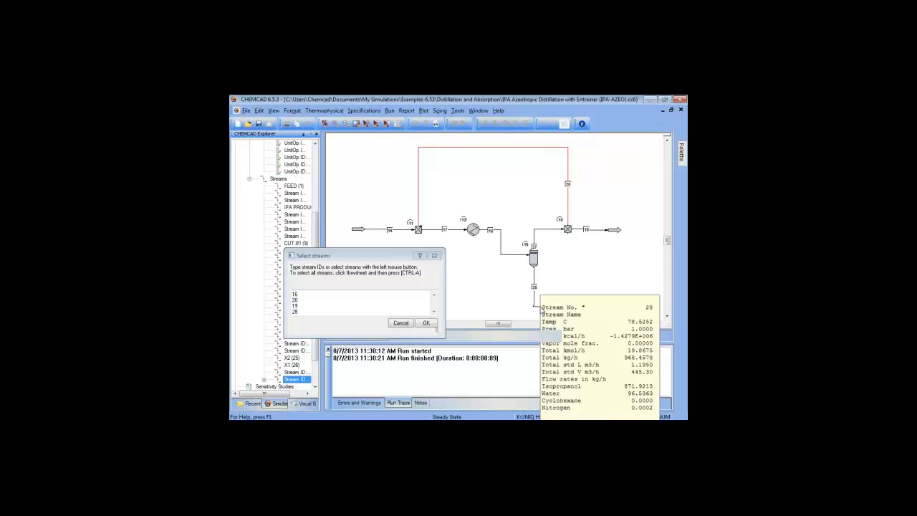
left_click(425, 323)
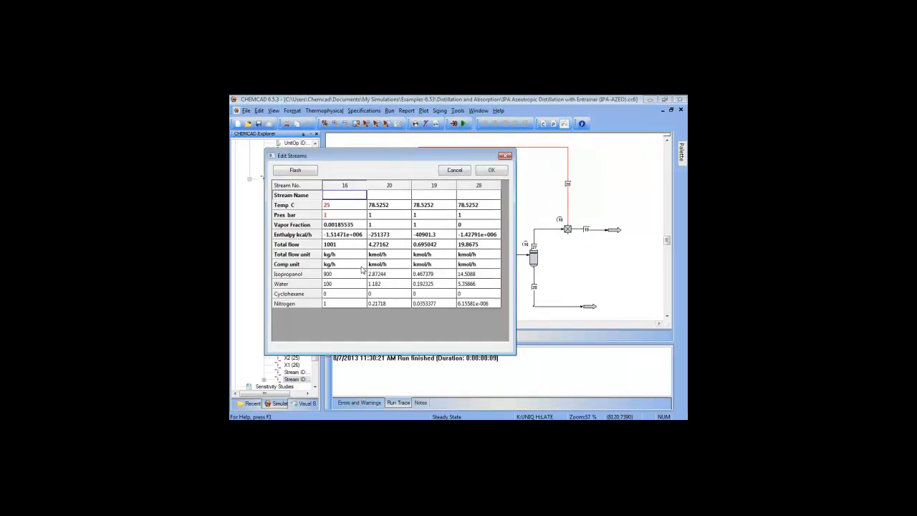
- Set the component unit of streams 20, 19 and 28 to kg/h
left_click(406, 264)
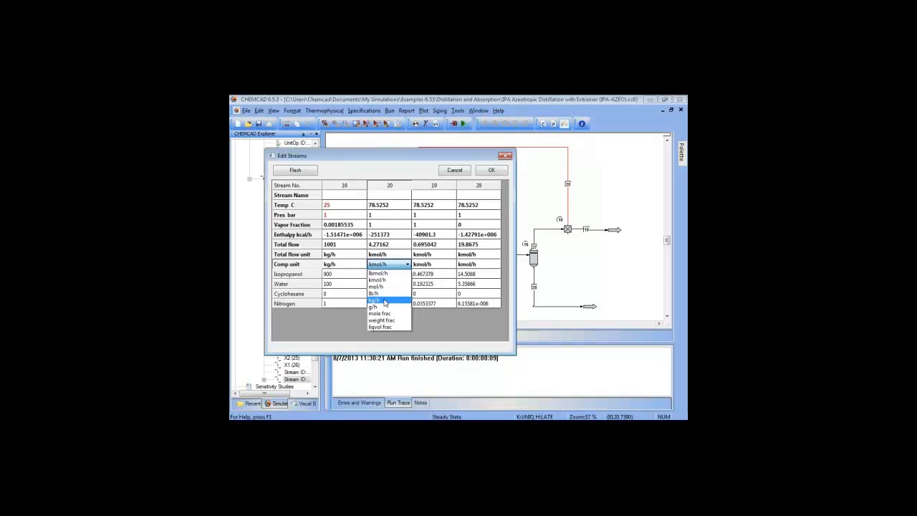
left_click(385, 301)
left_click(453, 265)
left_click(452, 264)
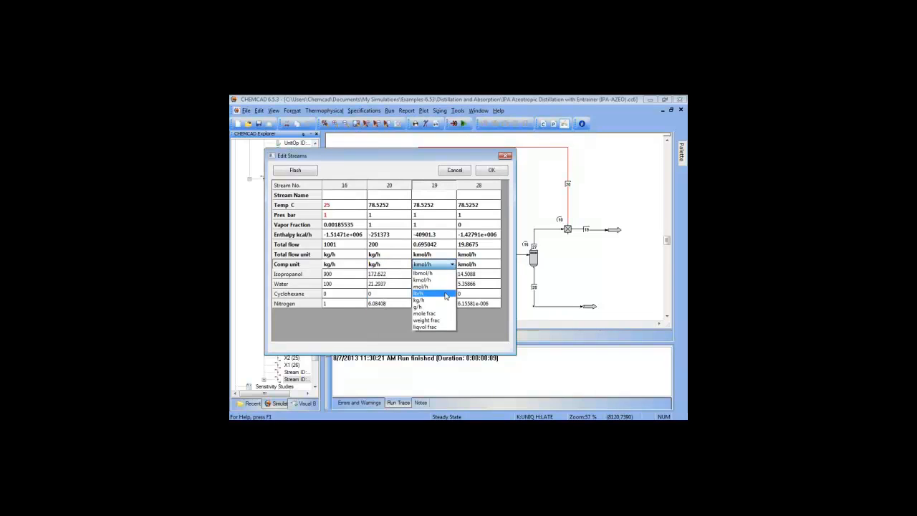
left_click(444, 301)
left_click(495, 264)
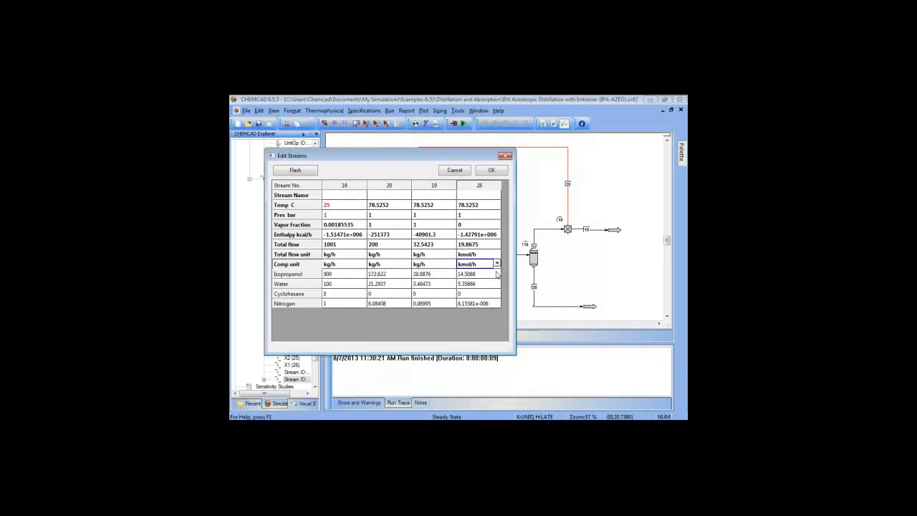
left_click(496, 265)
left_click(473, 301)
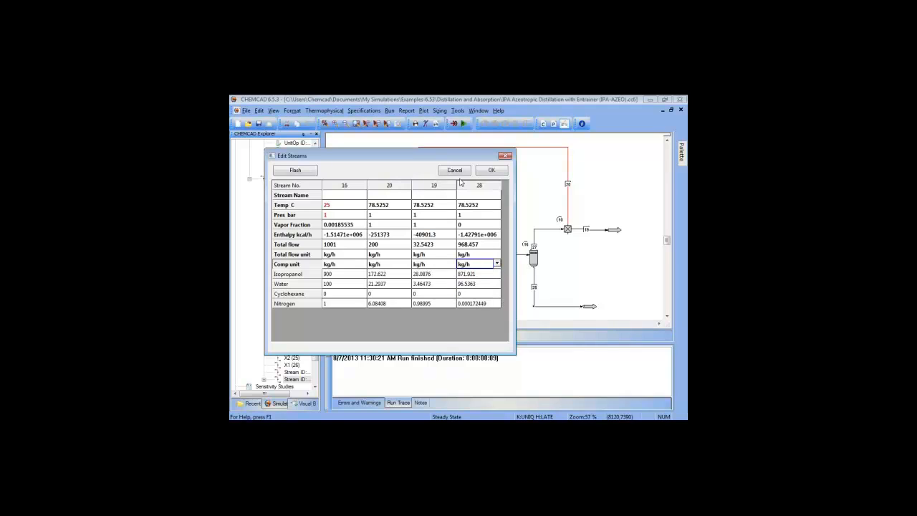
- Name stream 16 "inlet", stream 20 "recycle", stream 19 "V out" and stream 28 "L Inlet"
left_click_drag(427, 162, 494, 255)
left_click(354, 399)
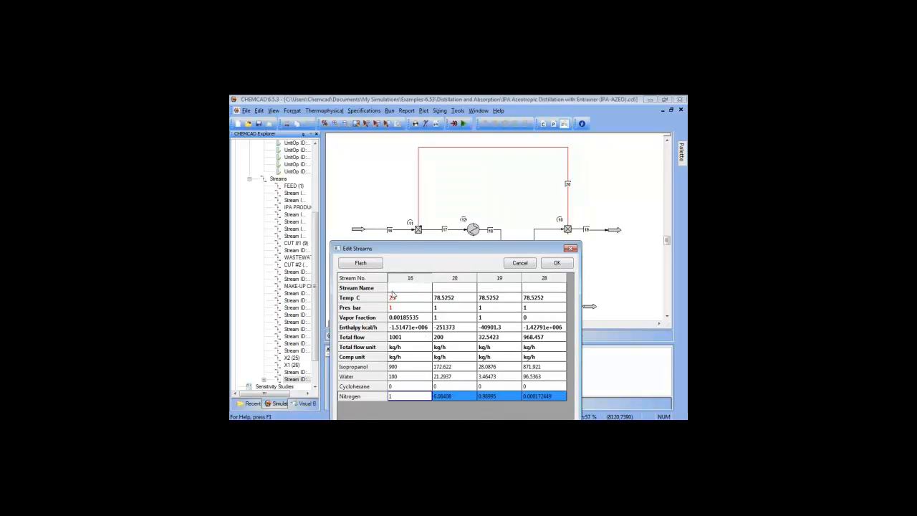
left_click(423, 288)
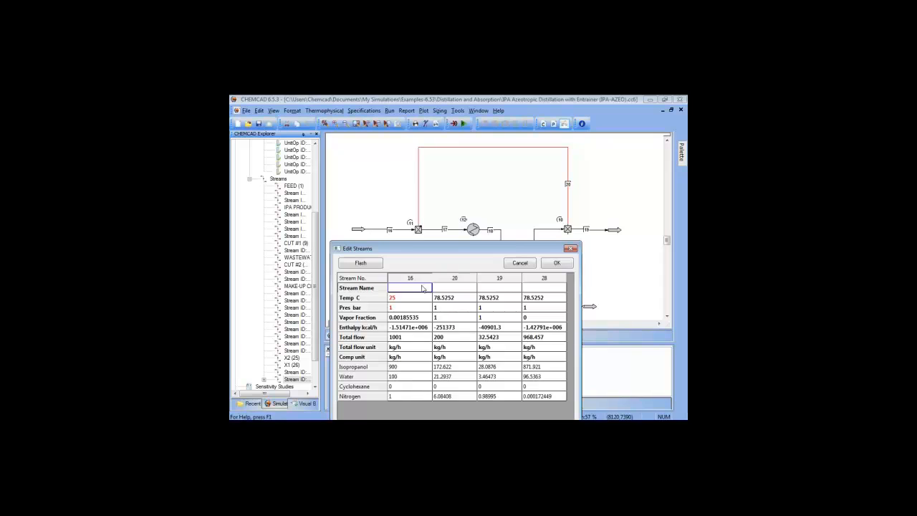
type("inlet")
key("Tab")
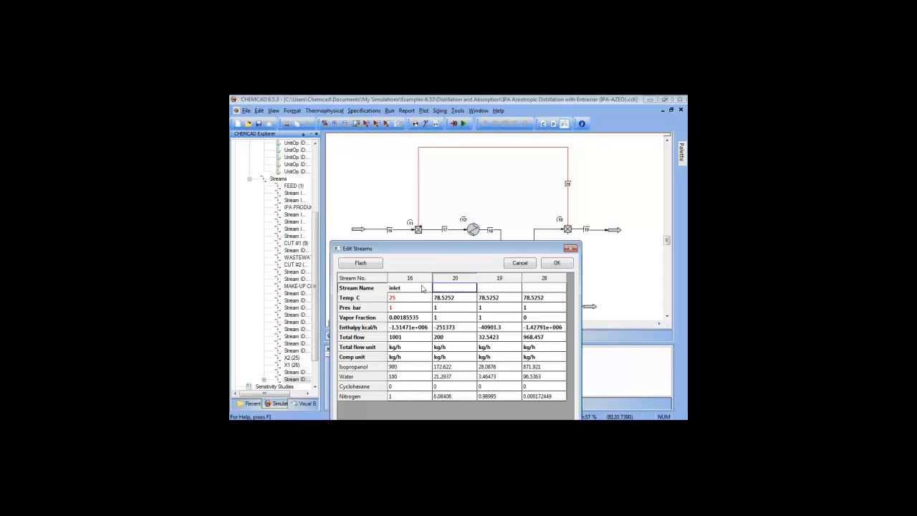
type("recycle")
key("BackSpace")
left_click(545, 288)
left_click(511, 289)
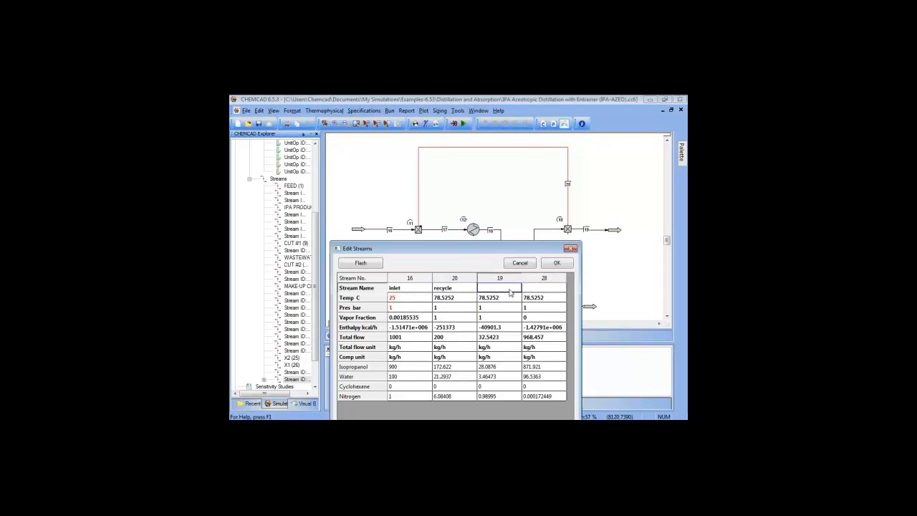
type("V out")
left_click(545, 290)
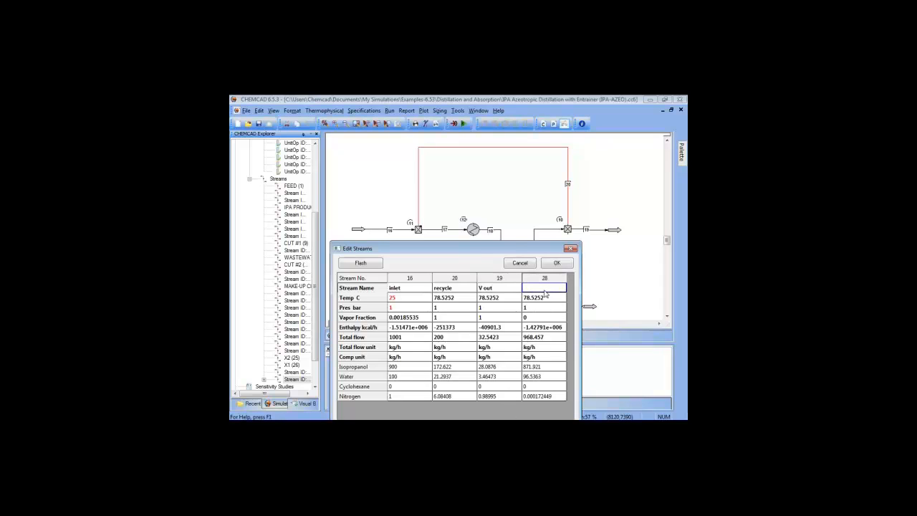
type("L Inlet")
- Compare the nitrogen flow rates of the inlet, recycle, vapor outlet and liquid outlet streams
left_click(362, 395)
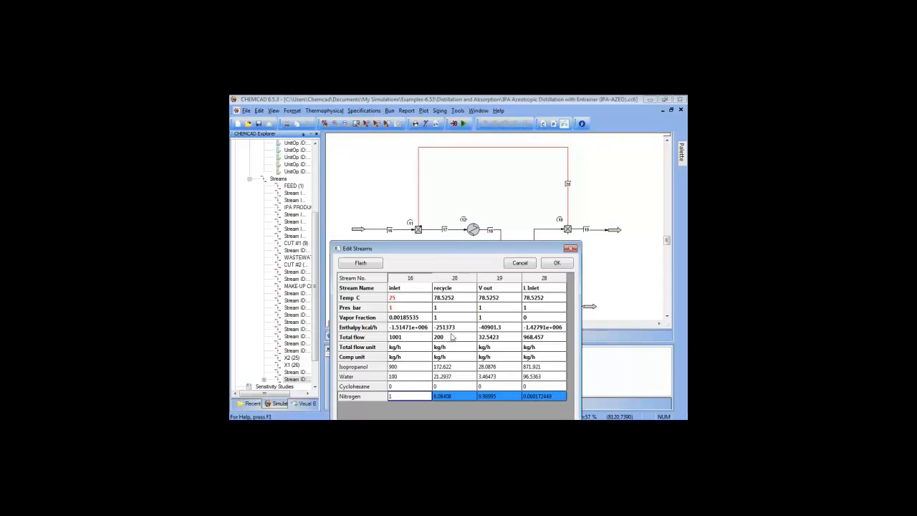
left_click(456, 396)
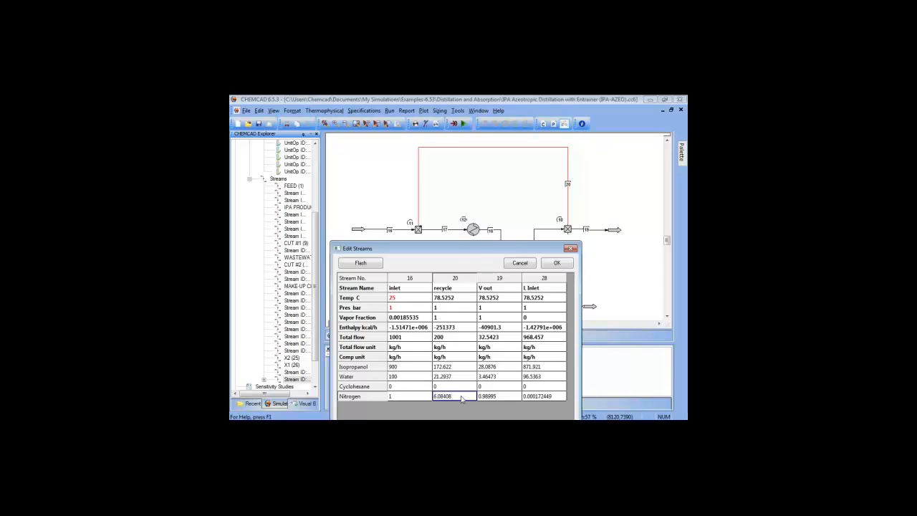
left_click(487, 399)
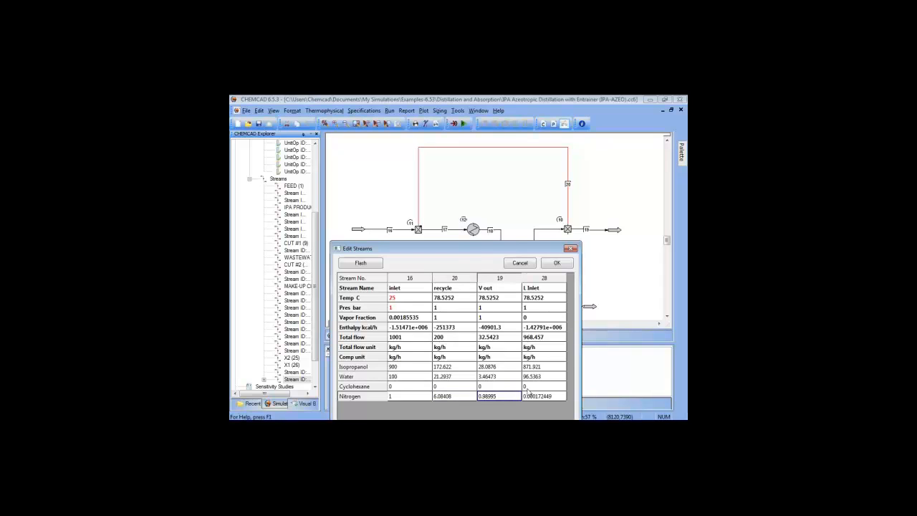
left_click(553, 397)
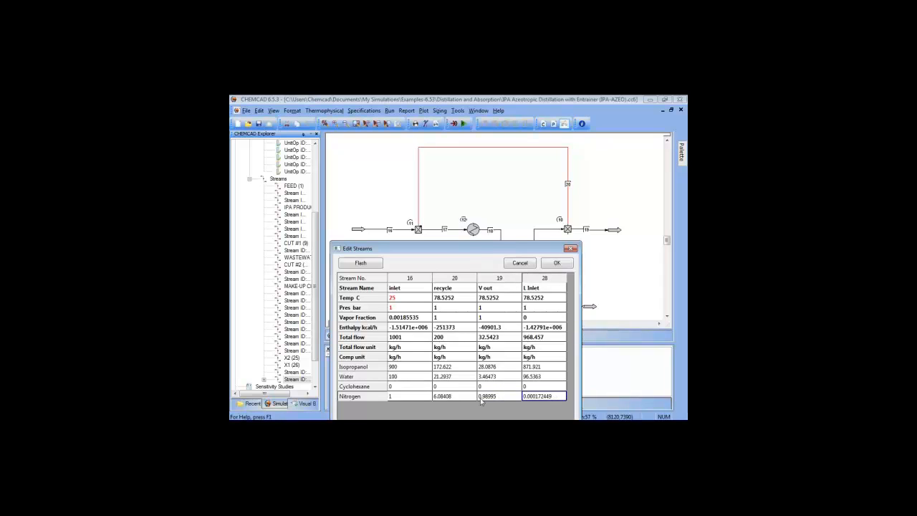
left_click(501, 401)
left_click_drag(501, 402, 533, 401)
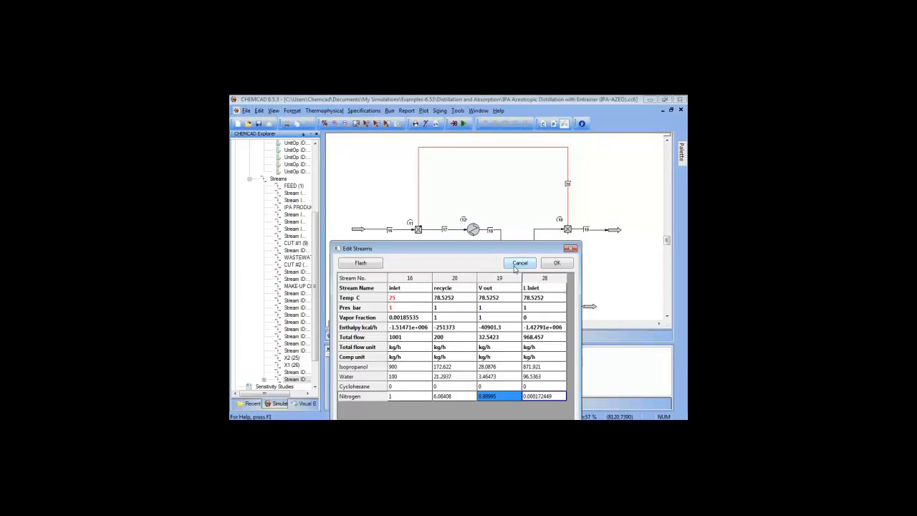
- Switch to PowerPoint Viewer to advance the Recycle Loops slide, then return to CHEMCAD and accept the stream edits
left_click(434, 426)
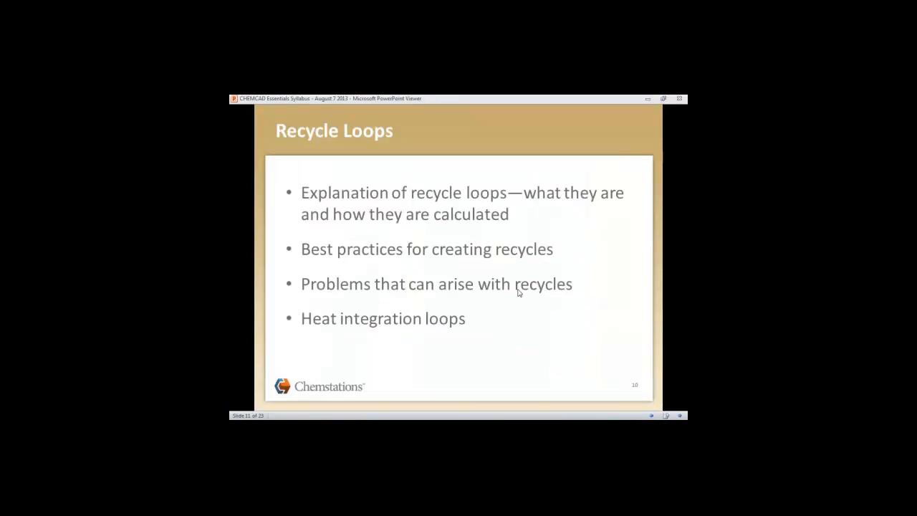
left_click(504, 143)
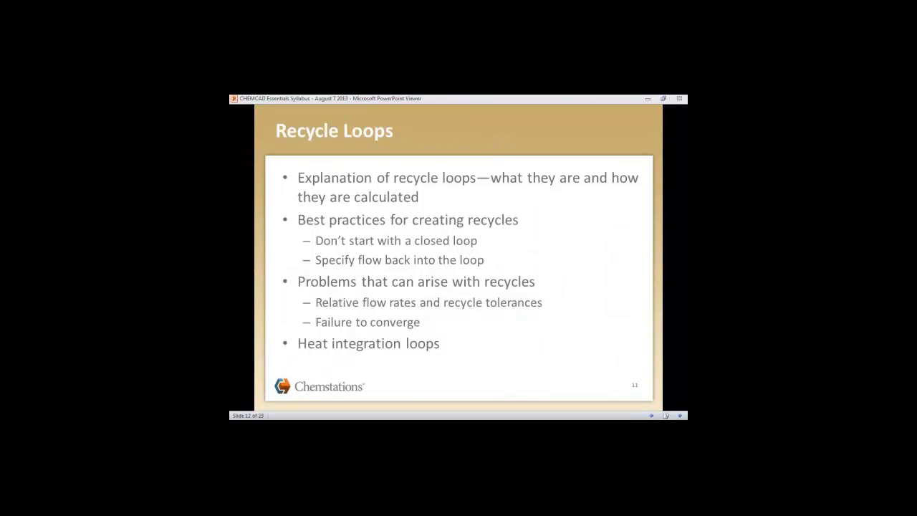
key("alt+Tab")
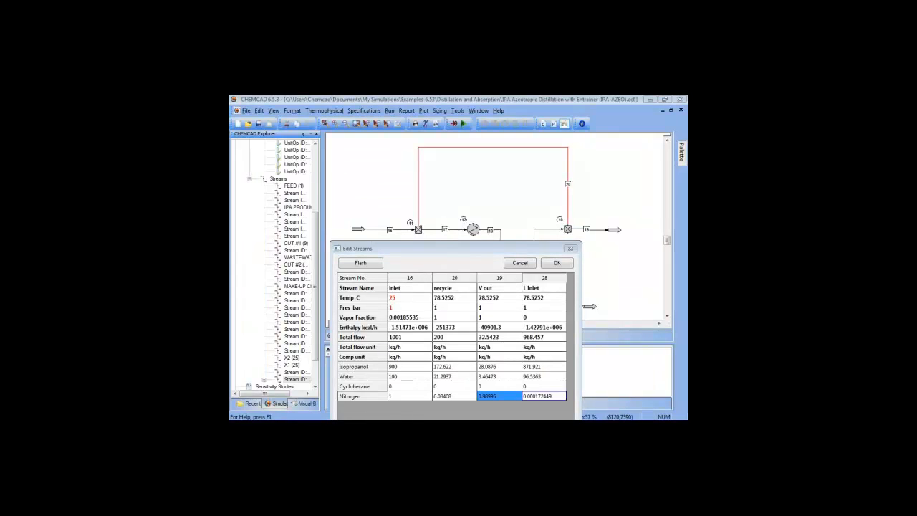
right_click(356, 419)
left_click(372, 362)
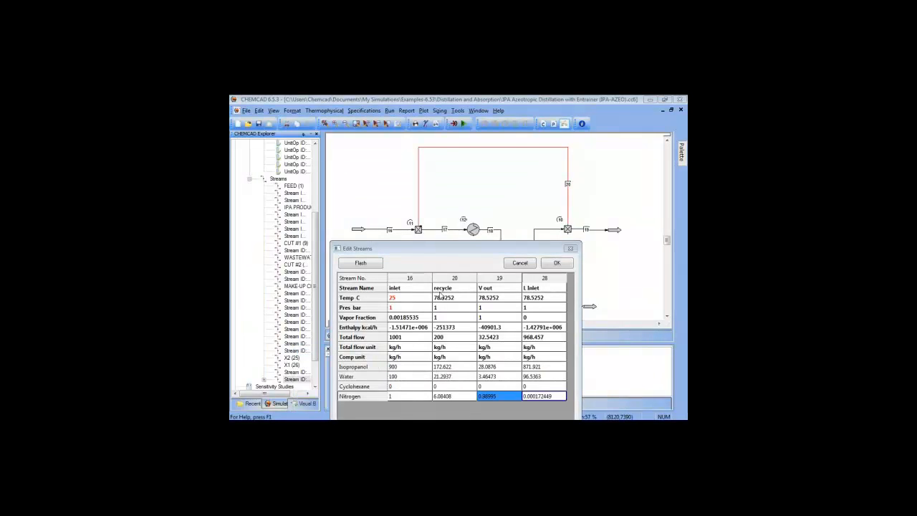
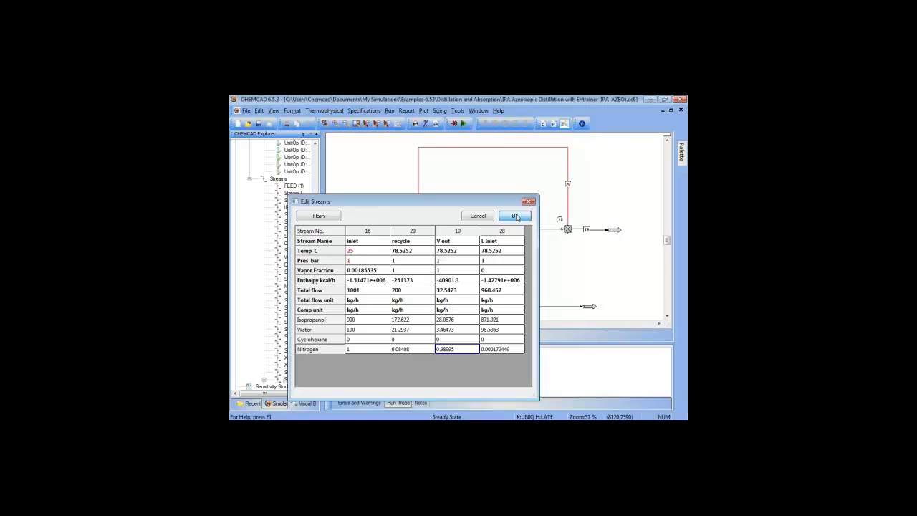
left_click(515, 216)
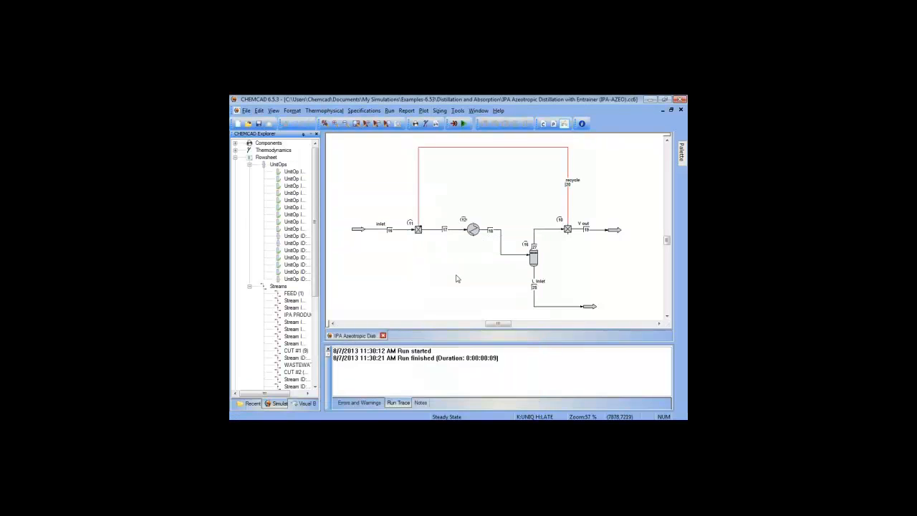
- Set the flow rate recycle tolerance to 0.00001 in the convergence parameters and accept the change
left_click(389, 111)
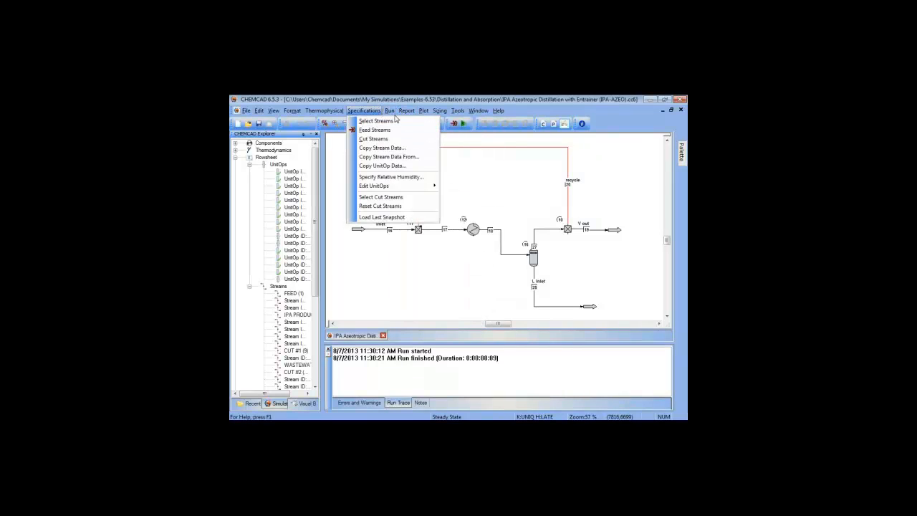
left_click(405, 121)
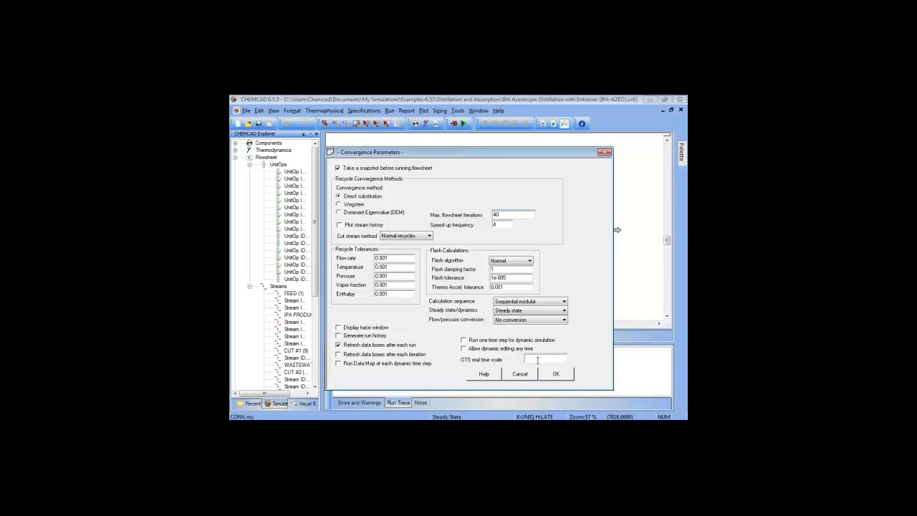
left_click(527, 412)
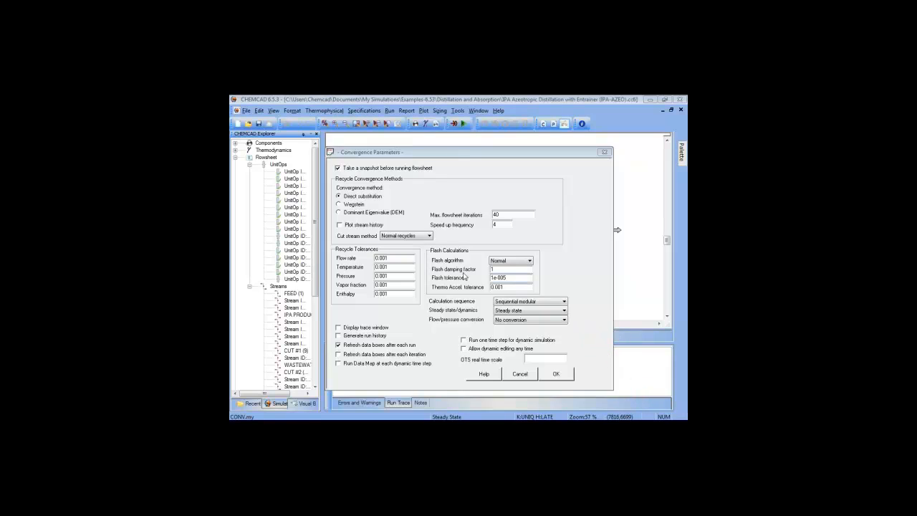
left_click(421, 285)
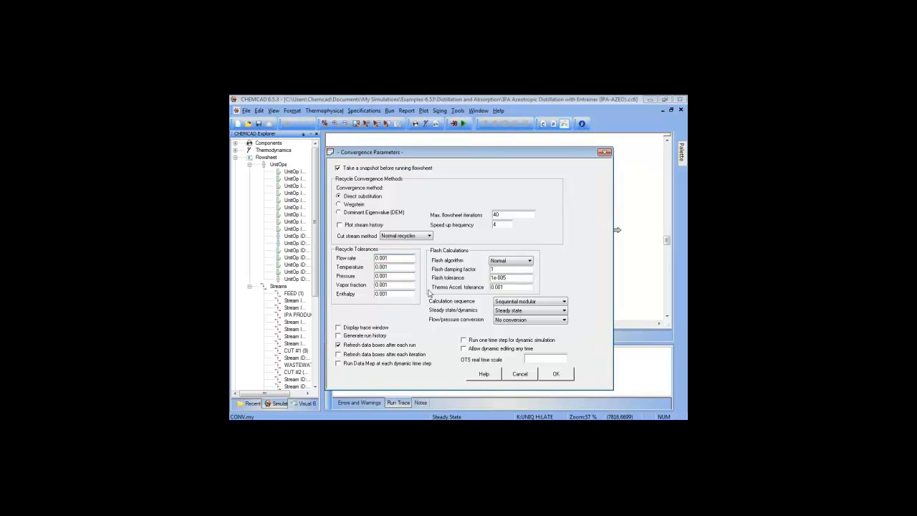
type("000")
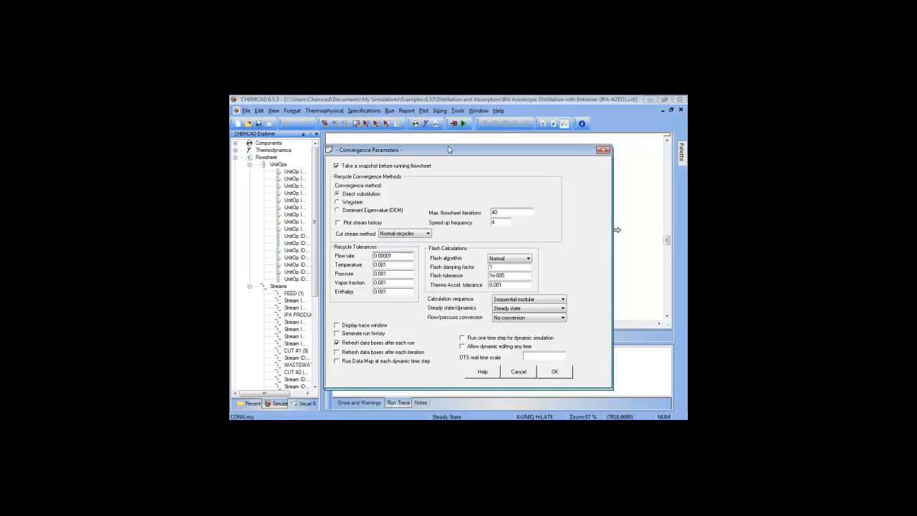
left_click_drag(450, 149, 375, 127)
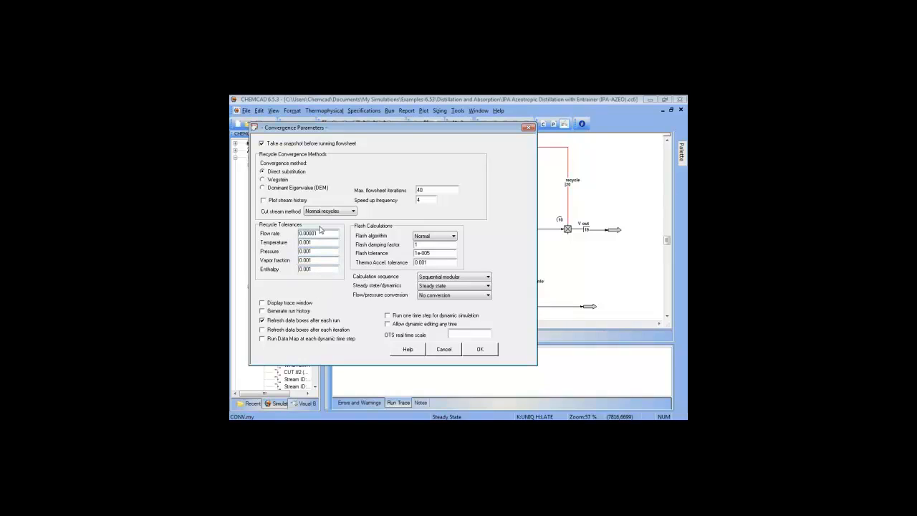
left_click(574, 300)
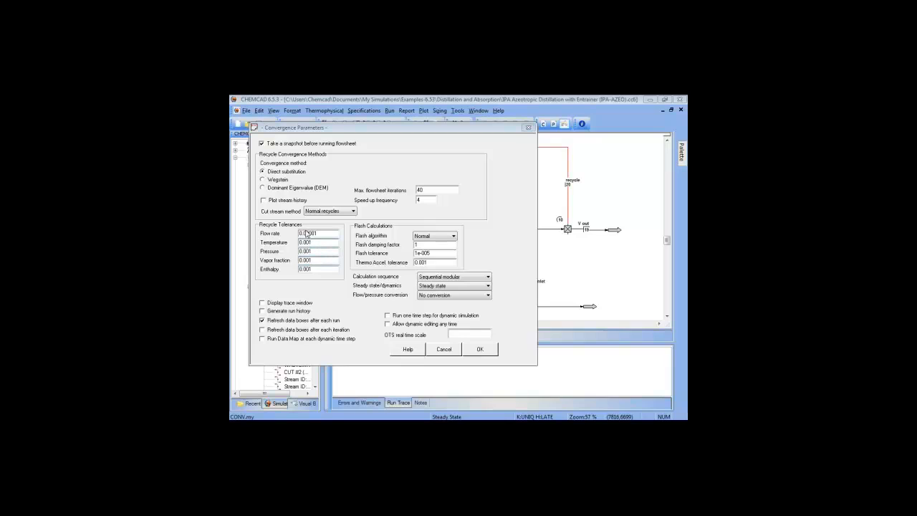
left_click(478, 350)
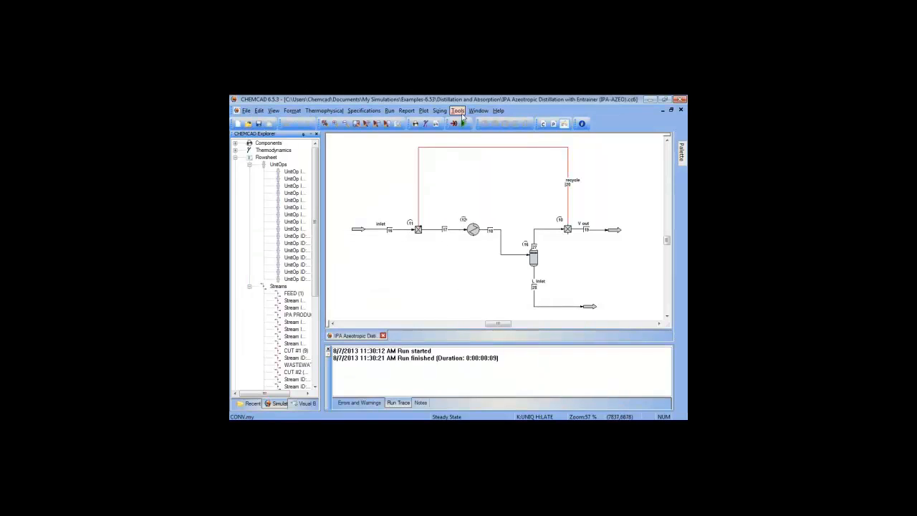
- Run the flowsheet simulation twice in succession with the tightened flow rate tolerance, dismissing the message after each run
left_click(465, 124)
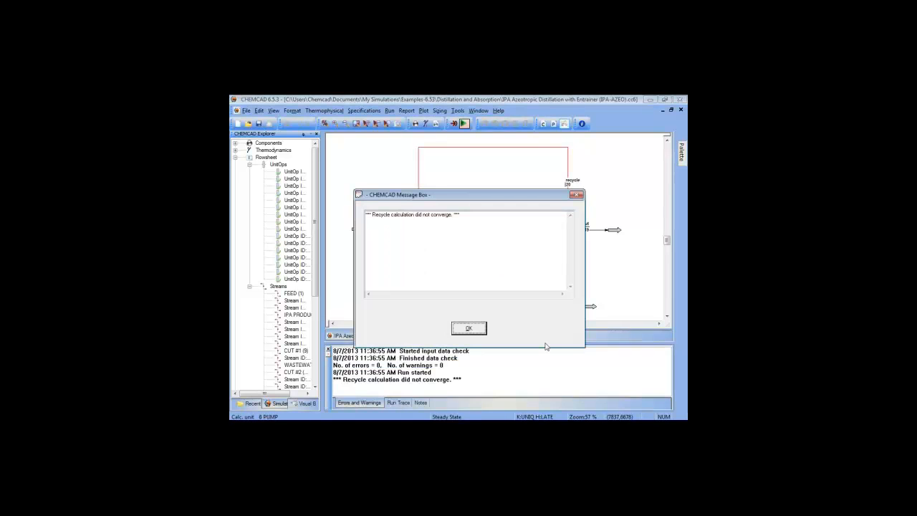
left_click(484, 329)
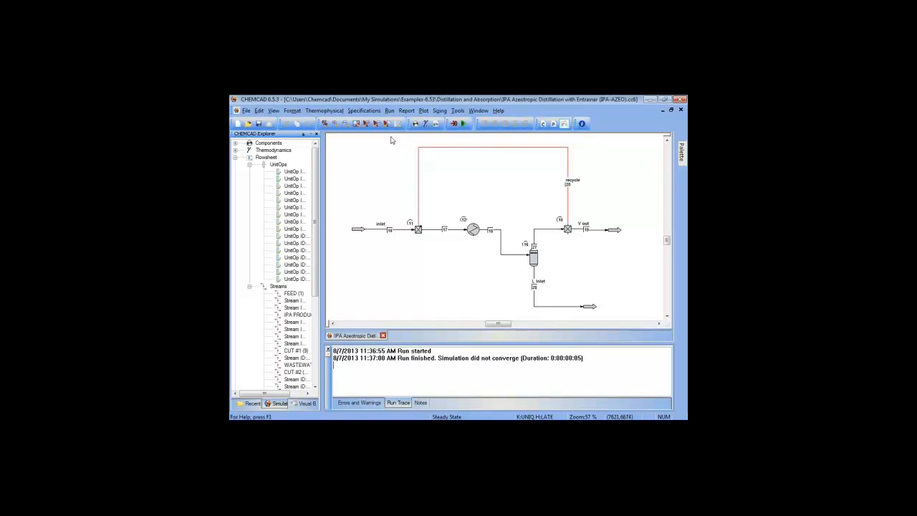
left_click(463, 123)
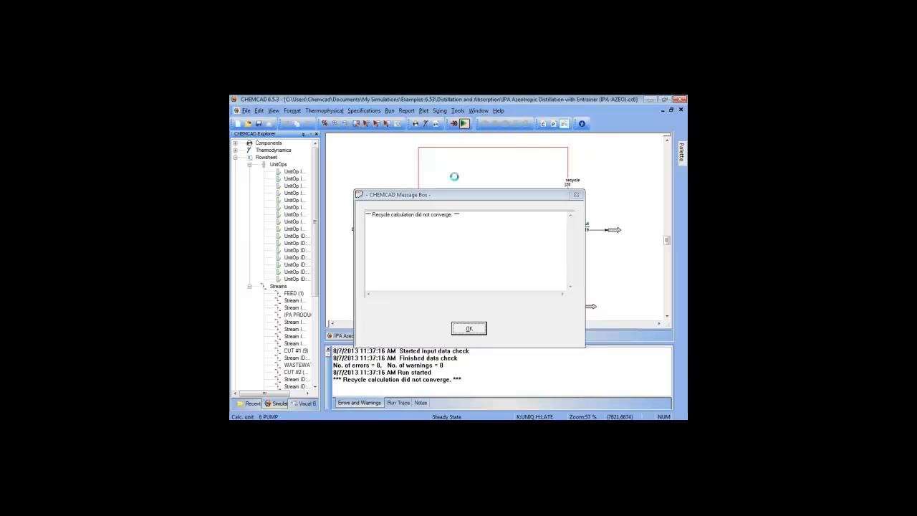
key("Return")
- Set the maximum flowsheet iterations to 400 in the convergence parameters and rerun the simulation
left_click(390, 111)
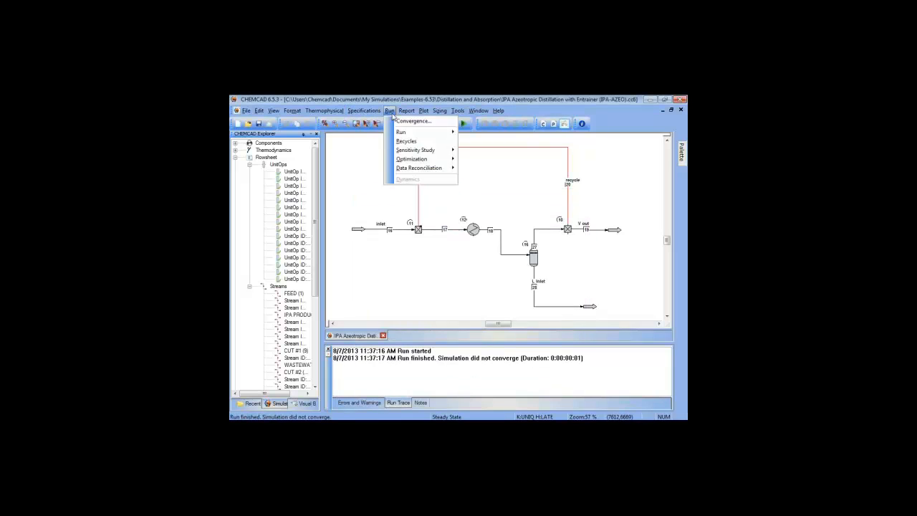
left_click(399, 122)
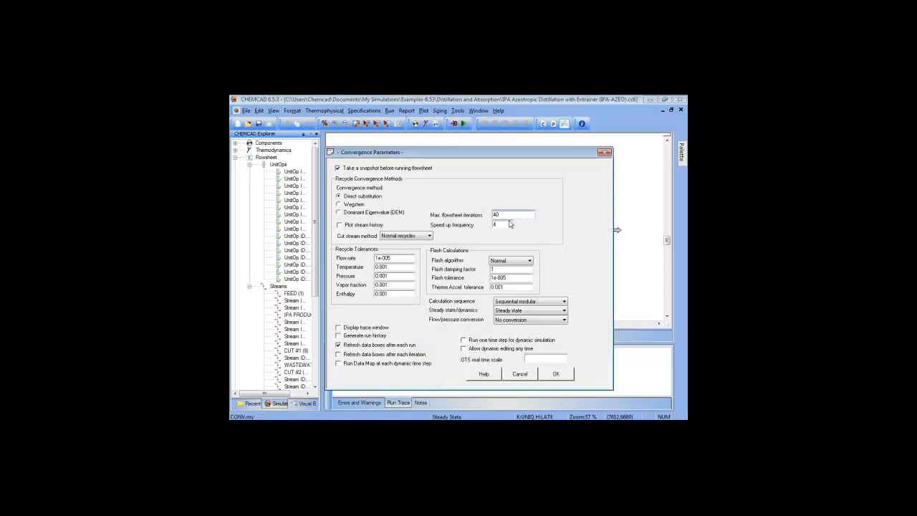
double_click(502, 214)
type("400")
left_click(546, 377)
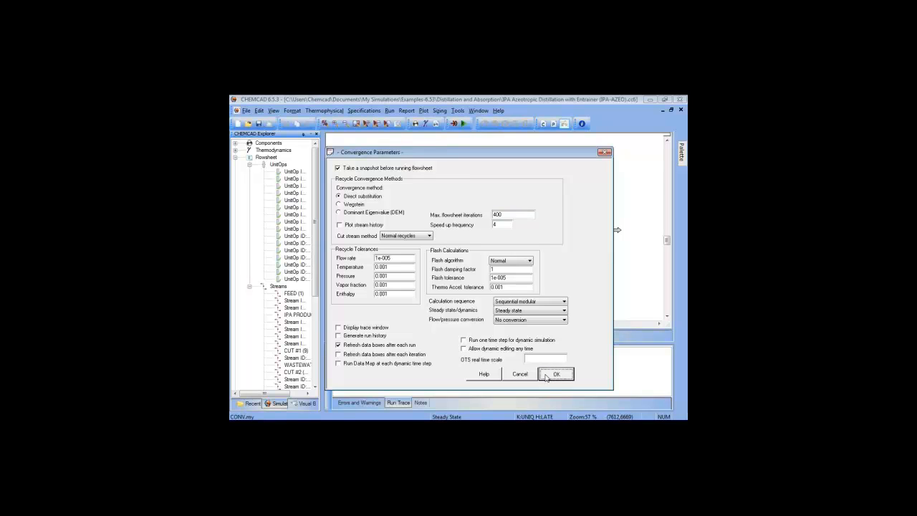
left_click(465, 124)
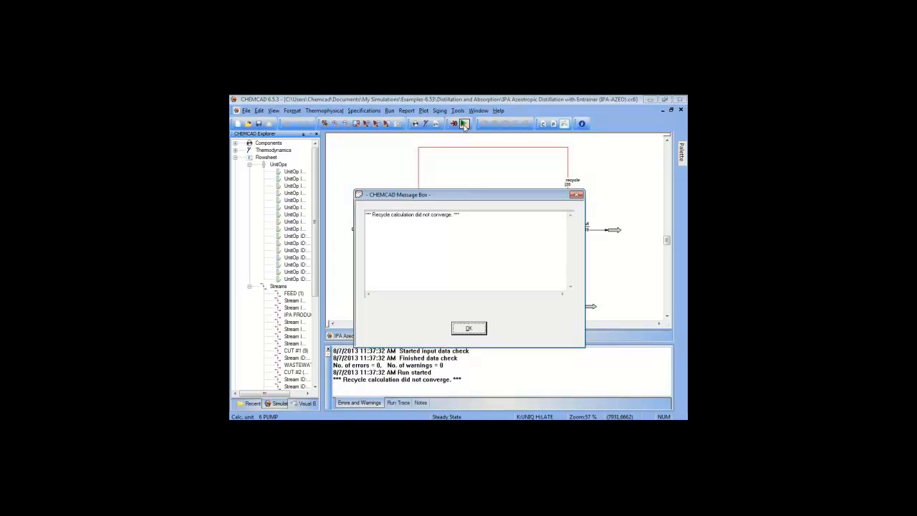
left_click(470, 327)
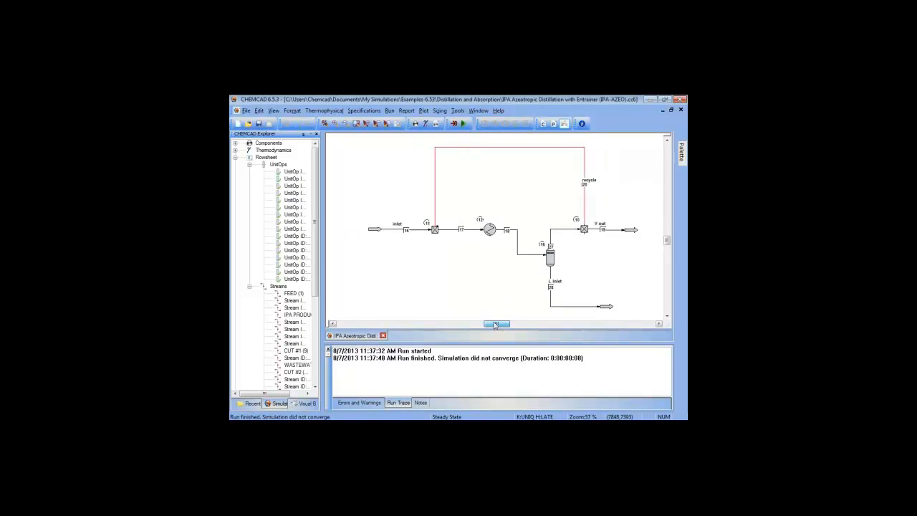
- Set the flow rate recycle tolerance to 1e-004 in the convergence parameters and rerun the simulation
left_click(389, 110)
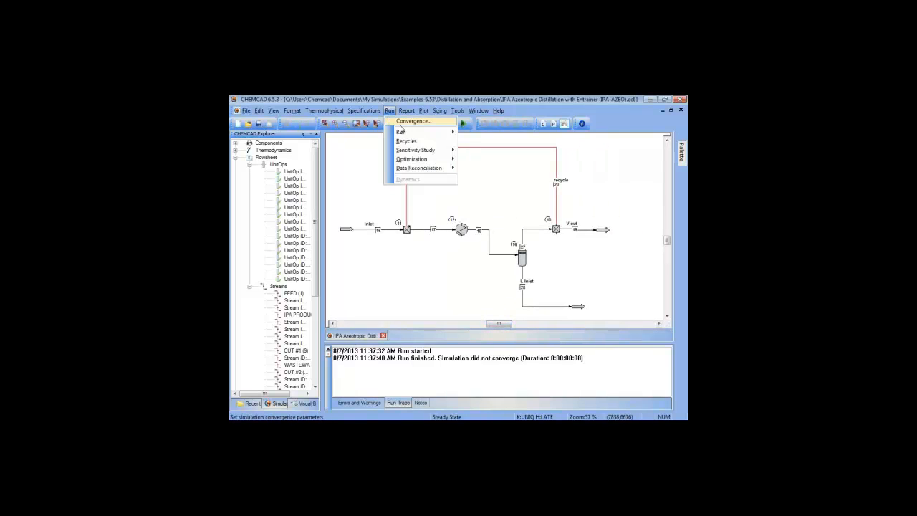
left_click(401, 123)
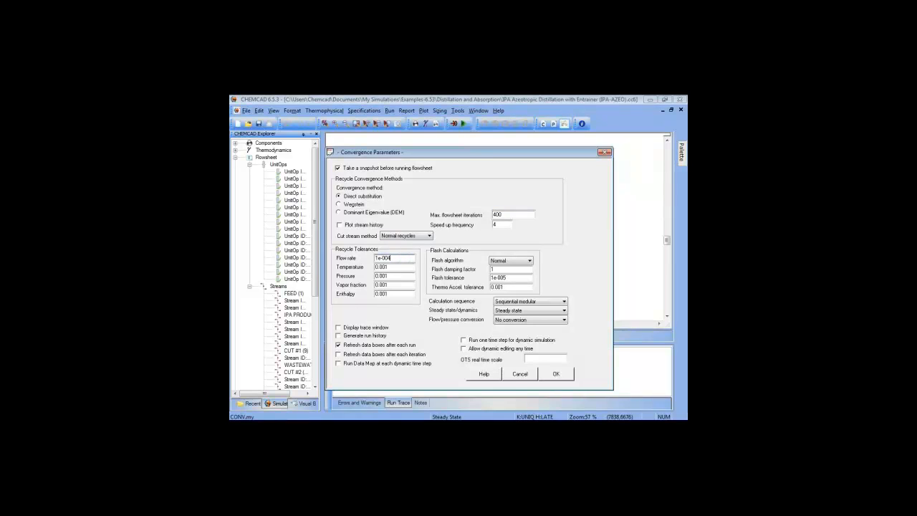
left_click(545, 377)
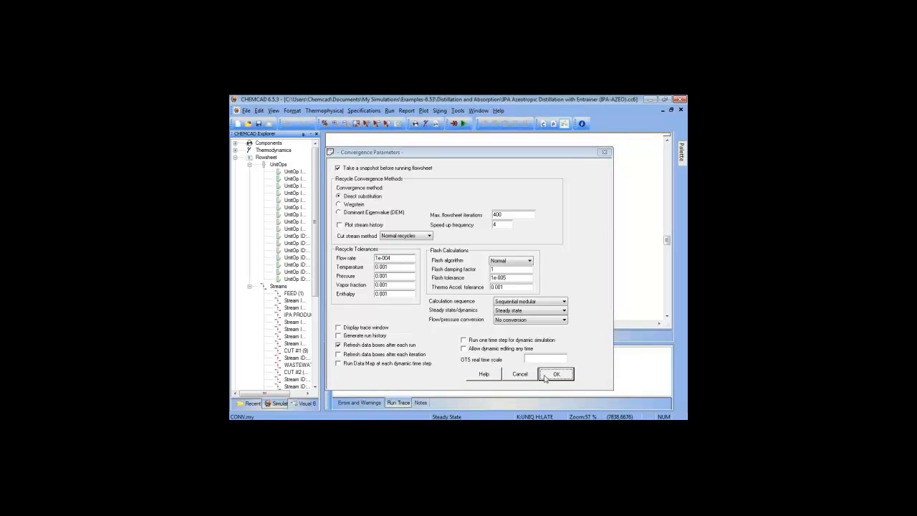
left_click(464, 124)
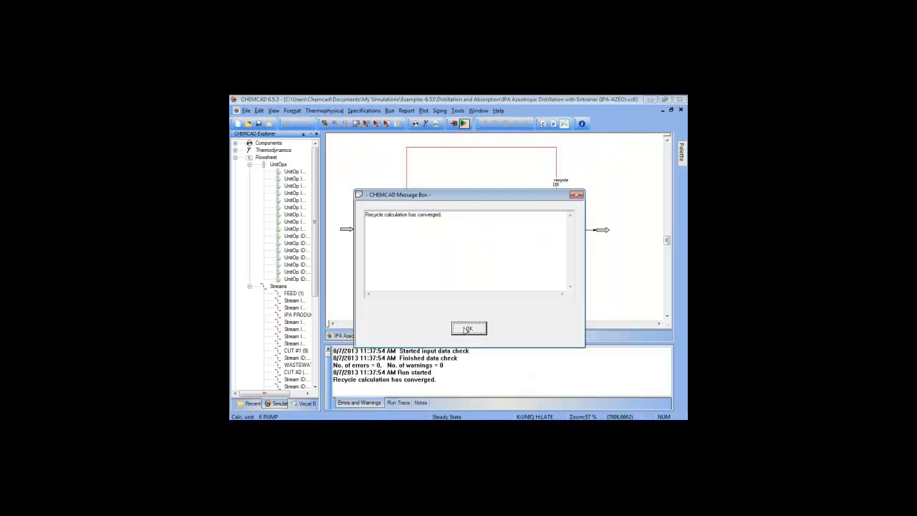
left_click(468, 329)
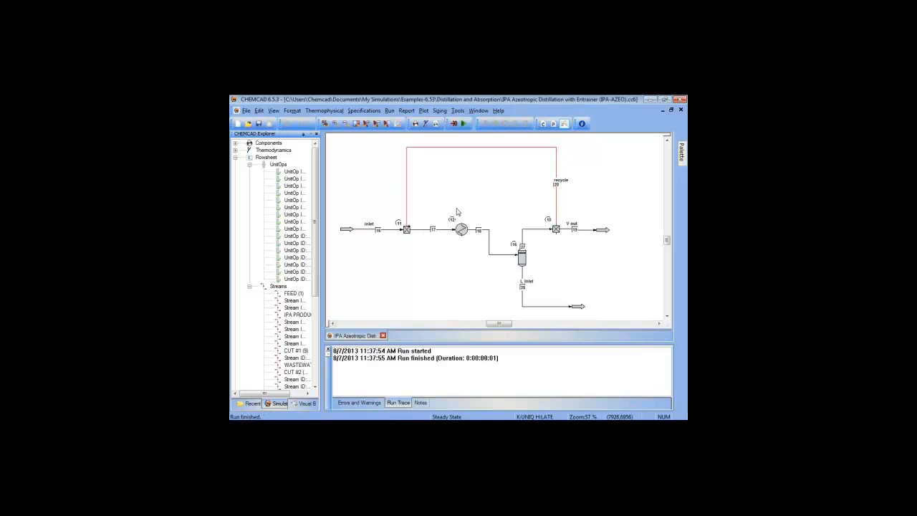
- Open streams 16 (inlet), 20 (recycle), 19 (V out) and 28 (L Inlet) together in the stream editor
left_click(389, 111)
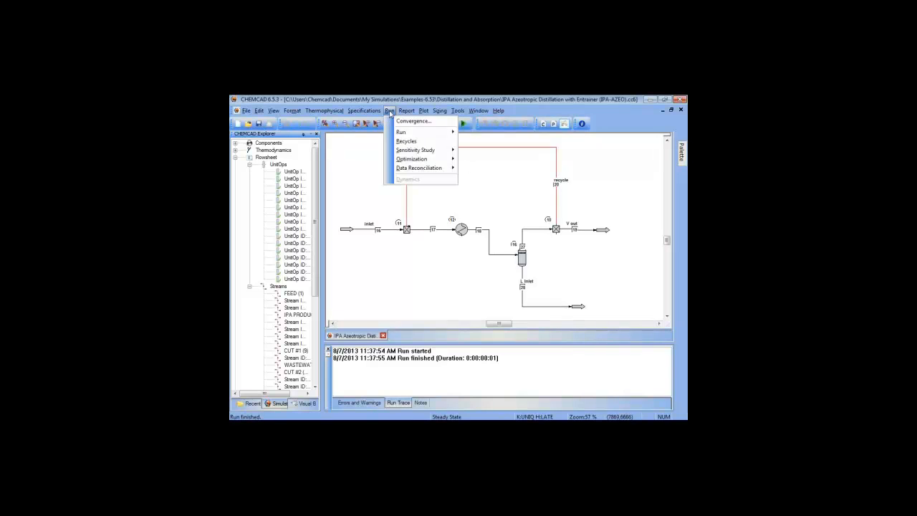
left_click(365, 121)
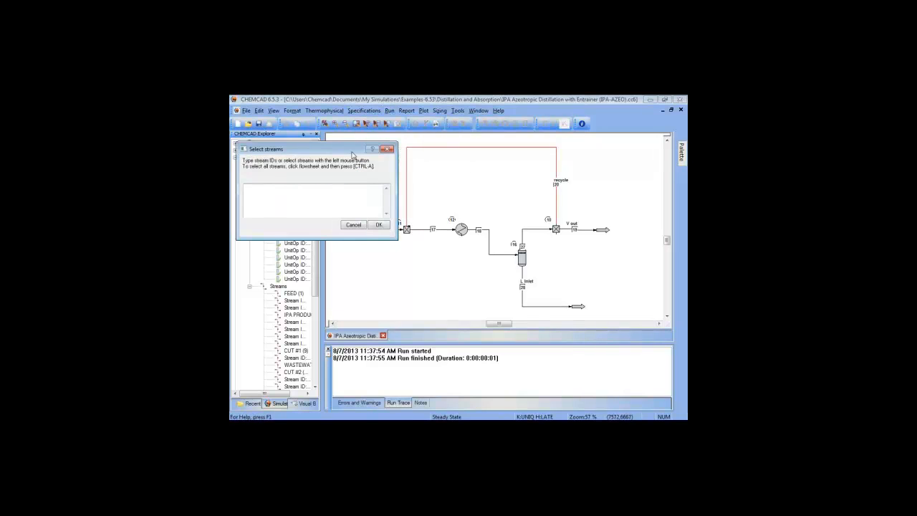
left_click_drag(352, 154, 355, 291)
left_click(390, 233)
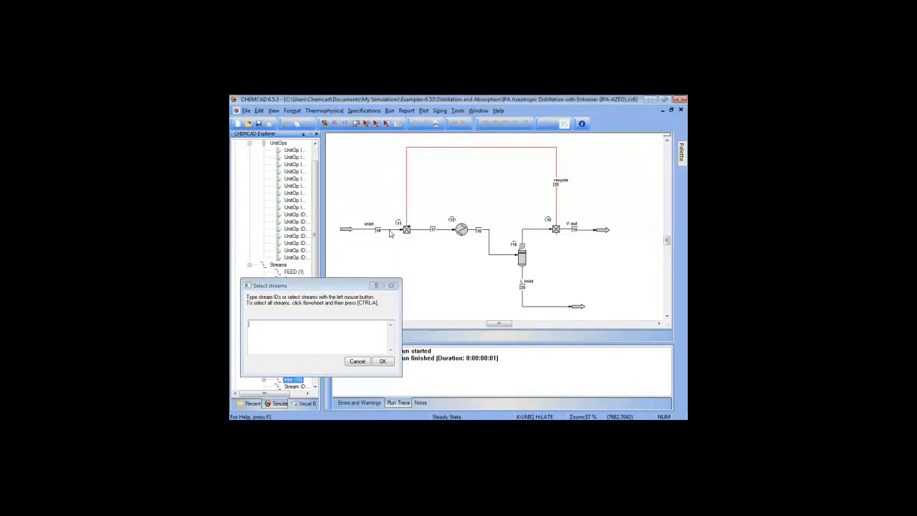
left_click(557, 152)
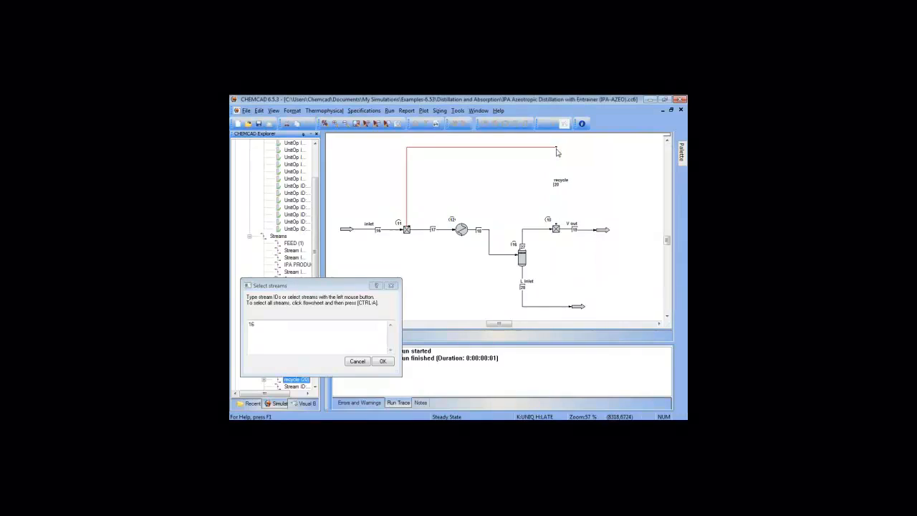
left_click(585, 230)
left_click(523, 307)
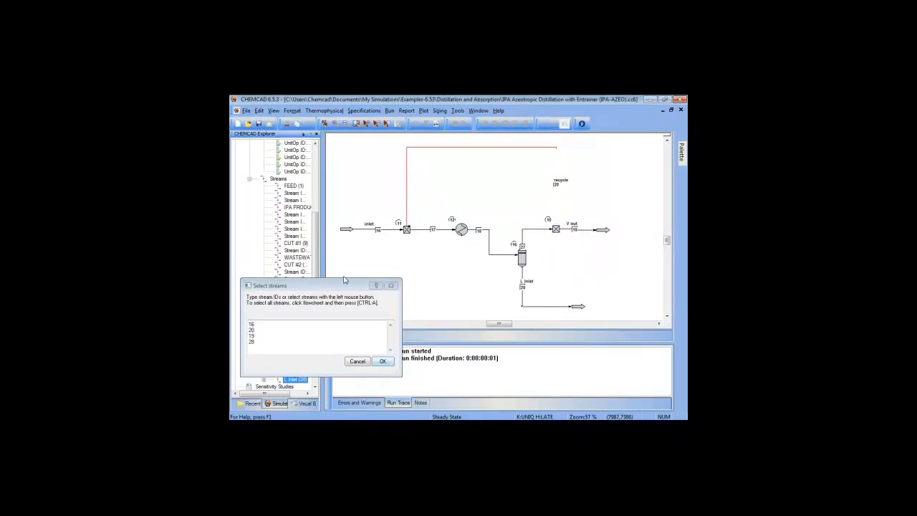
left_click_drag(357, 289, 414, 300)
left_click(439, 373)
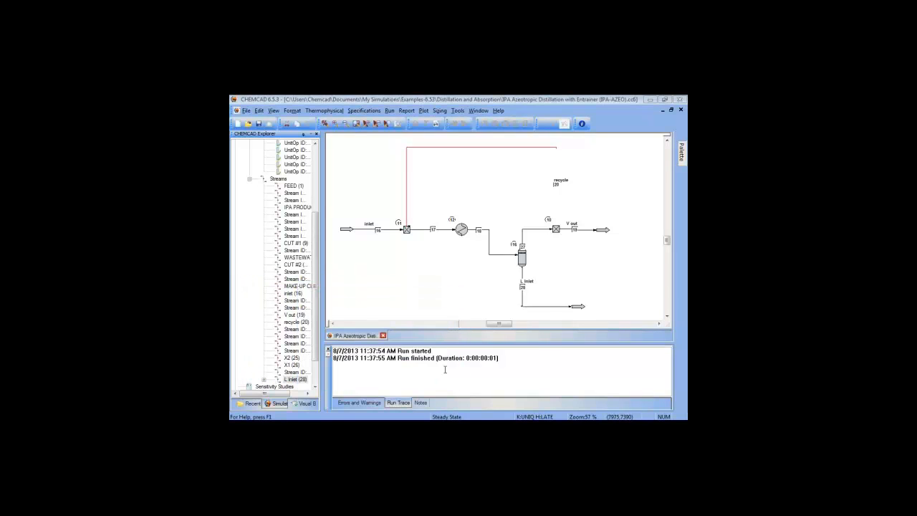
- Check the nitrogen flow rates of the V out and L Inlet streams against the inlet, then close the stream data without changes
left_click_drag(426, 201, 457, 256)
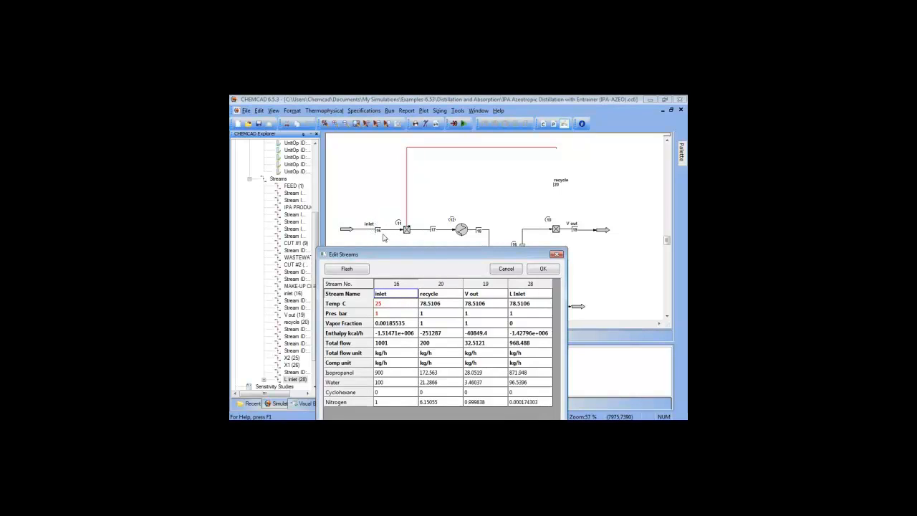
left_click_drag(462, 253, 425, 218)
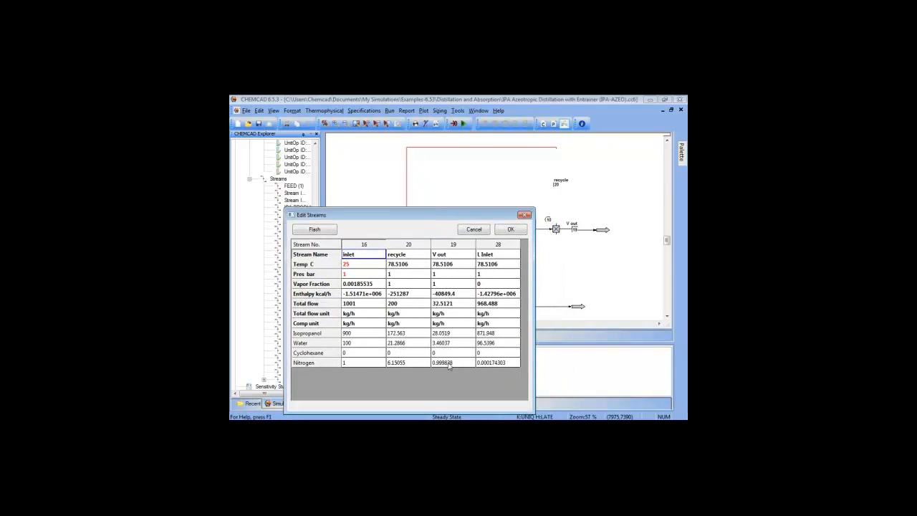
left_click_drag(445, 363, 488, 362)
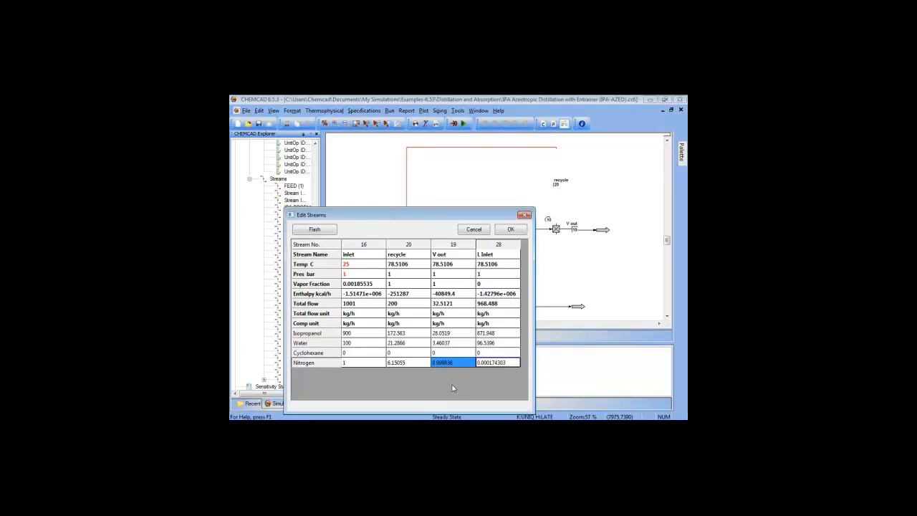
left_click(445, 364)
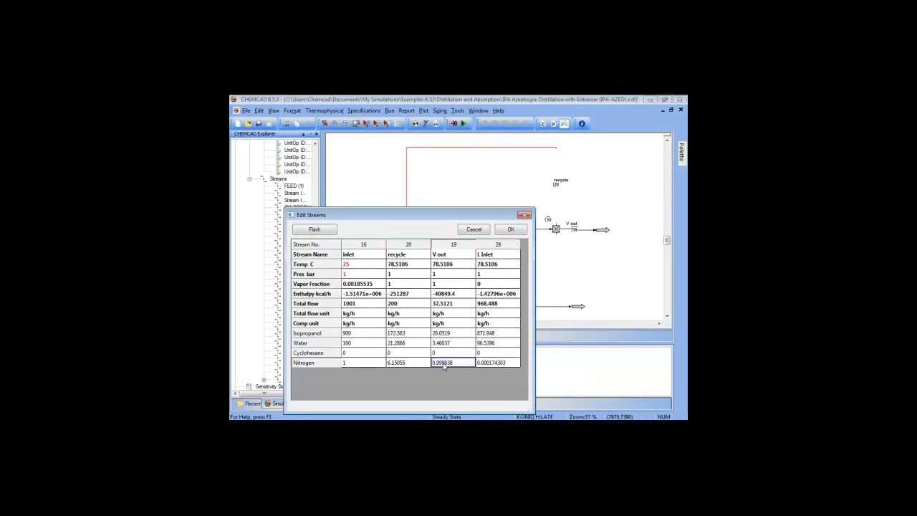
left_click(490, 366)
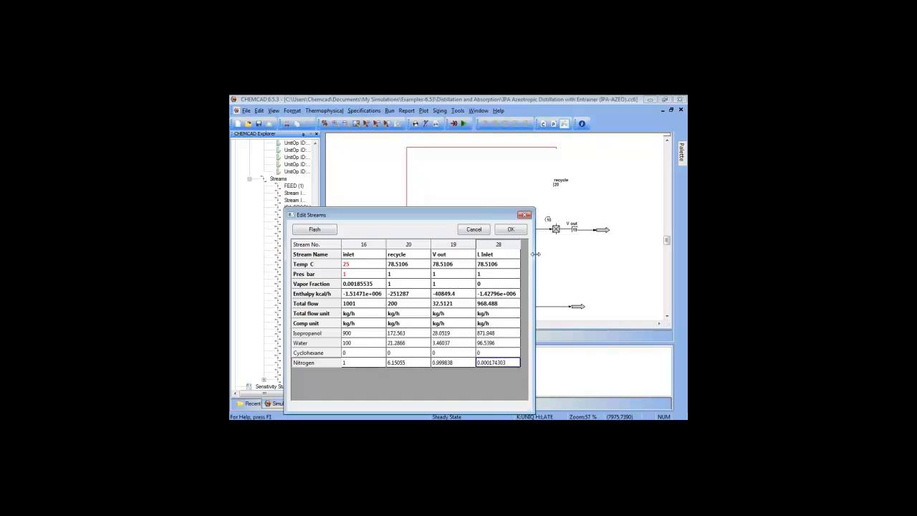
left_click(480, 231)
- Set the flow rate recycle tolerance to 0.1 in the convergence parameters, read the full message and continue with that value
left_click(389, 110)
left_click(399, 123)
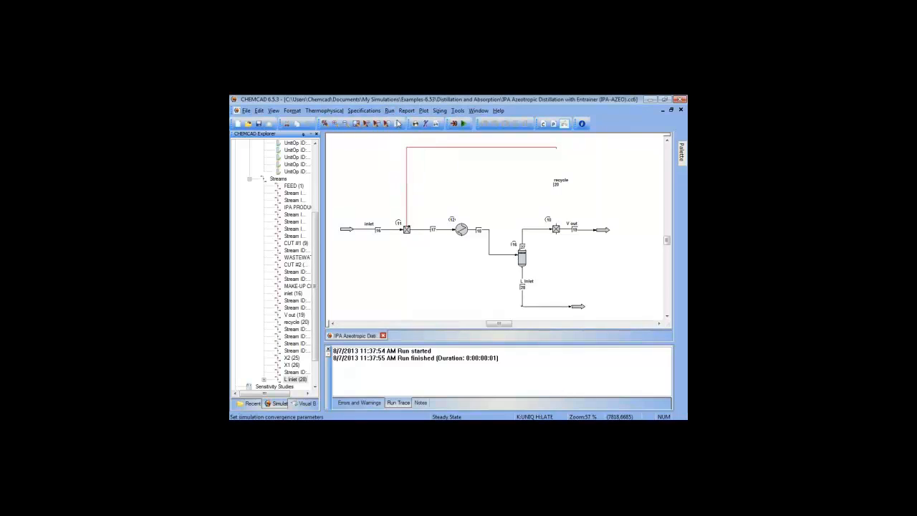
left_click(398, 124)
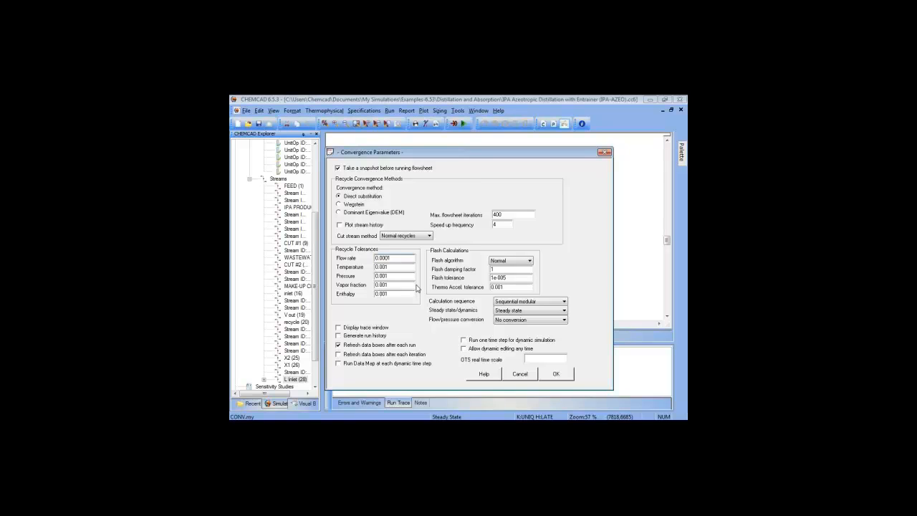
key("BackSpace")
key("BackSpace")
key("BackSpace")
left_click_drag(460, 152, 392, 110)
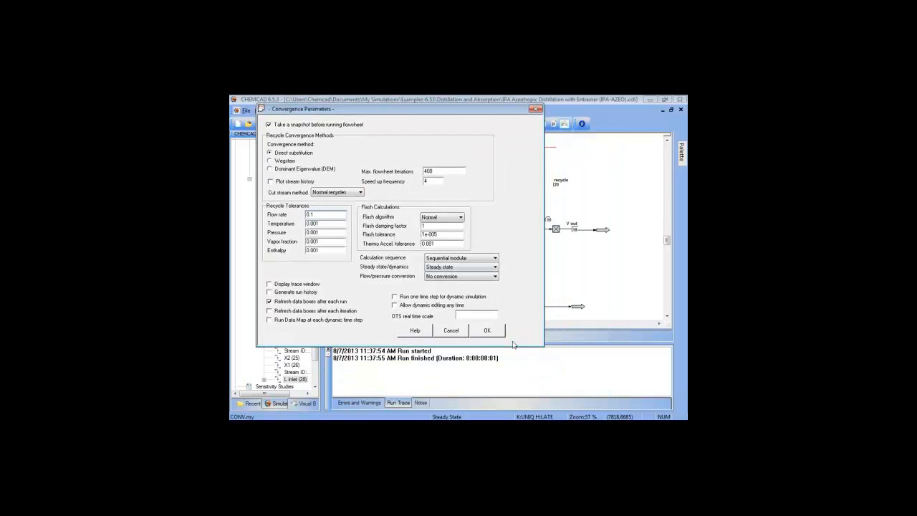
left_click(492, 331)
left_click(487, 331)
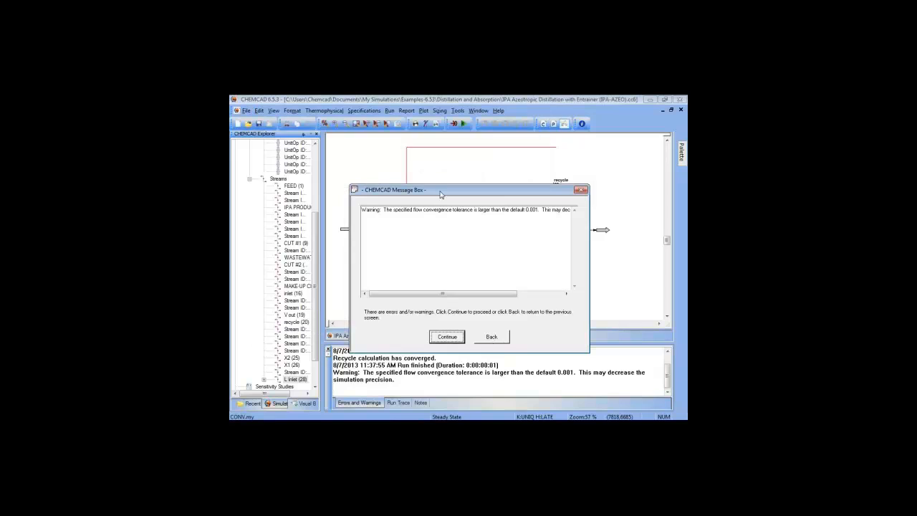
left_click_drag(440, 194, 385, 178)
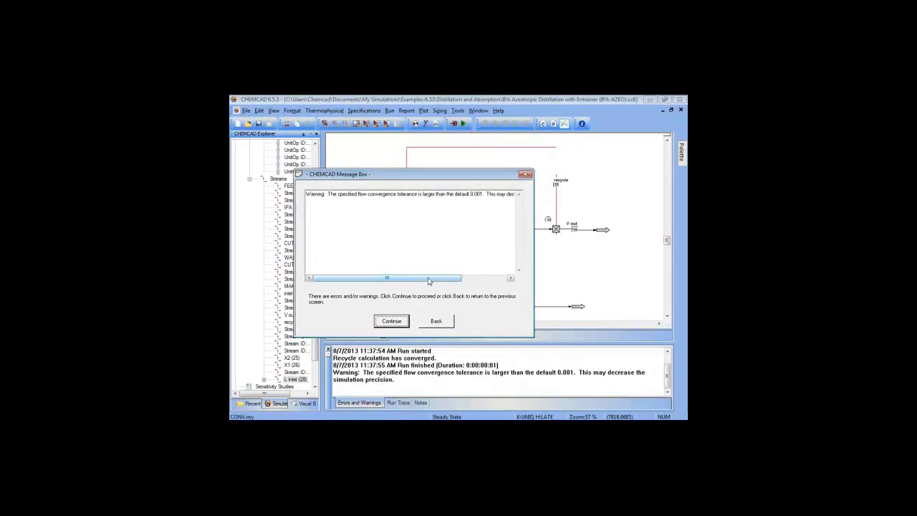
left_click_drag(429, 281, 488, 280)
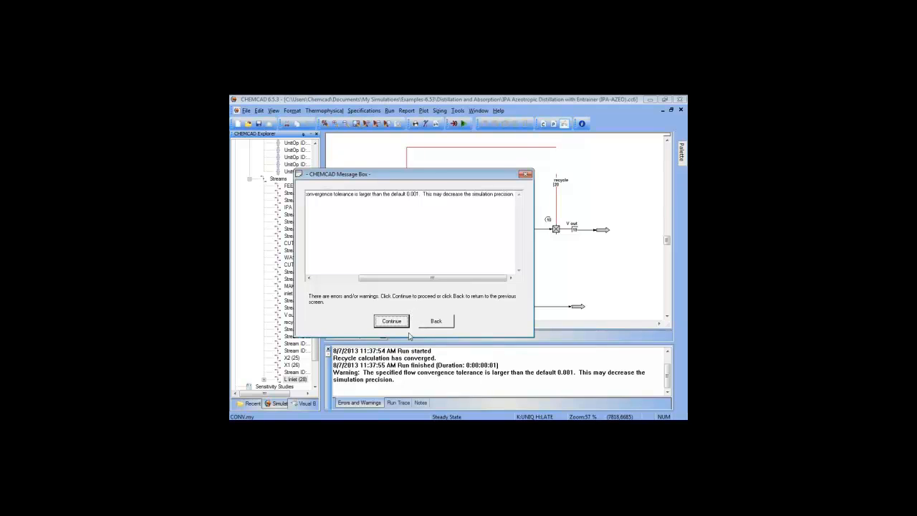
left_click(404, 325)
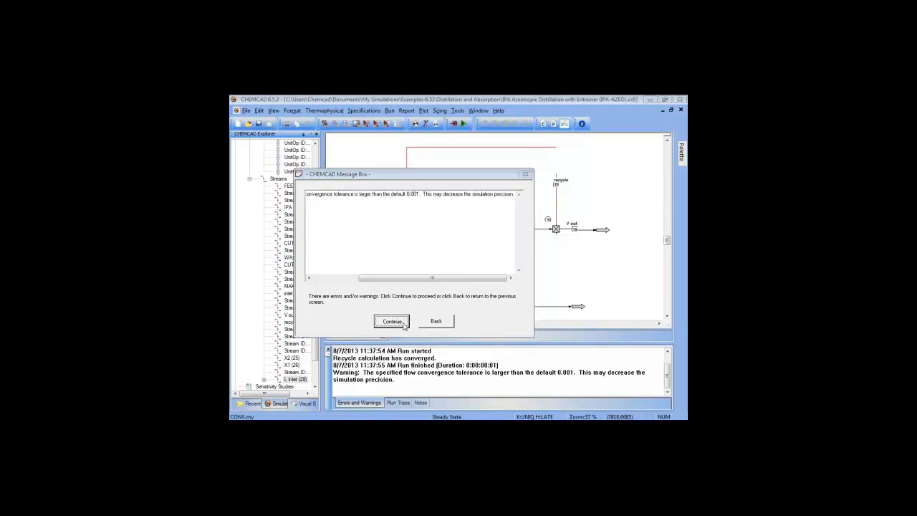
- Set the flow rate recycle tolerance to 0.001 in the convergence parameters
left_click(364, 110)
mouse_move(389, 110)
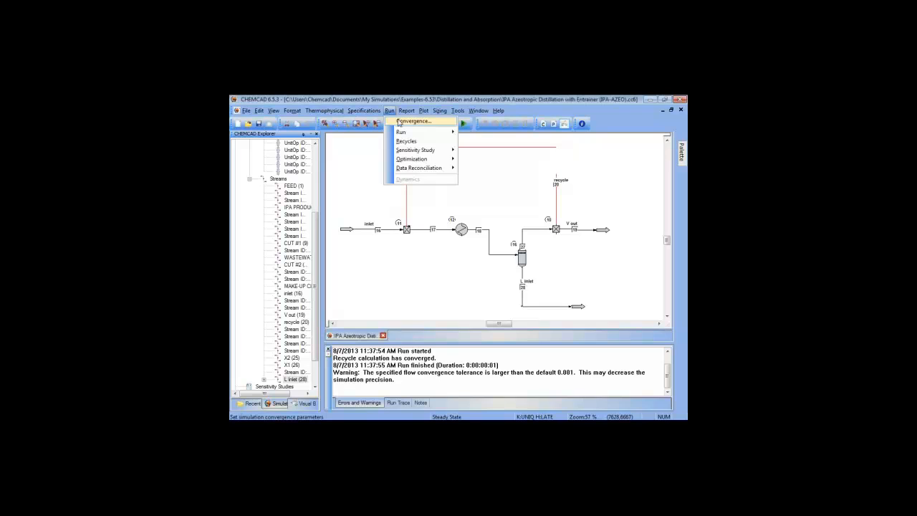
left_click(412, 121)
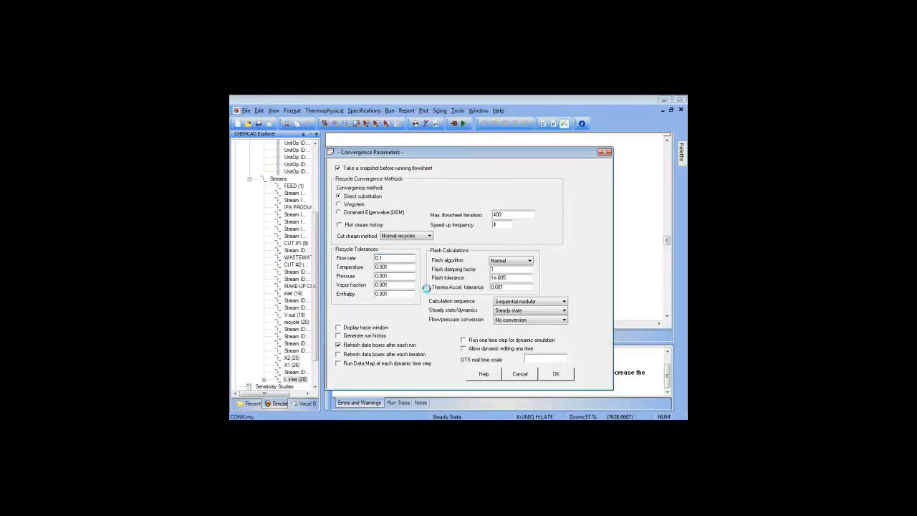
type("00")
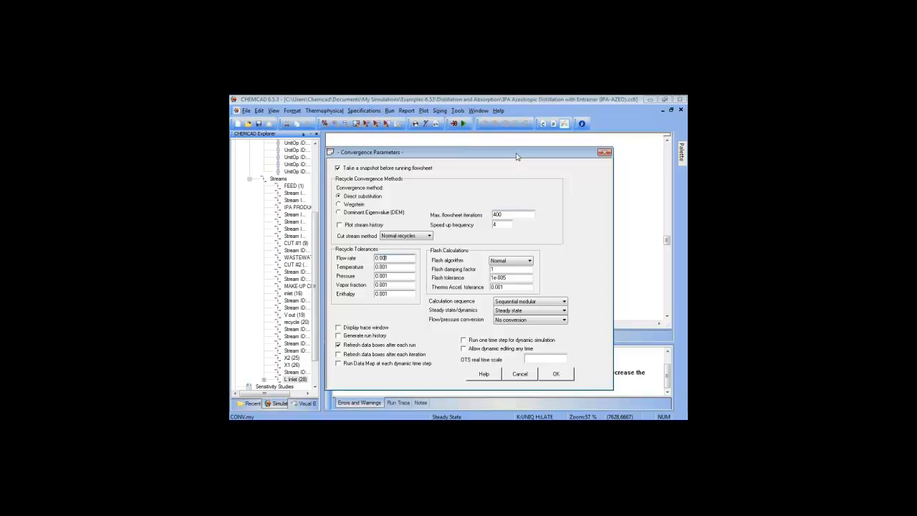
- Change the cut stream method to Smart cut in the convergence parameters
left_click_drag(517, 156, 432, 130)
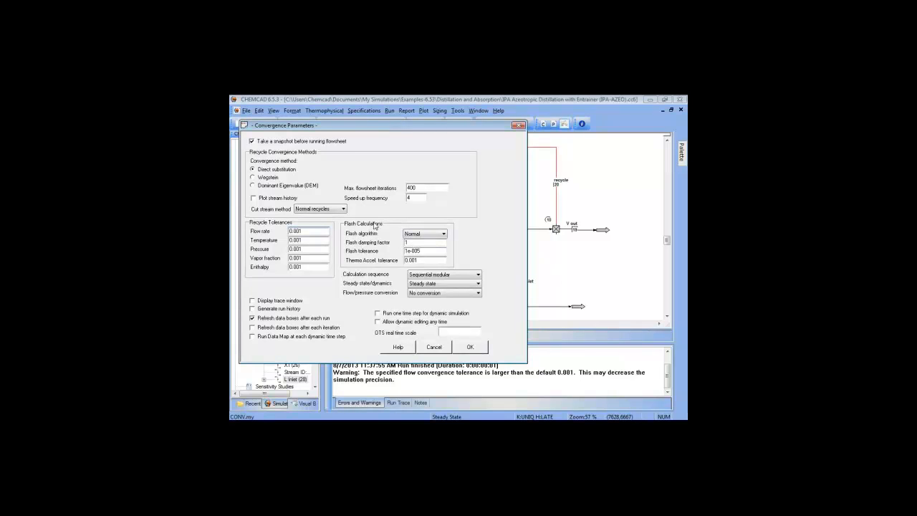
left_click(326, 209)
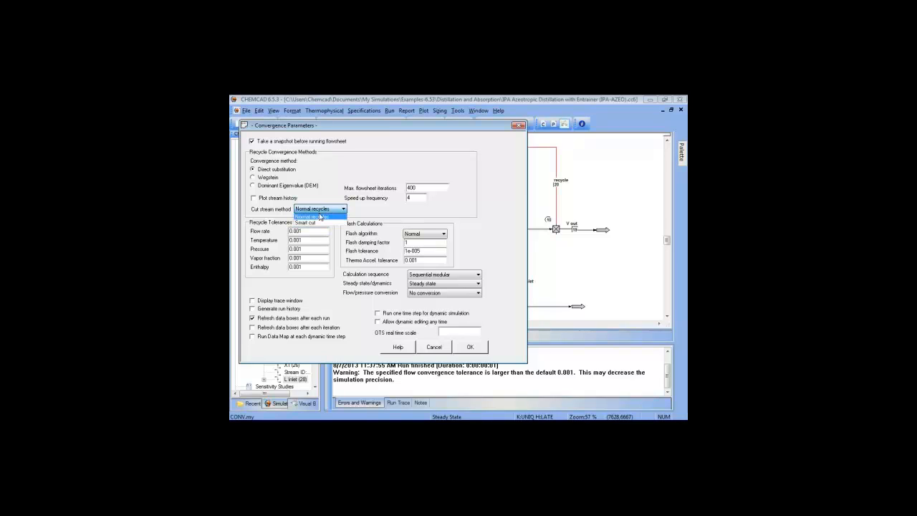
left_click(315, 222)
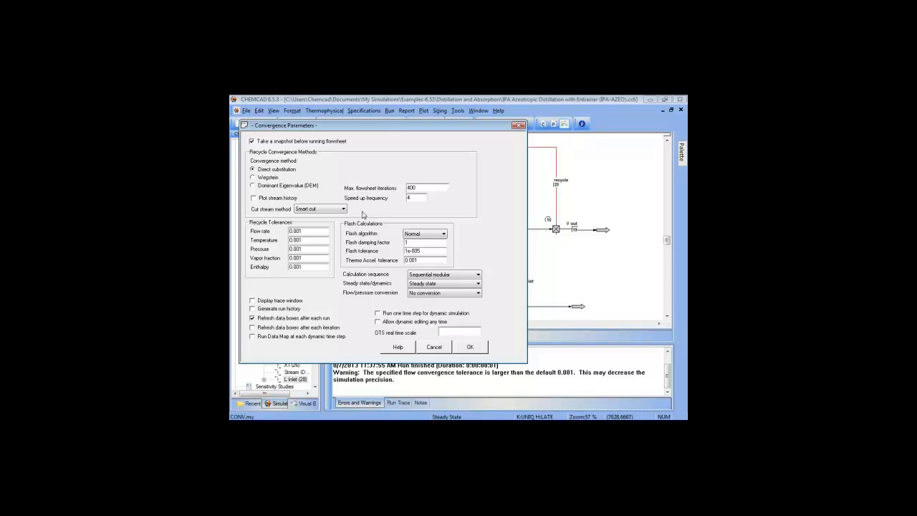
- Set the calculation sequence to Simultaneous modular and accept the convergence parameters
left_click(475, 275)
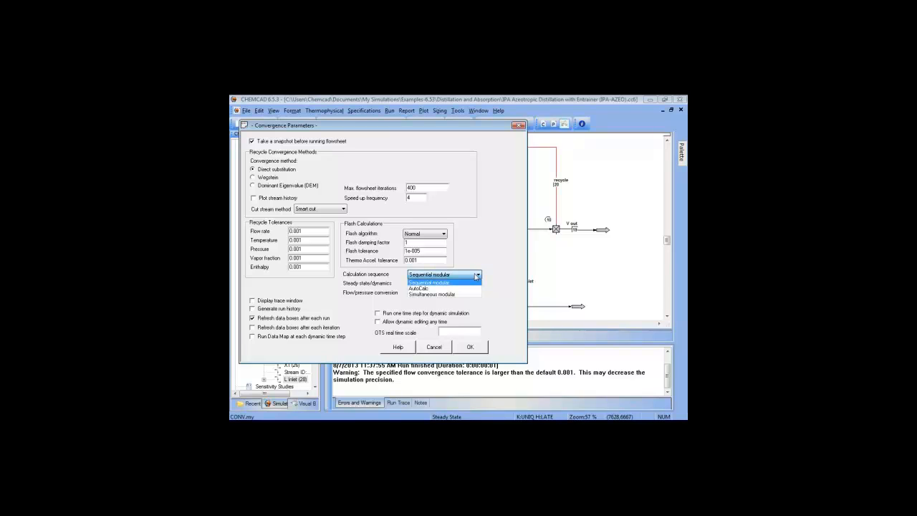
left_click(429, 282)
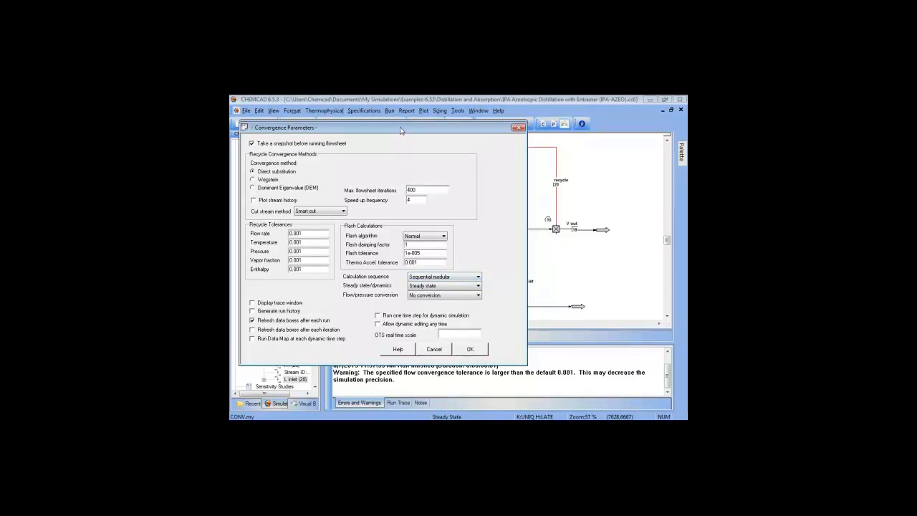
left_click_drag(401, 127, 414, 266)
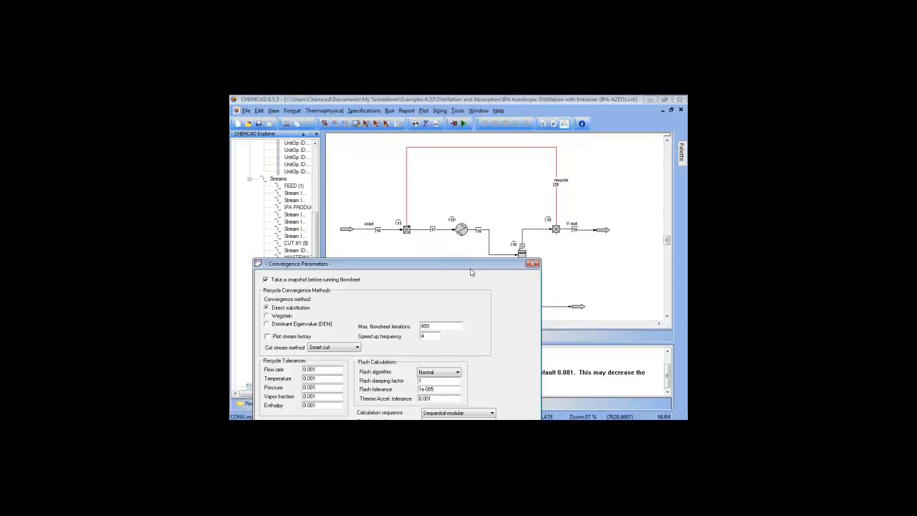
left_click_drag(471, 268, 452, 245)
left_click(468, 388)
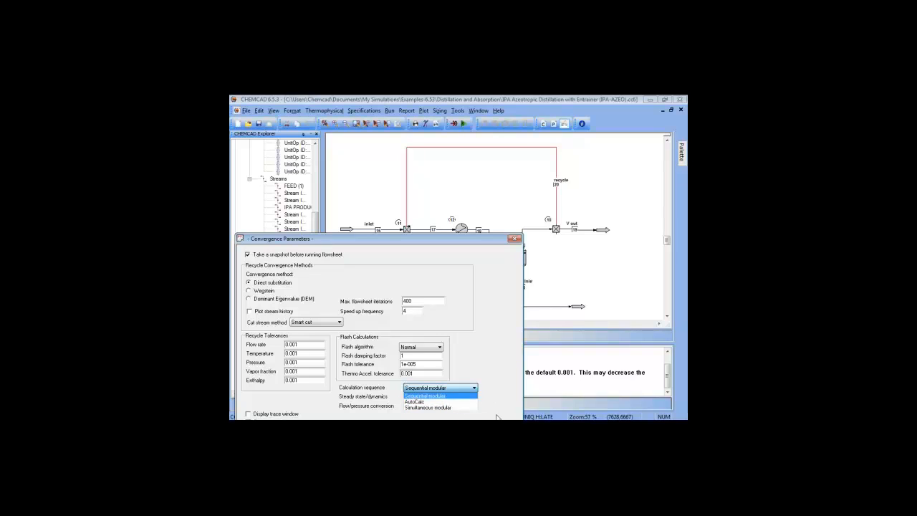
left_click(457, 408)
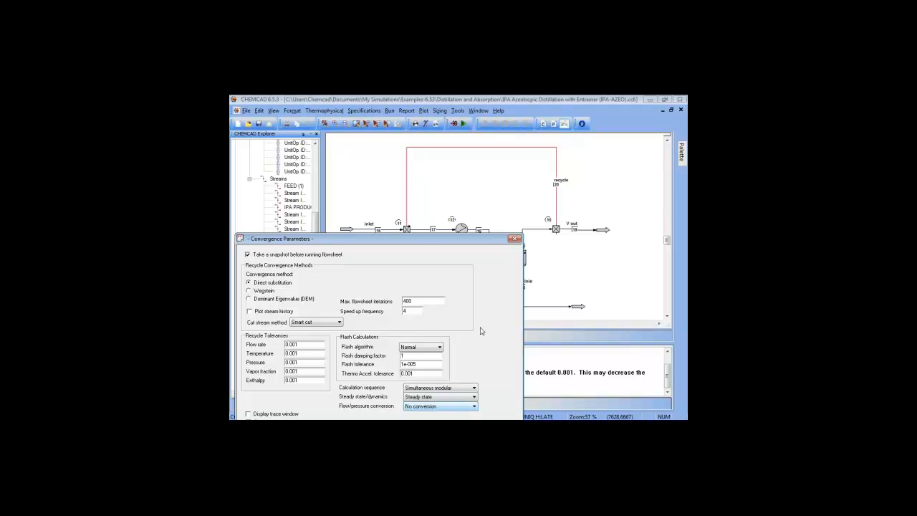
left_click_drag(412, 241, 488, 260)
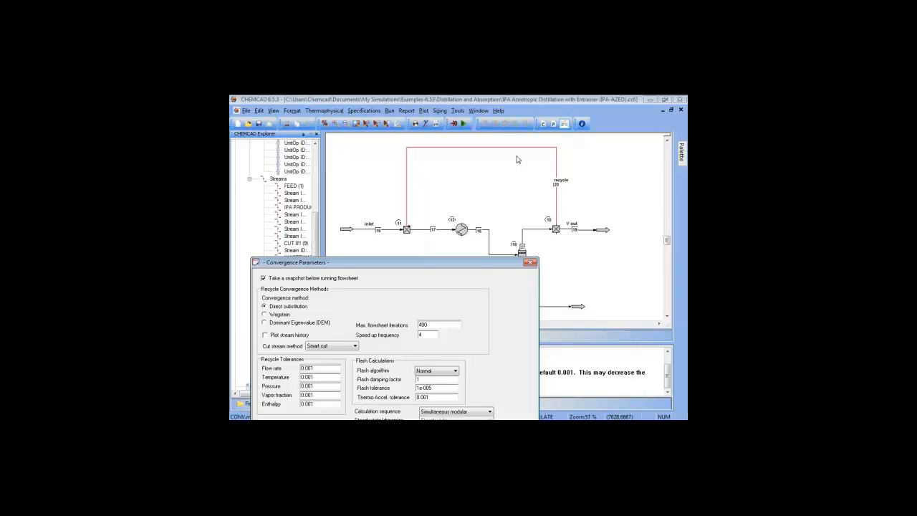
left_click_drag(457, 262, 465, 147)
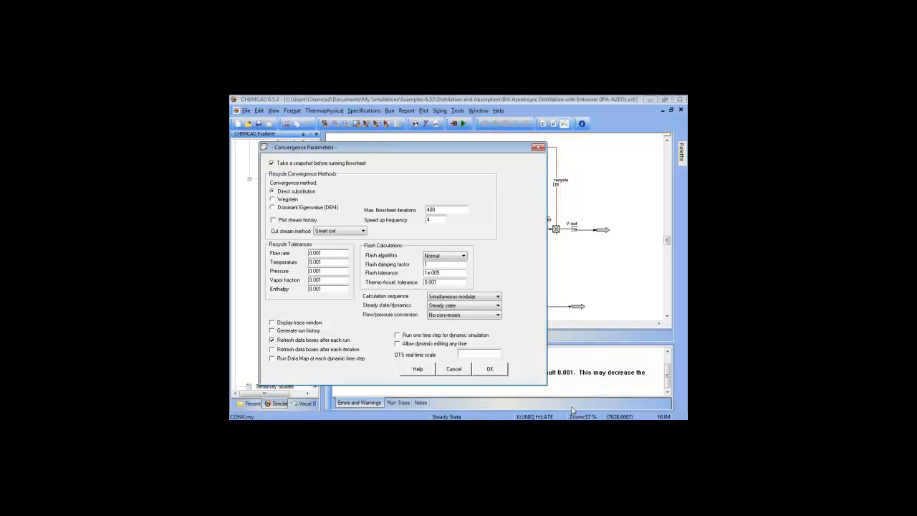
left_click(491, 368)
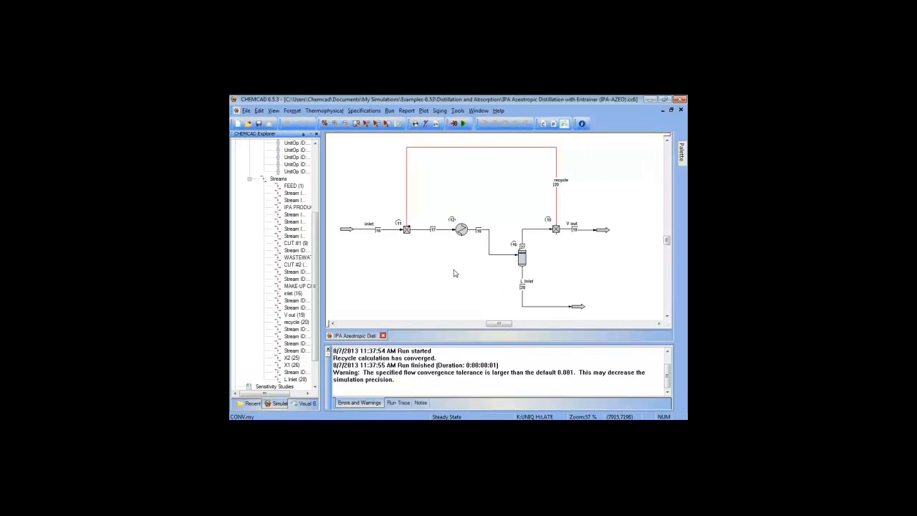
- Move the inlet feed arrow away from the mixer to make room for a unit on the inlet stream
scroll(438, 256, "down", 2)
left_click_drag(438, 256, 468, 240)
left_click_drag(402, 225, 366, 227)
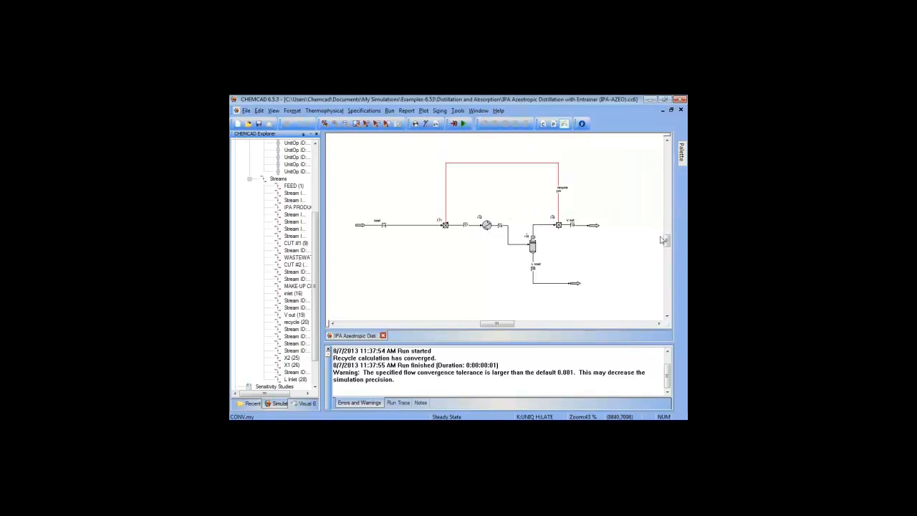
- Insert a Heat Exchanger #5 unit into the inlet stream between the feed arrow and the mixer
right_click(404, 227)
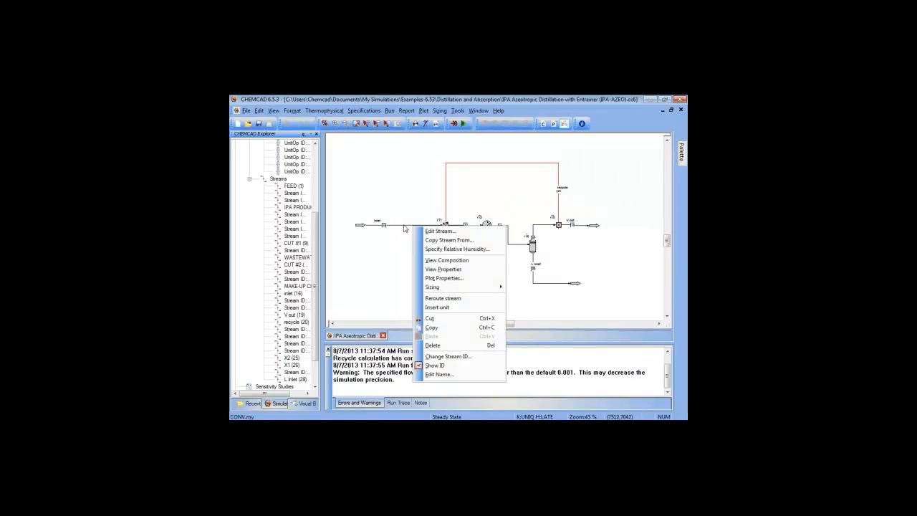
right_click(406, 228)
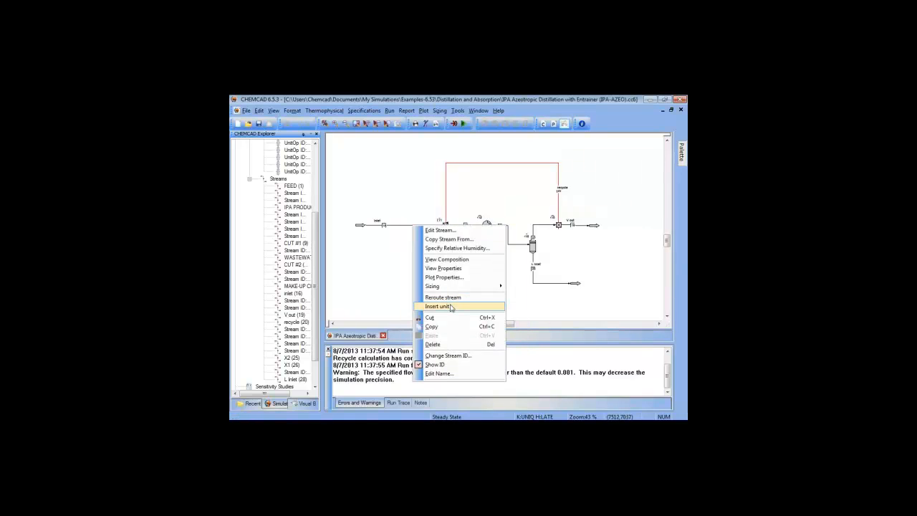
left_click(451, 307)
left_click(501, 281)
mouse_move(681, 165)
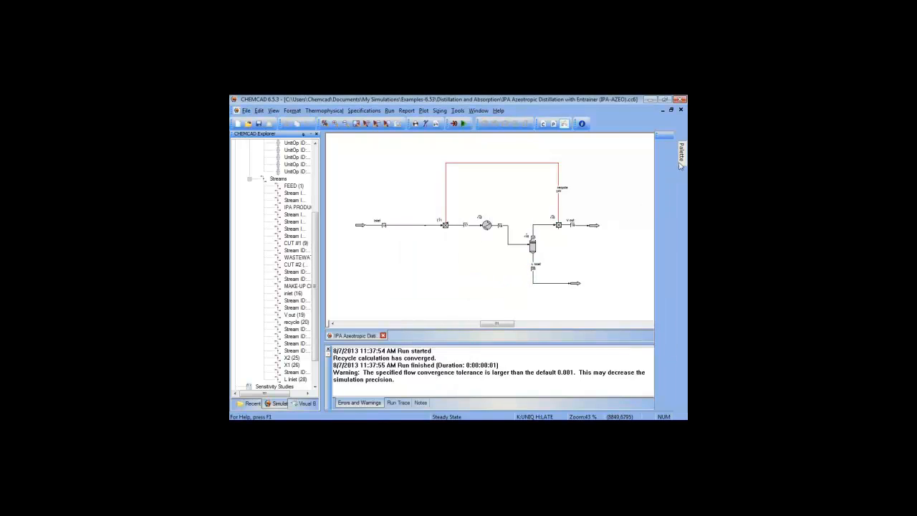
left_click_drag(668, 197, 669, 248)
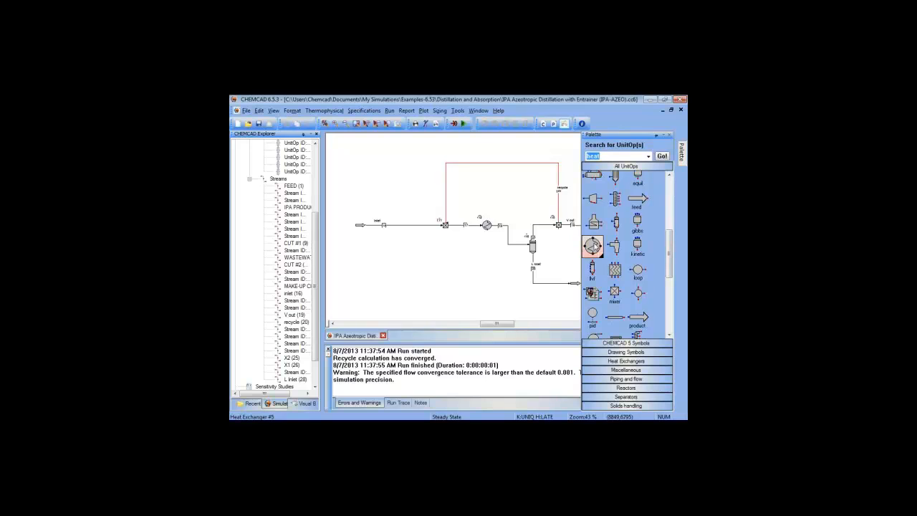
left_click_drag(593, 245, 403, 222)
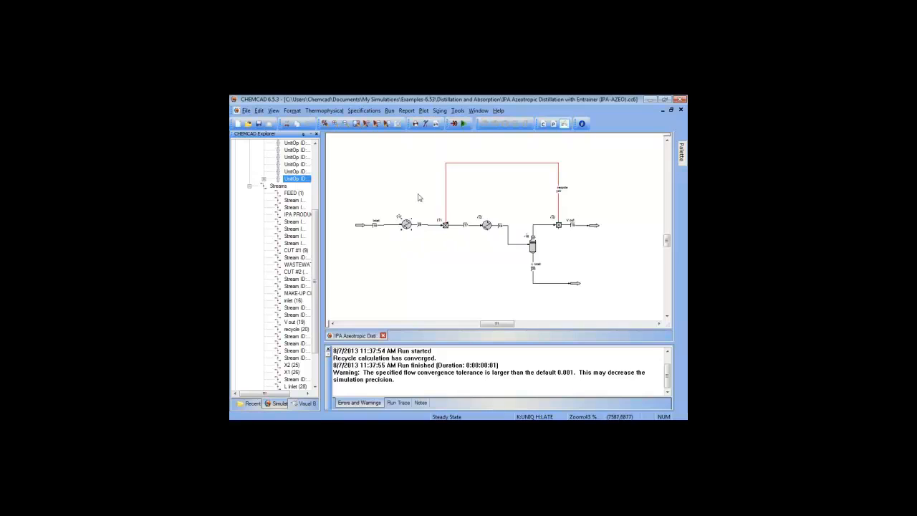
- Detach the V out stream from its product arrow and reroute it over the recycle loop into the new heat exchanger's upper inlet
left_click_drag(596, 228, 629, 227)
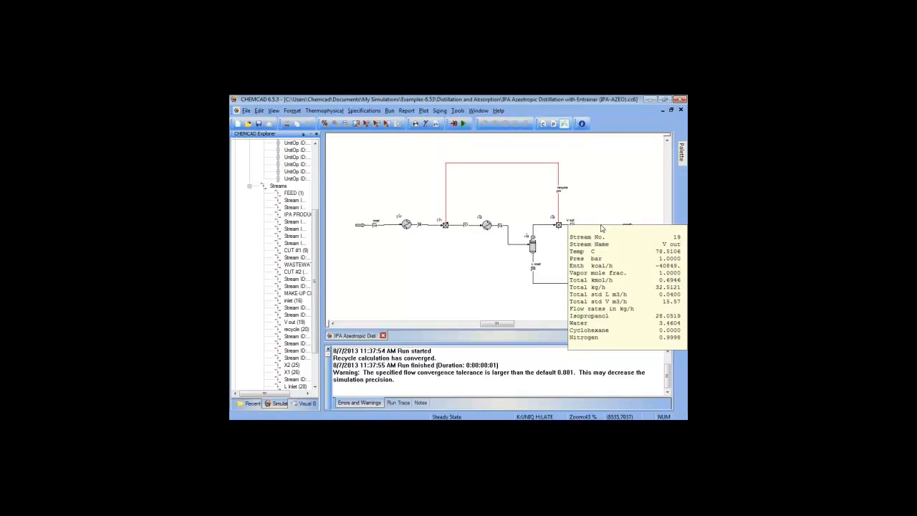
right_click(600, 227)
left_click(624, 296)
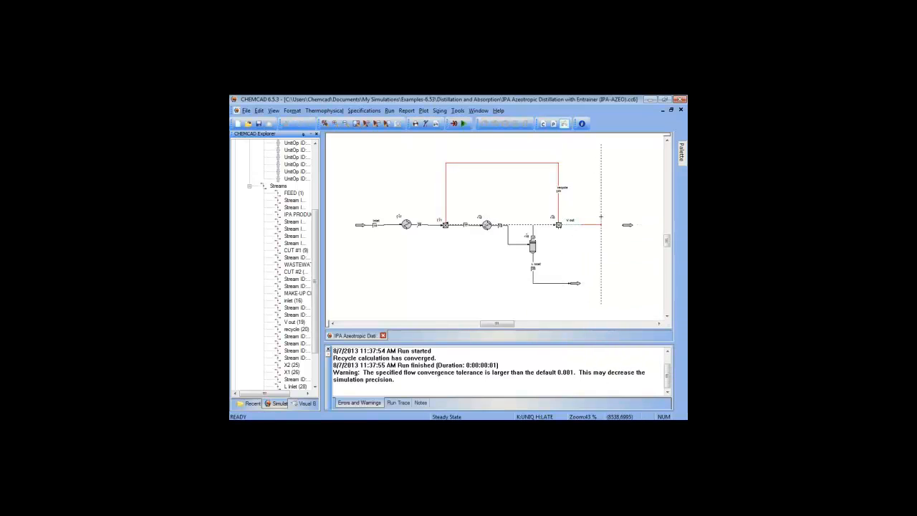
left_click(580, 142)
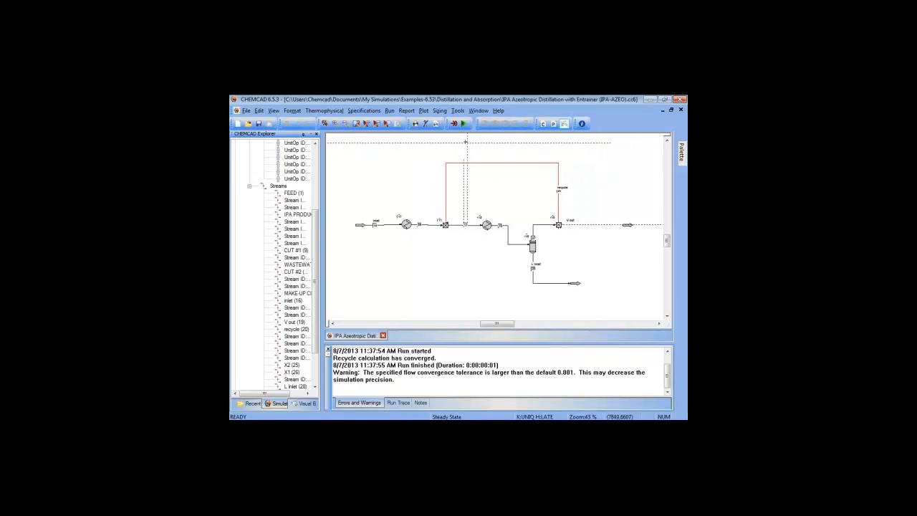
left_click(364, 166)
left_click(406, 223)
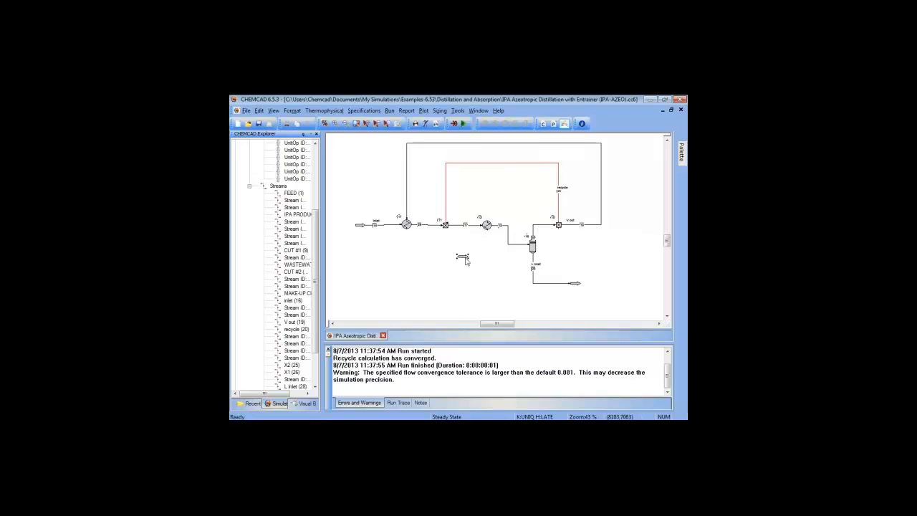
- Place the free product arrow below the new heat exchanger, connect a stream from the exchanger's lower outlet to it, and save the file
left_click(422, 268)
mouse_move(683, 161)
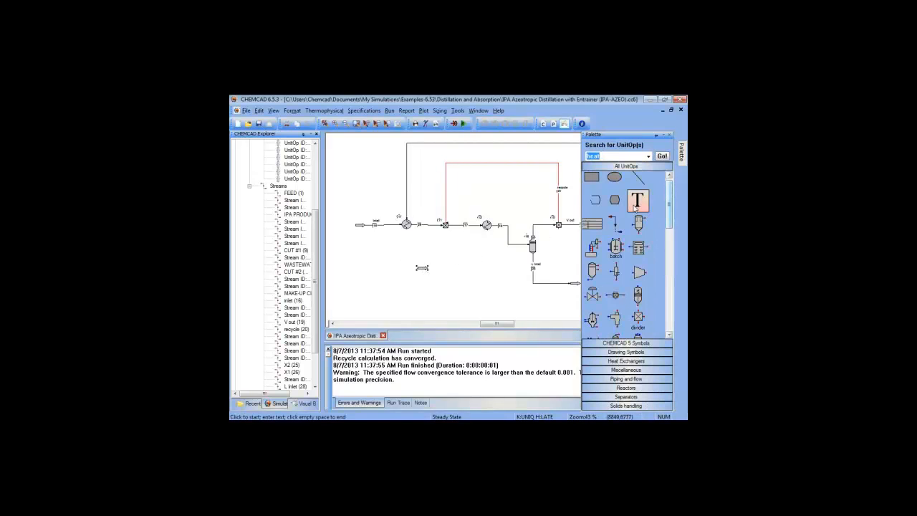
left_click(615, 224)
left_click(407, 230)
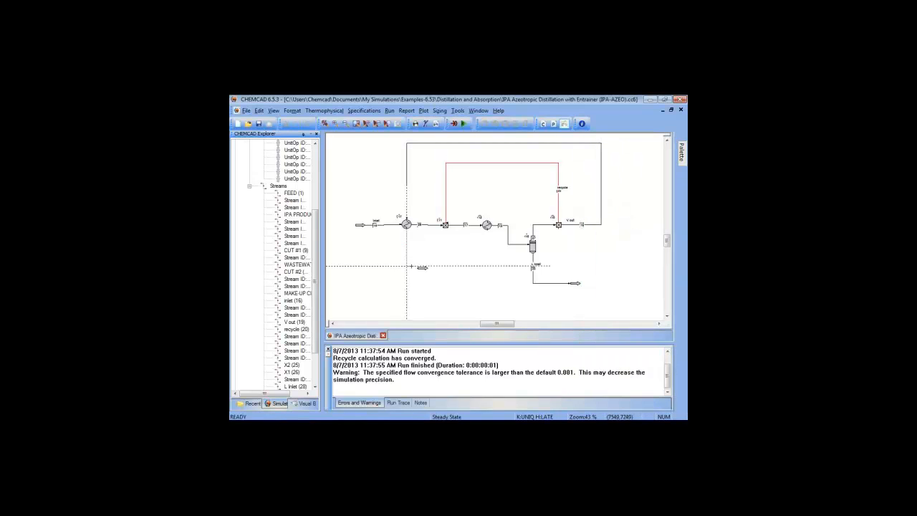
left_click(418, 268)
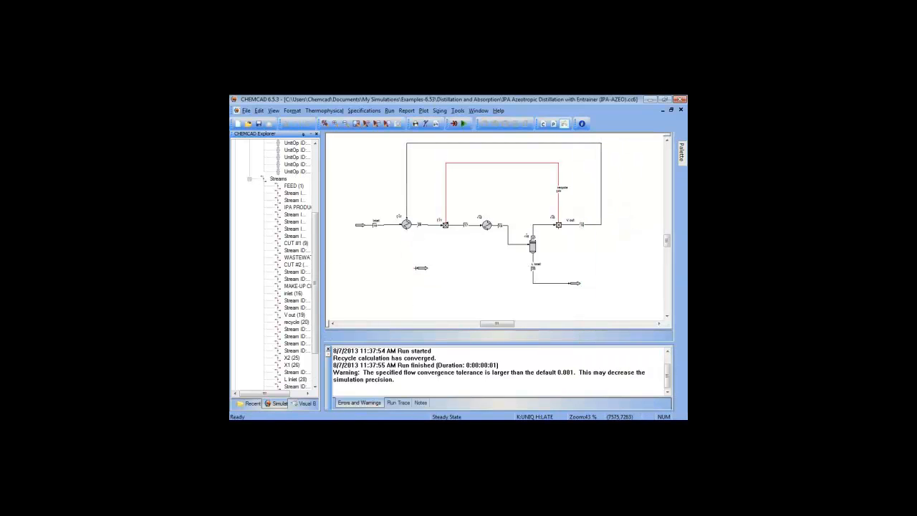
left_click(258, 123)
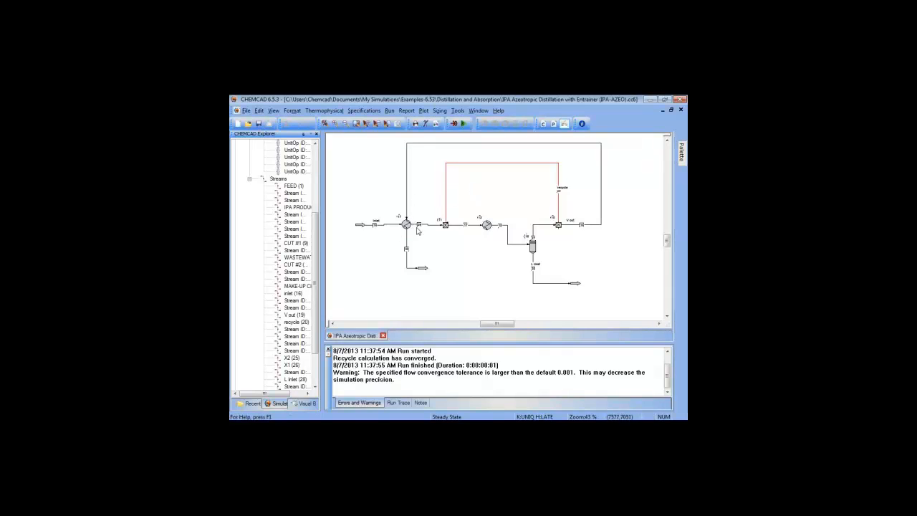
- Run only the divider unit that splits the recycle and V out streams
right_click(559, 227)
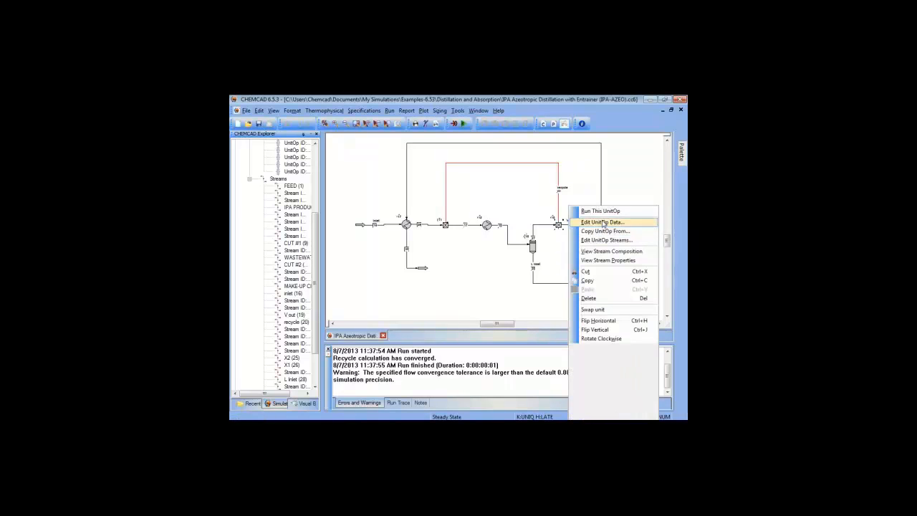
left_click(600, 210)
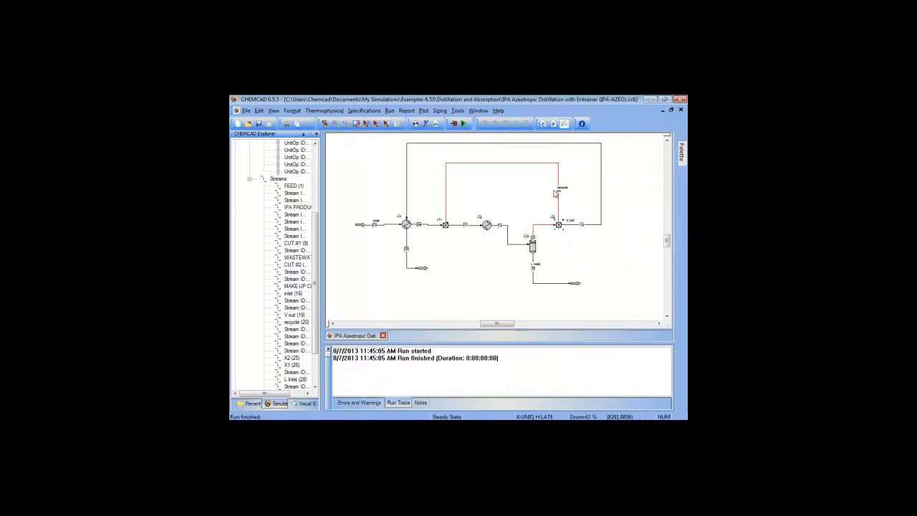
left_click(571, 245)
- Select the V out stream (19) and the recycle stream (20) from the flowsheet as the cut streams
left_click(364, 111)
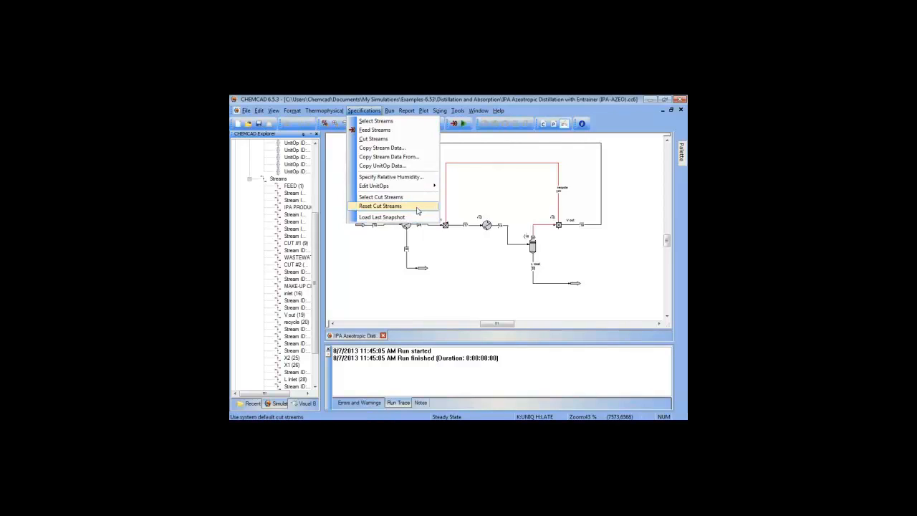
left_click(332, 99)
left_click(325, 111)
mouse_move(364, 110)
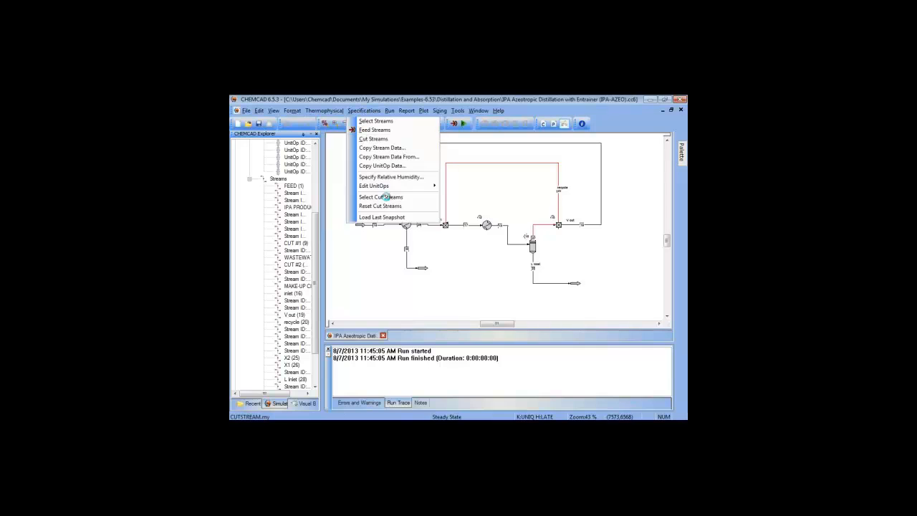
left_click(392, 197)
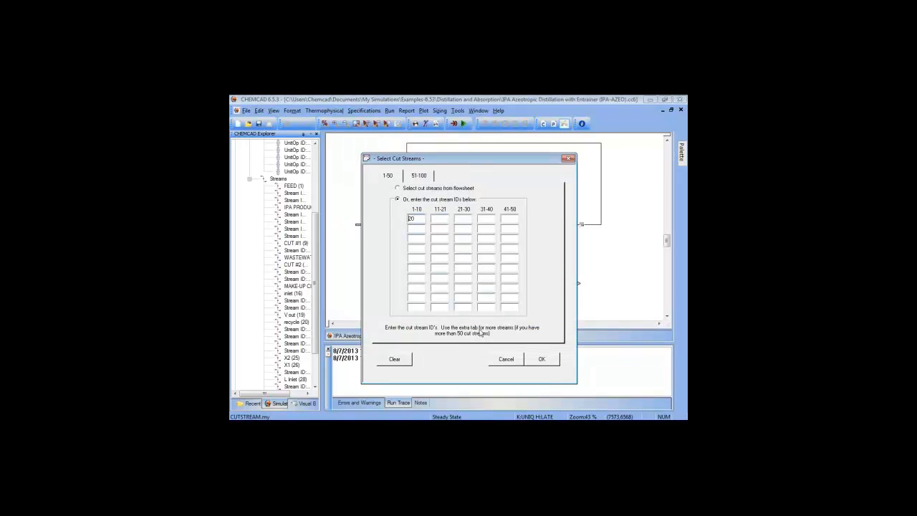
left_click(447, 190)
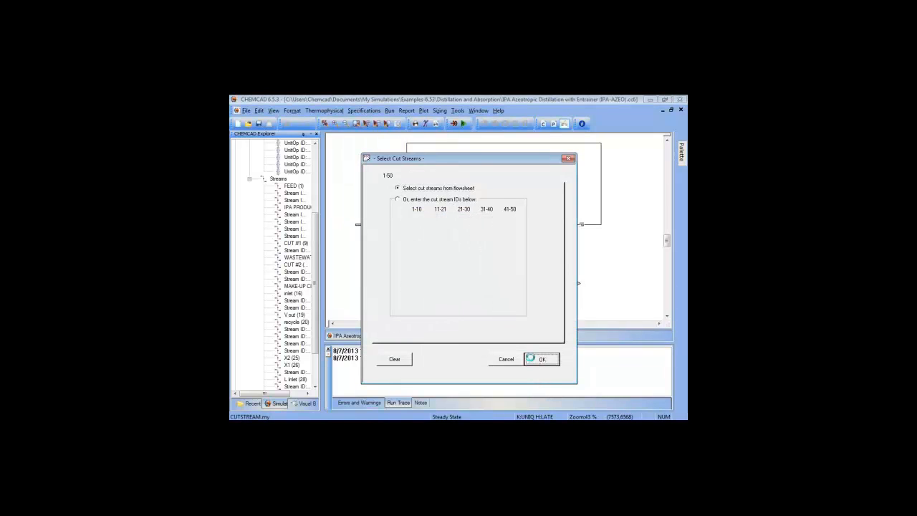
left_click(541, 359)
left_click(460, 145)
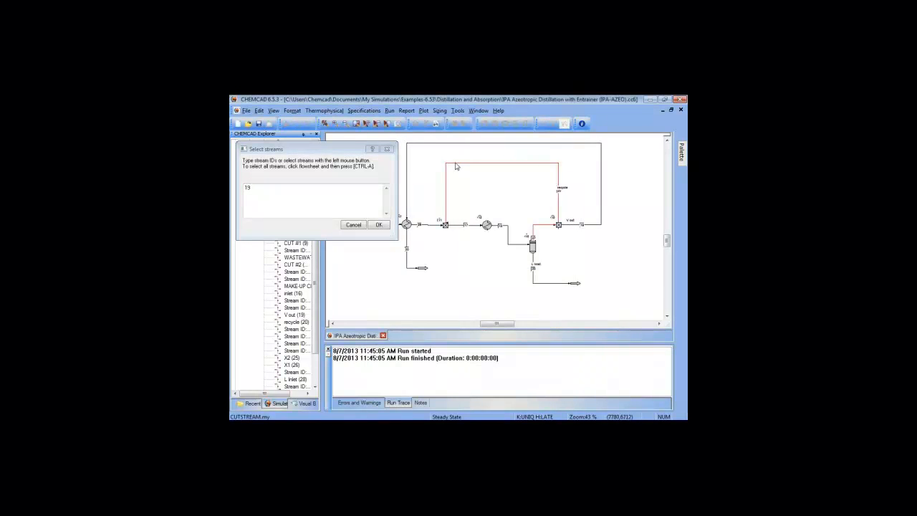
left_click(378, 224)
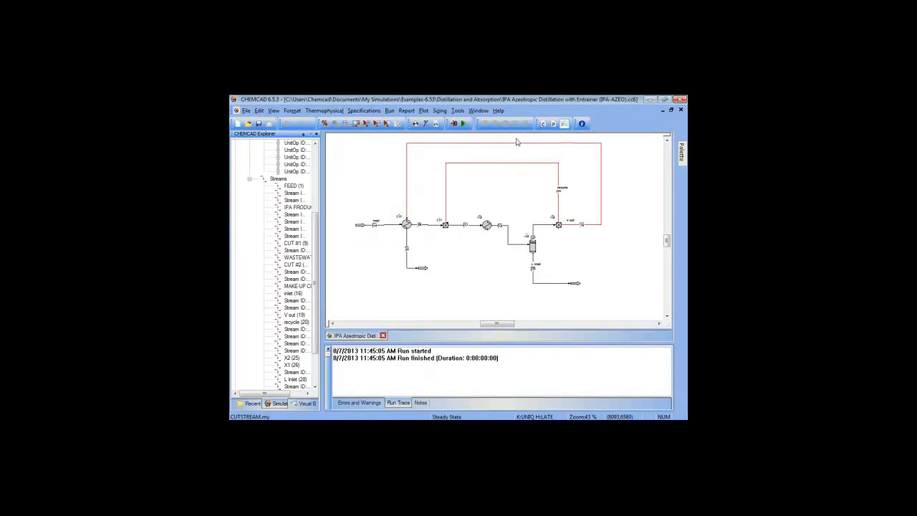
- Set the heat exchanger's stream 29 outlet temperature to 60 °C, leave the utility option off, and run the whole flowsheet
left_click(408, 226)
double_click(408, 226)
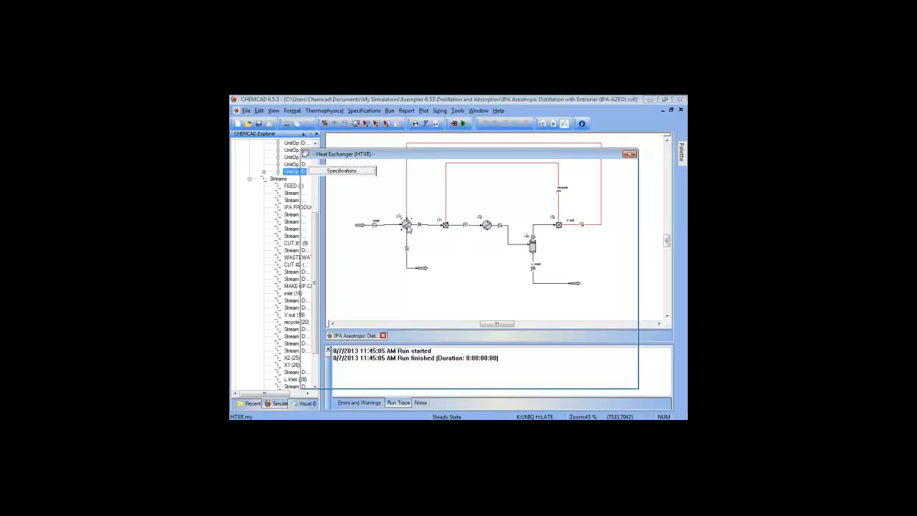
left_click(413, 237)
type("60")
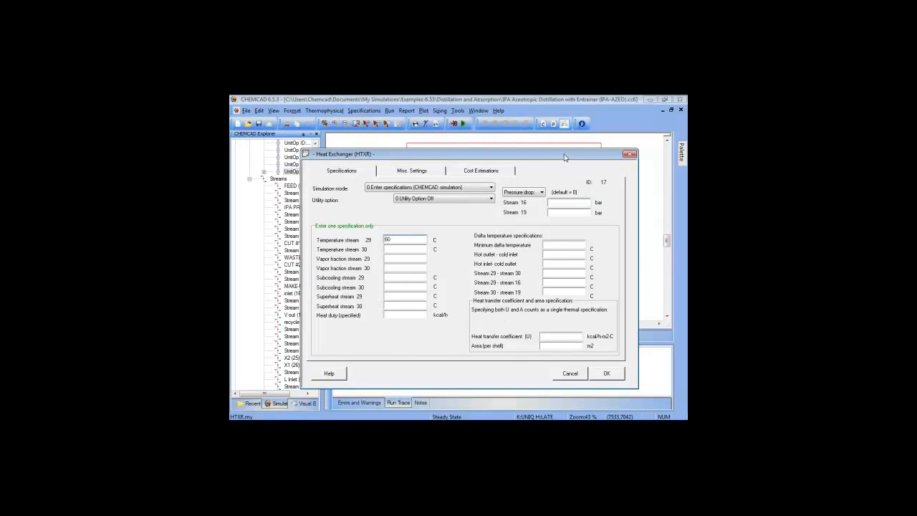
left_click_drag(563, 156, 506, 138)
left_click(543, 356)
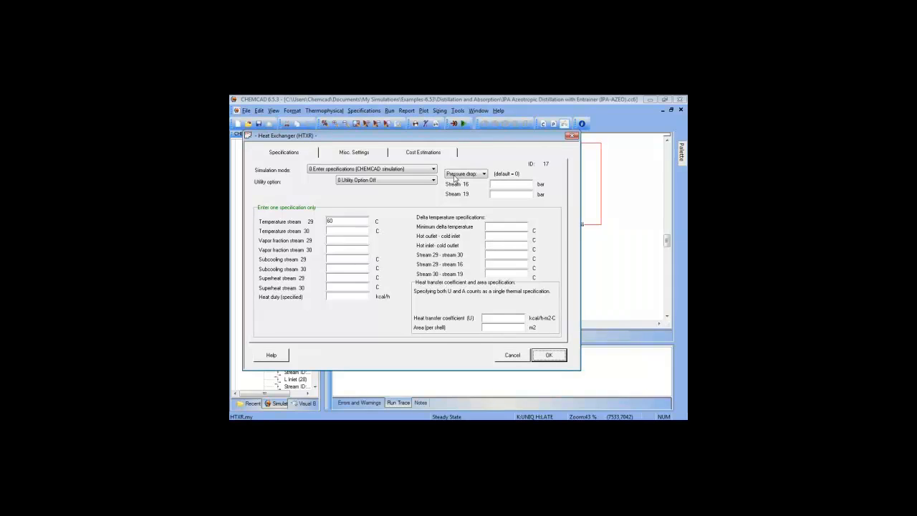
left_click_drag(448, 141, 481, 259)
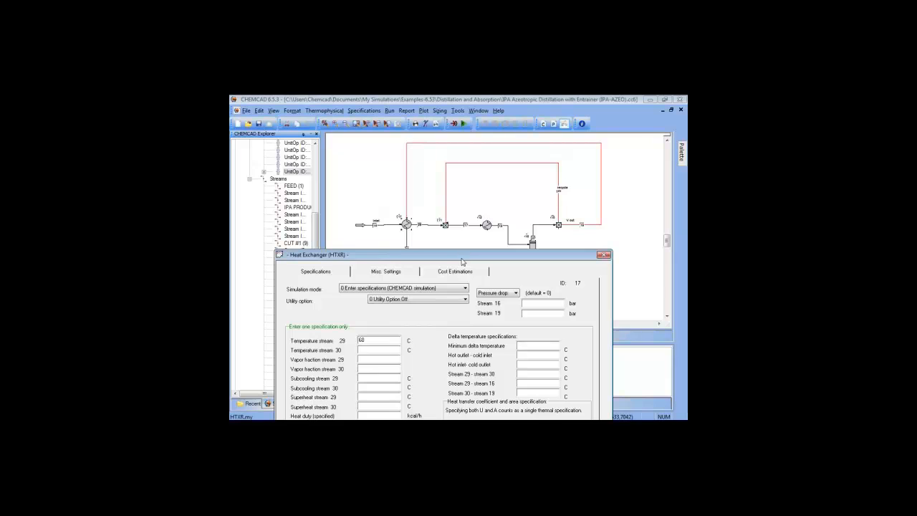
left_click_drag(463, 255, 432, 174)
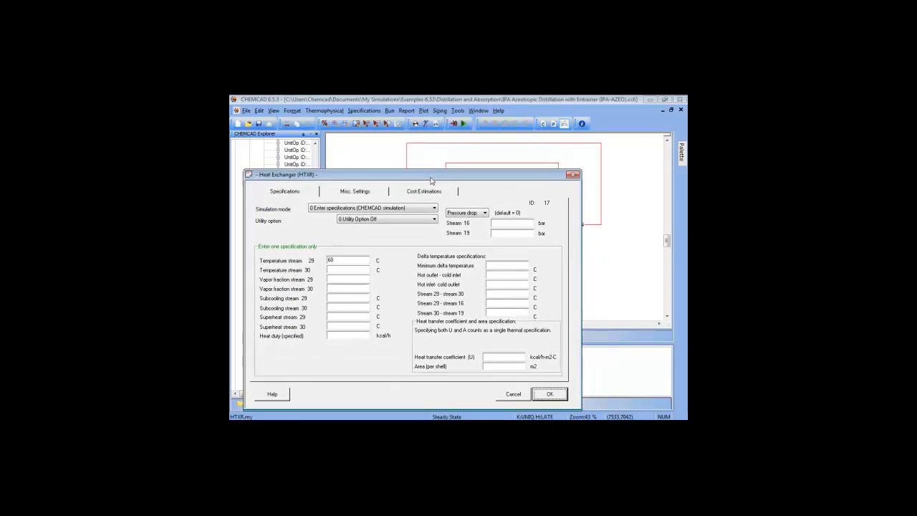
left_click(544, 386)
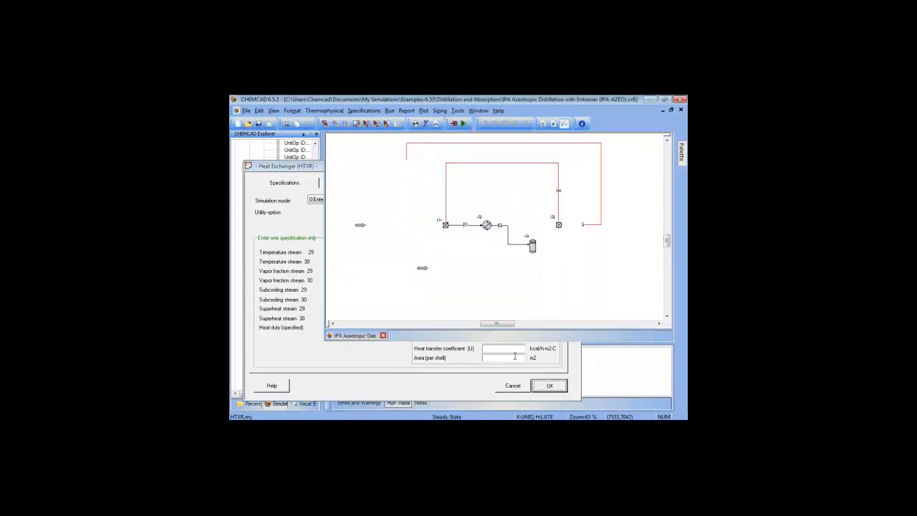
left_click(464, 123)
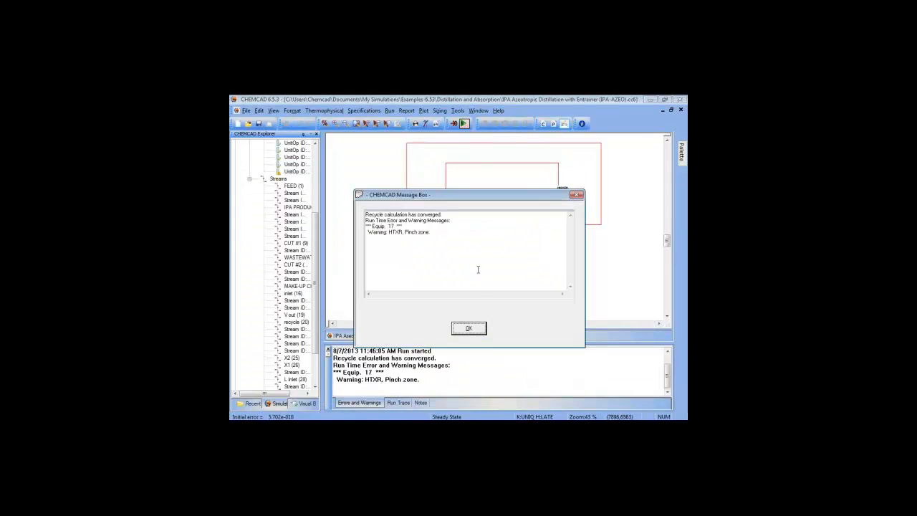
left_click(470, 330)
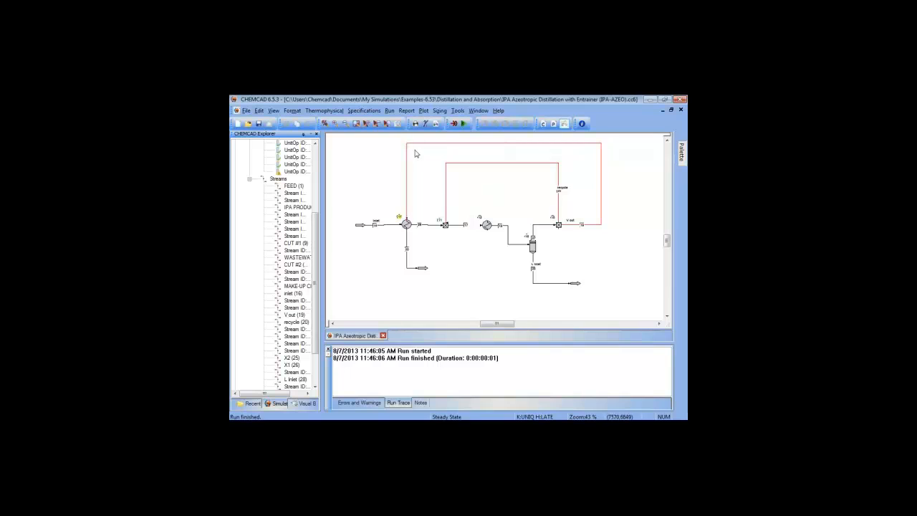
- Shift the heat exchanger's product arrow slightly lower and check the properties of stream 30 leaving its lower outlet
mouse_move(442, 231)
left_click(361, 227)
left_click(432, 174)
left_click_drag(422, 267, 428, 274)
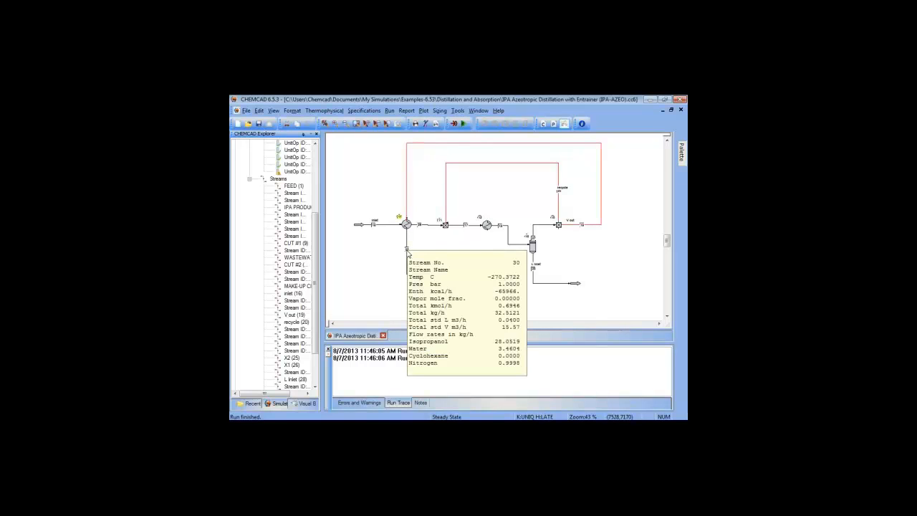
left_click(431, 244)
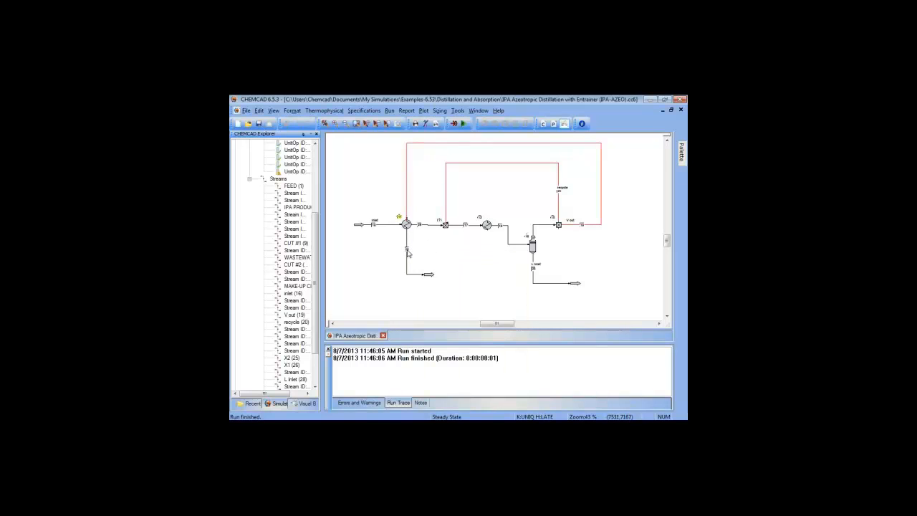
mouse_move(408, 252)
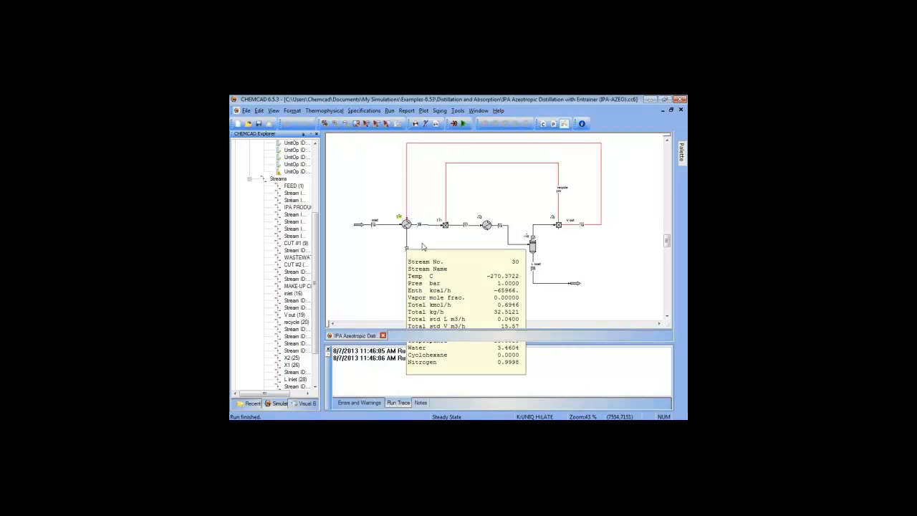
- Place another Heat Exchanger #5 unit in the free area above the inlet exchanger and flip it vertically
mouse_move(683, 150)
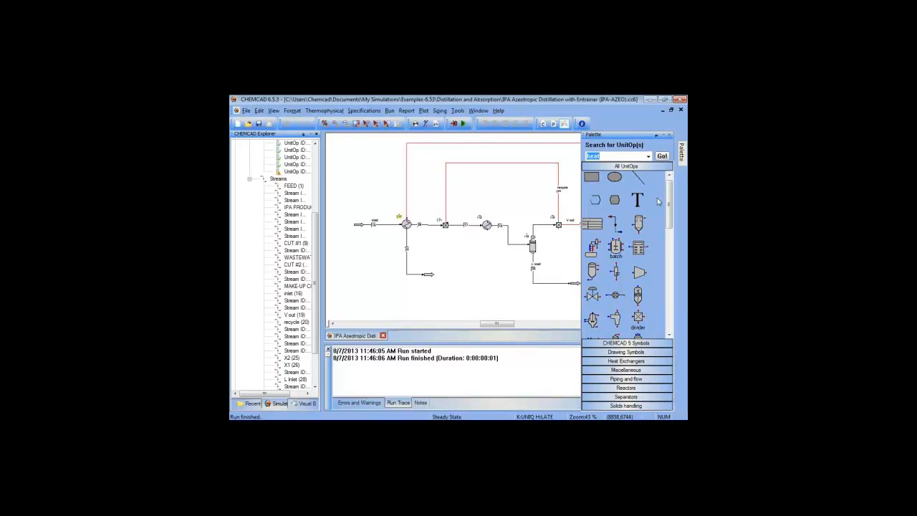
left_click_drag(671, 208, 680, 242)
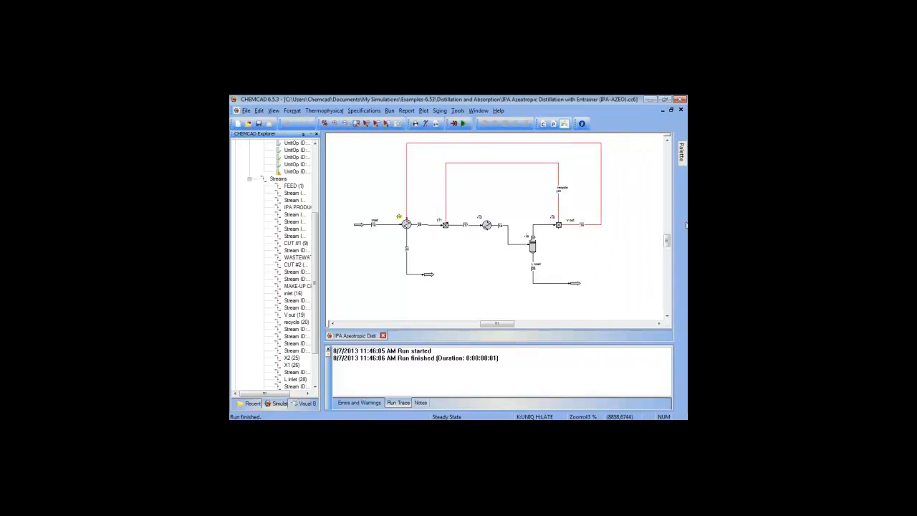
mouse_move(682, 152)
scroll(652, 207, "up", 2)
scroll(652, 207, "down", 5)
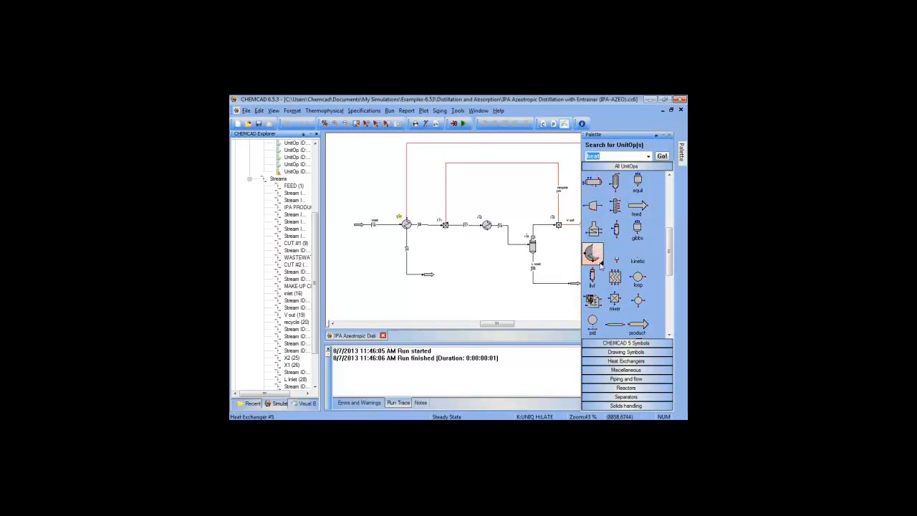
left_click(600, 260)
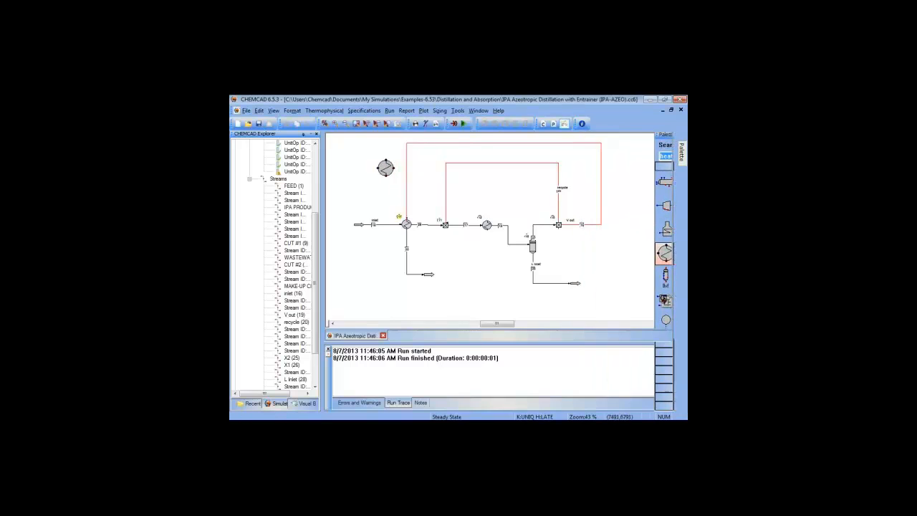
left_click(390, 174)
right_click(398, 176)
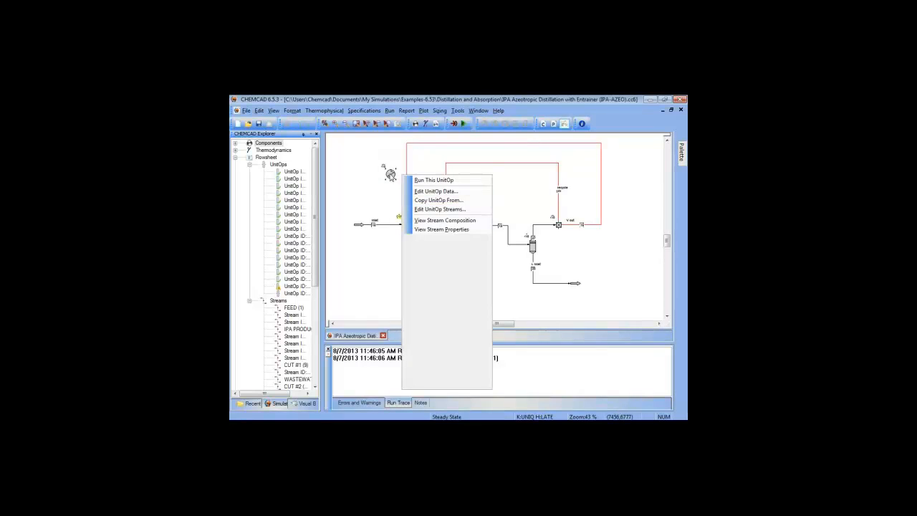
left_click(395, 175)
right_click(399, 175)
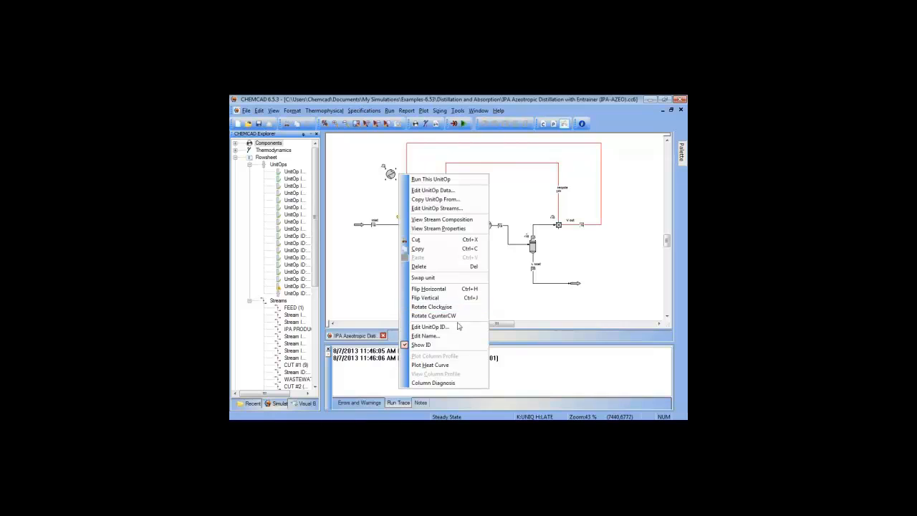
left_click(453, 298)
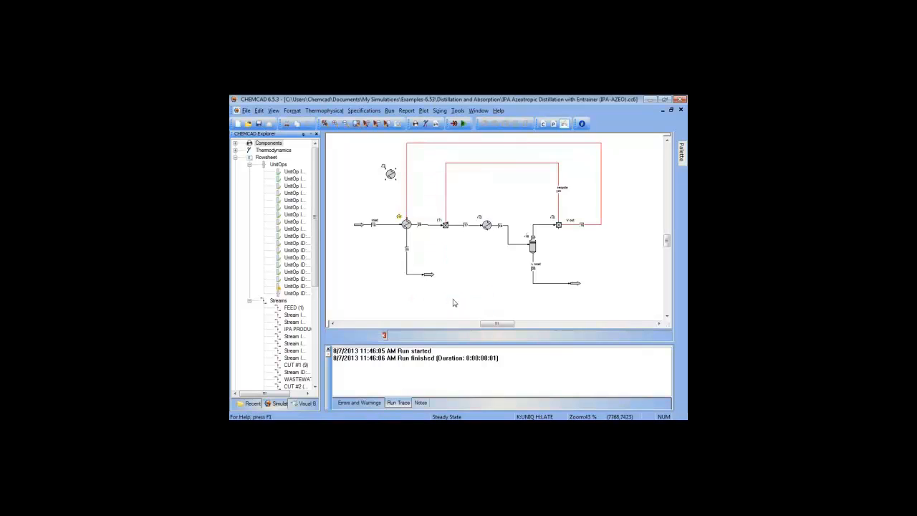
- Reroute the V out stream over the recycle loop into the newly placed heat exchanger instead of the inlet exchanger
right_click(407, 160)
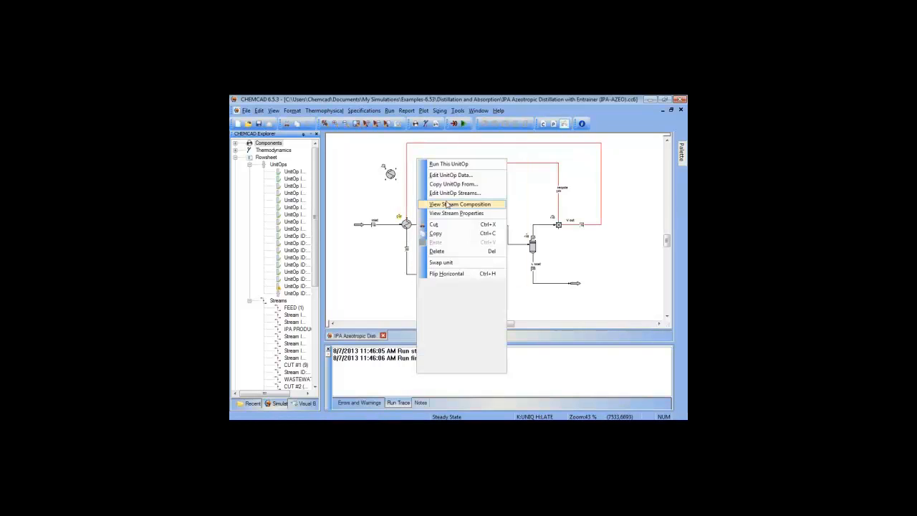
left_click(377, 162)
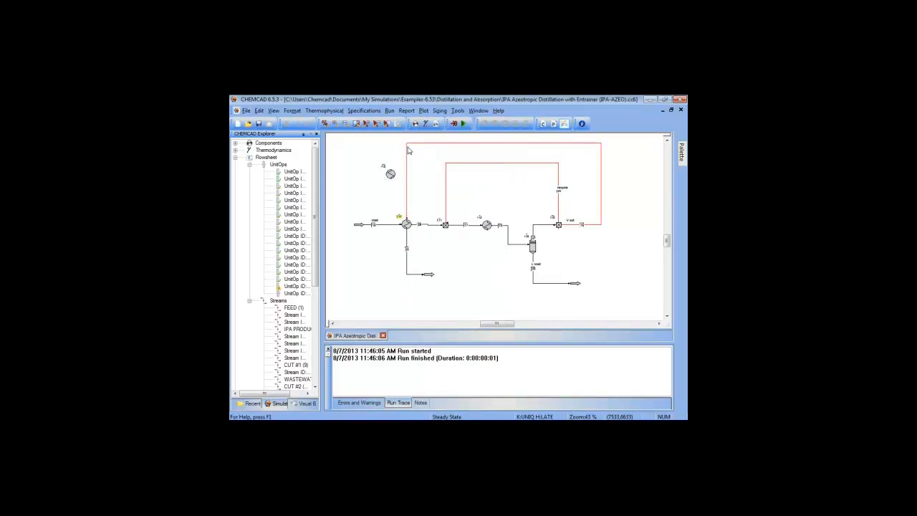
right_click(409, 151)
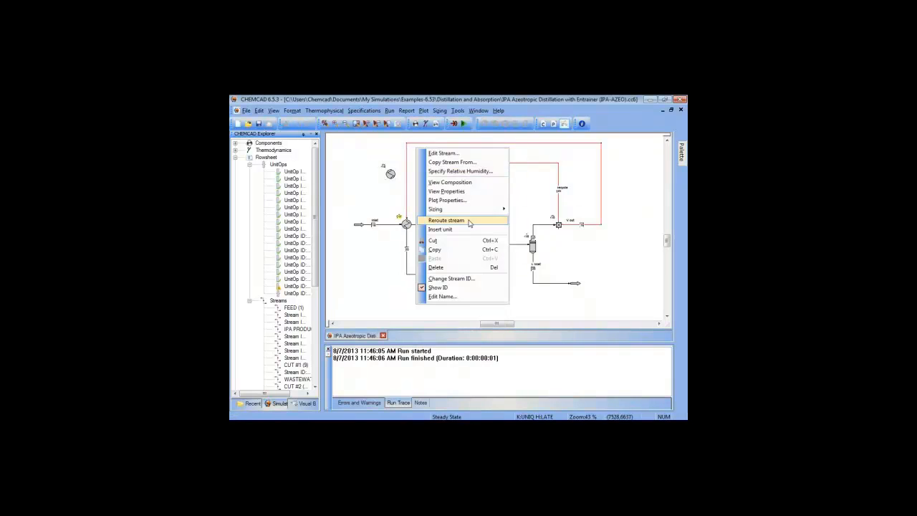
left_click(459, 219)
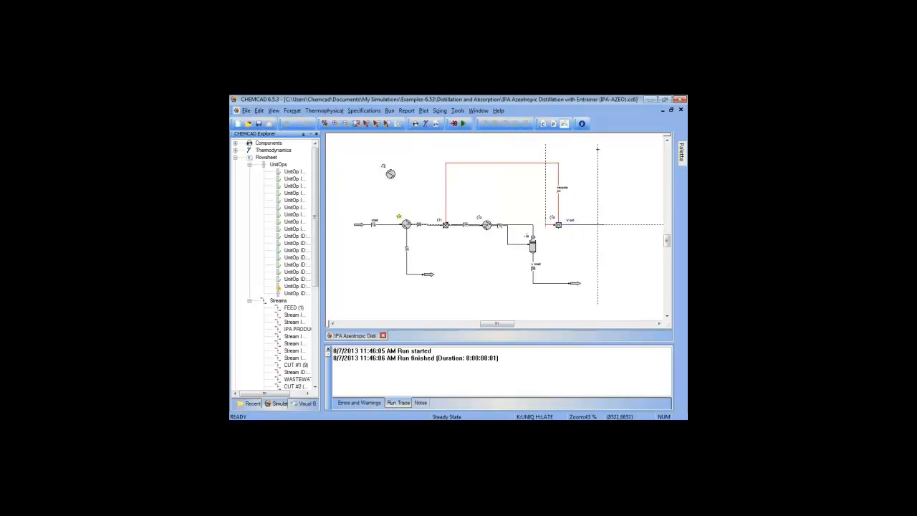
left_click(544, 143)
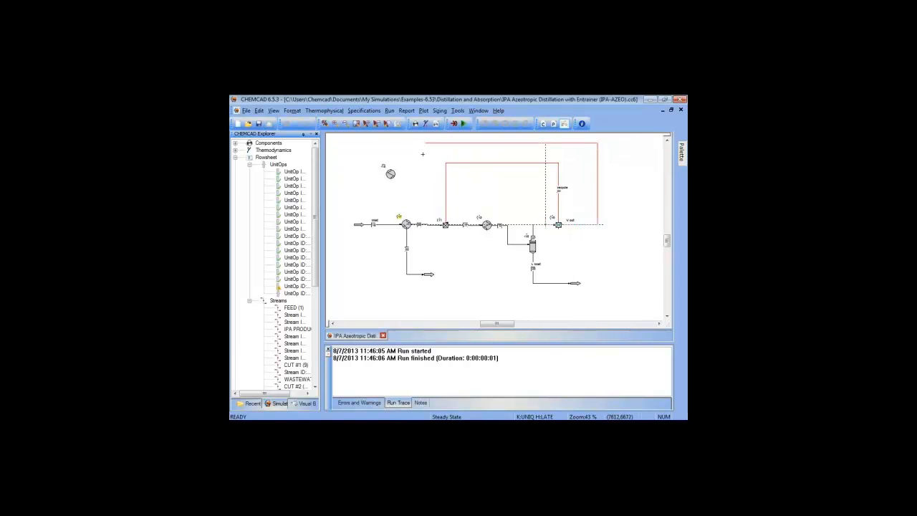
left_click(397, 143)
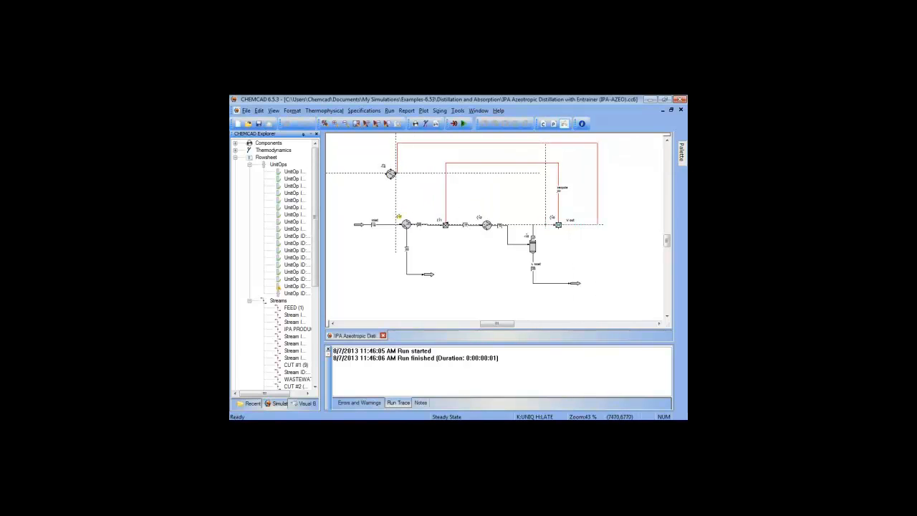
left_click(389, 174)
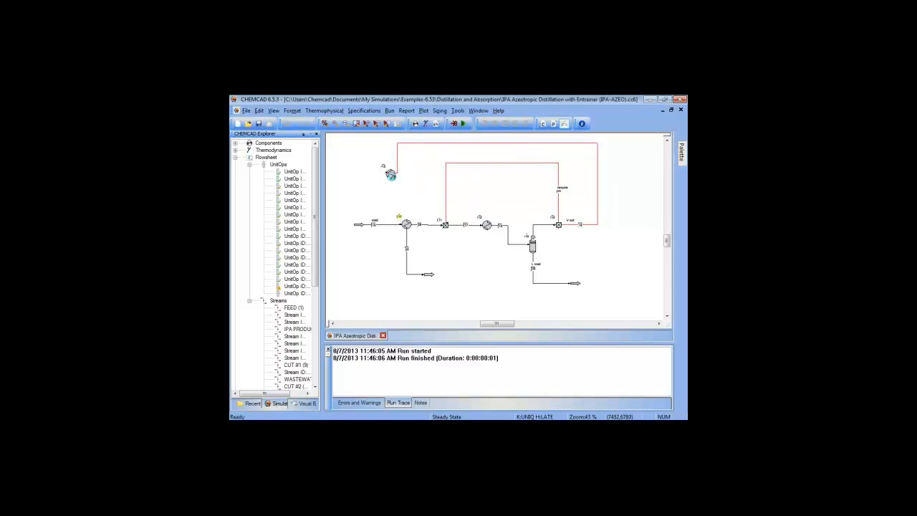
- Flip the newly placed heat exchanger horizontally and move it to just above the inlet exchanger
right_click(399, 177)
left_click(430, 292)
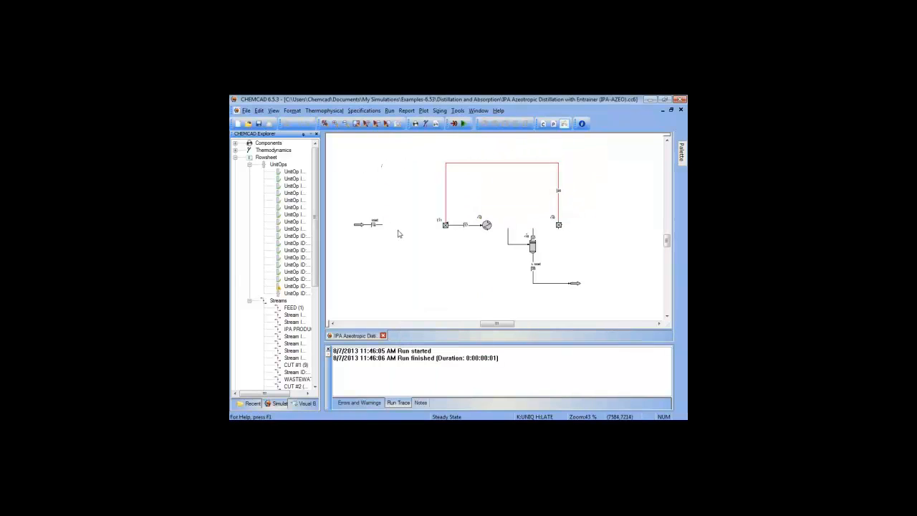
left_click_drag(400, 186, 403, 207)
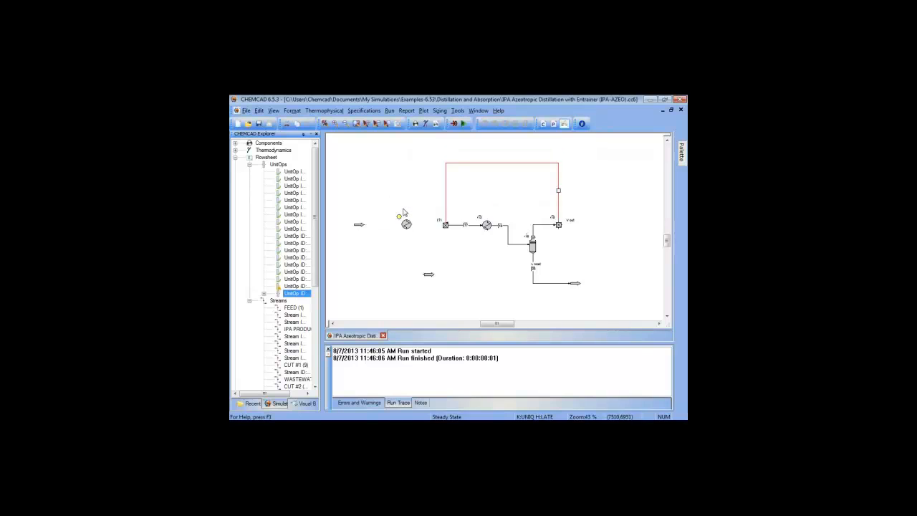
- Place a feed arrow to the left between the two heat exchangers and raise the upper exchanger slightly to make room
mouse_move(681, 152)
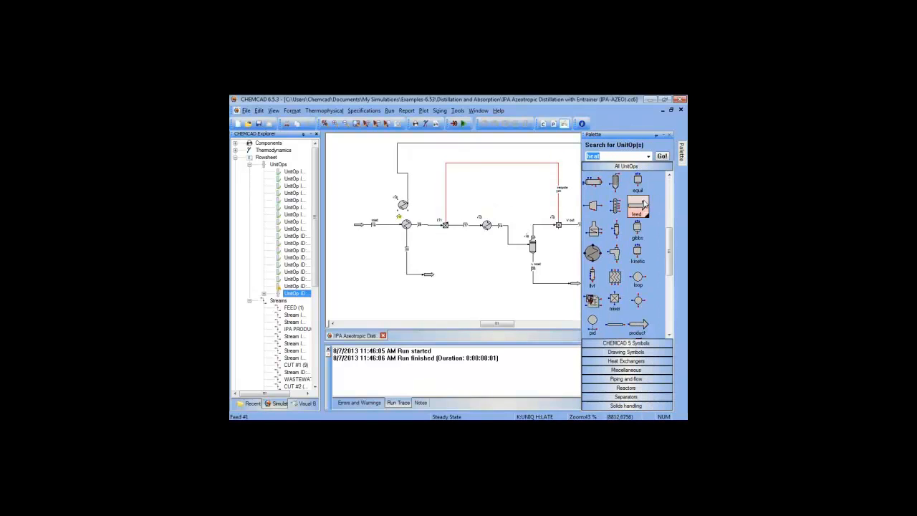
left_click(643, 205)
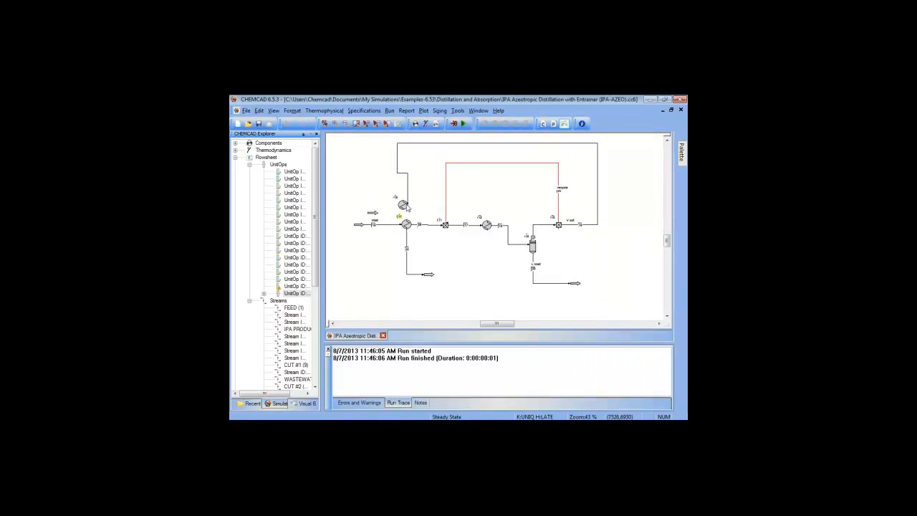
left_click(372, 212)
left_click_drag(404, 201, 379, 209)
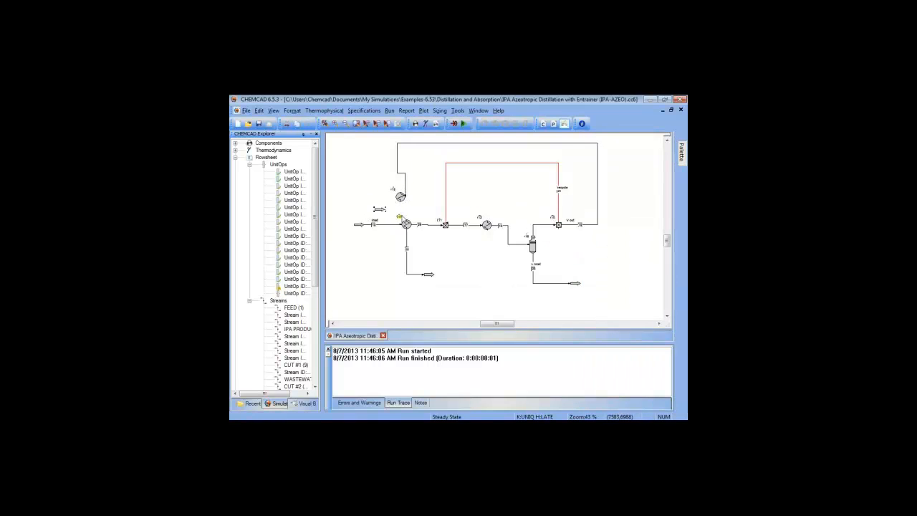
- Keep the unit palette open and place a product arrow to the right between the two heat exchangers
left_click(682, 152)
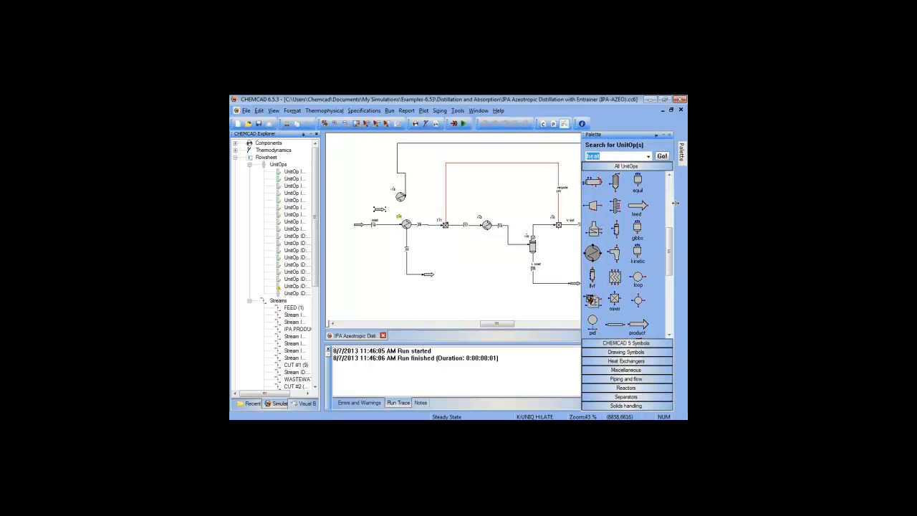
left_click(657, 135)
left_click_drag(684, 227, 684, 285)
right_click(625, 272)
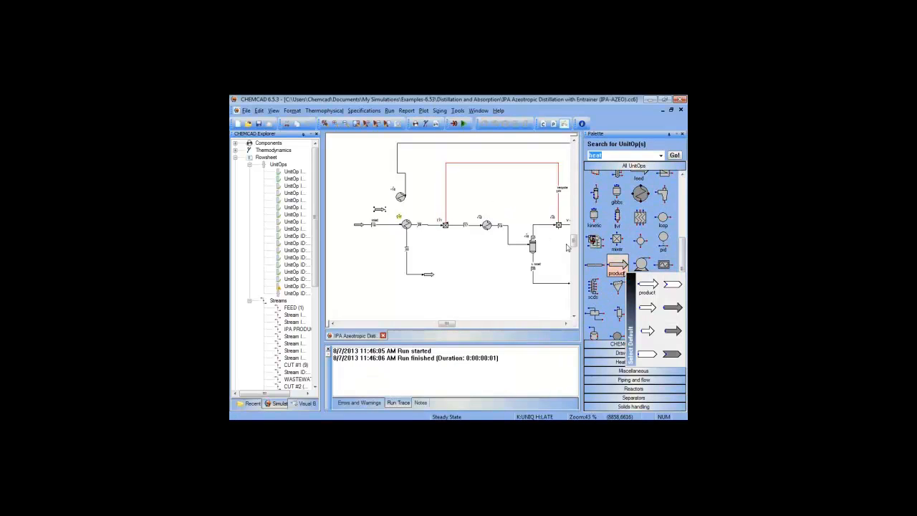
left_click(611, 265)
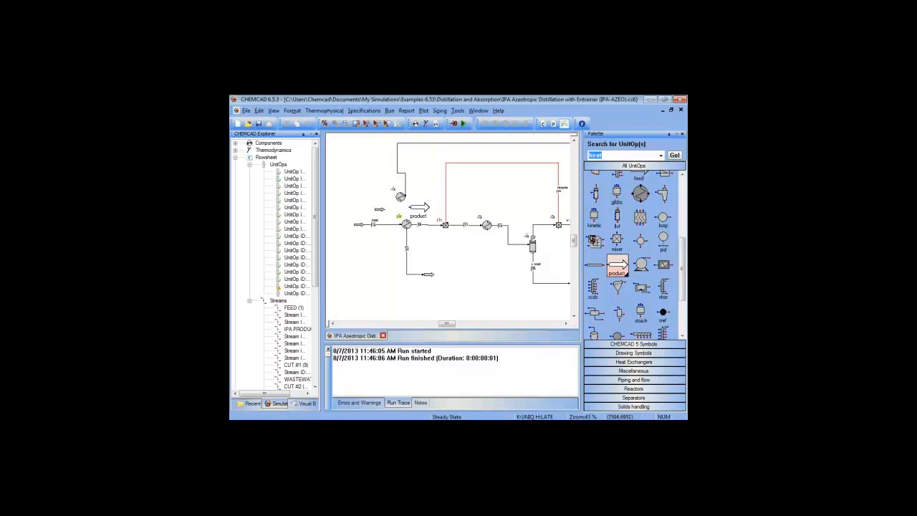
left_click(425, 210)
- Connect the new feed arrow to the lower heat exchanger's top inlet and the upper exchanger's outlet to the new product arrow
scroll(685, 188, "up", 5)
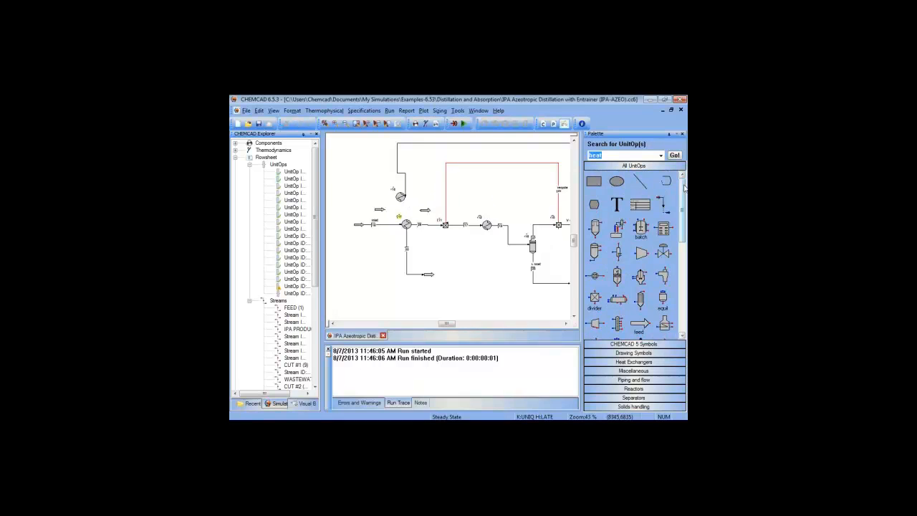
left_click(663, 204)
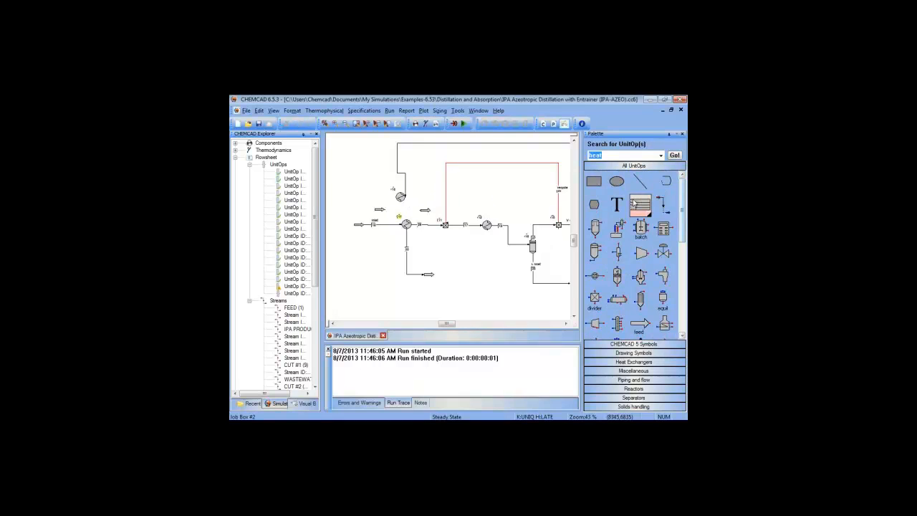
left_click(386, 210)
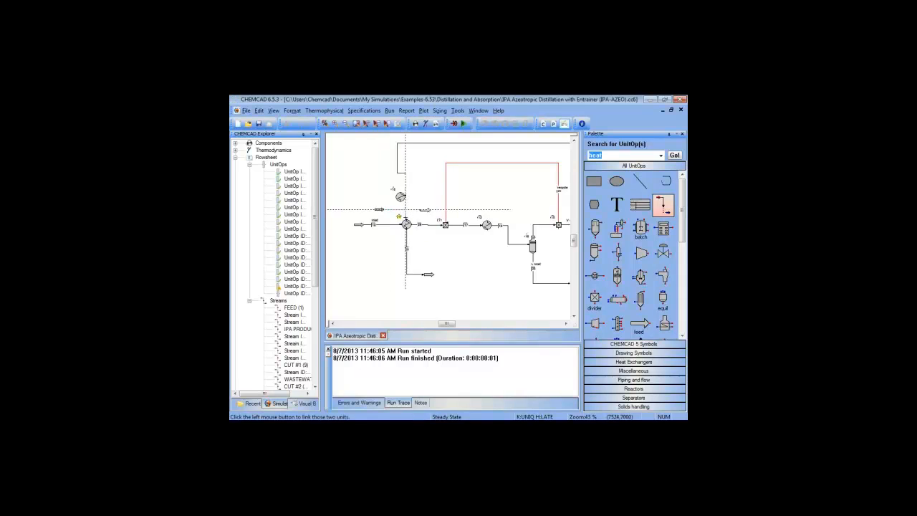
left_click(406, 210)
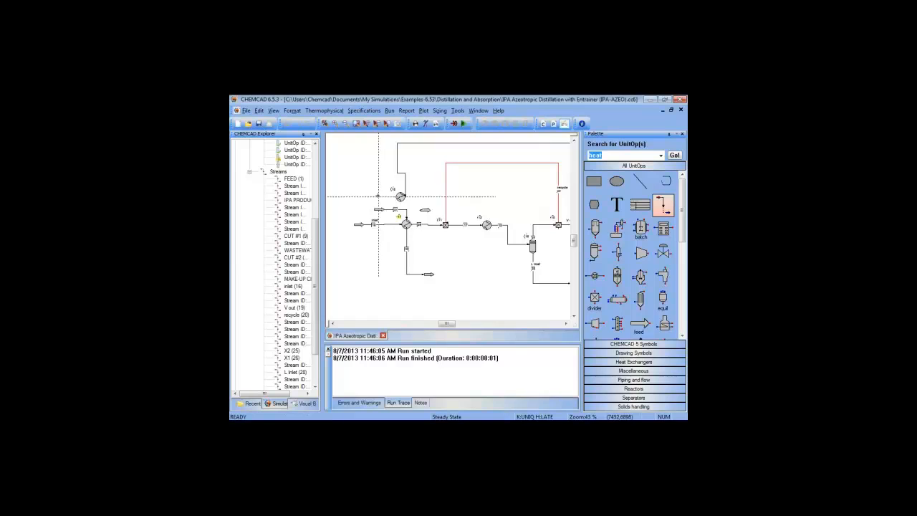
left_click(400, 202)
left_click(421, 210)
right_click(424, 210)
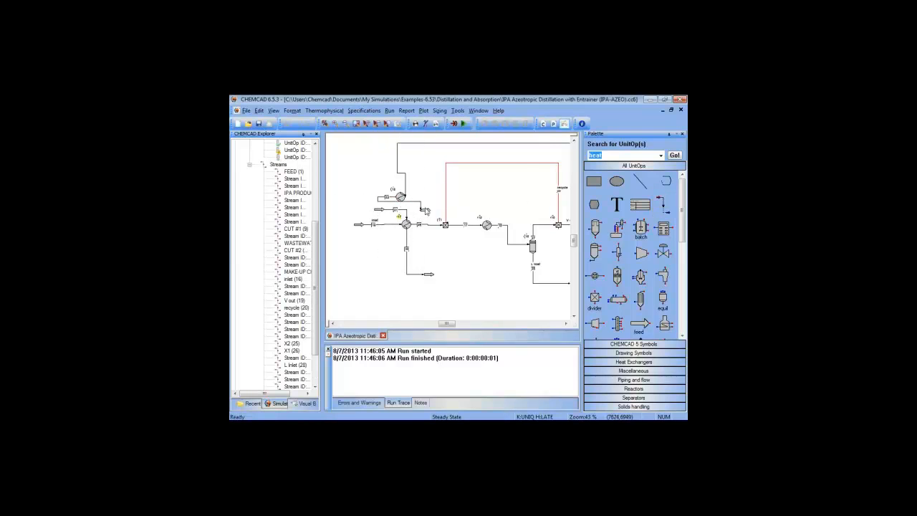
- Shift the upper exchanger slightly right and draw a rectangle enclosing both exchangers, pulling its left edge inward
double_click(400, 196)
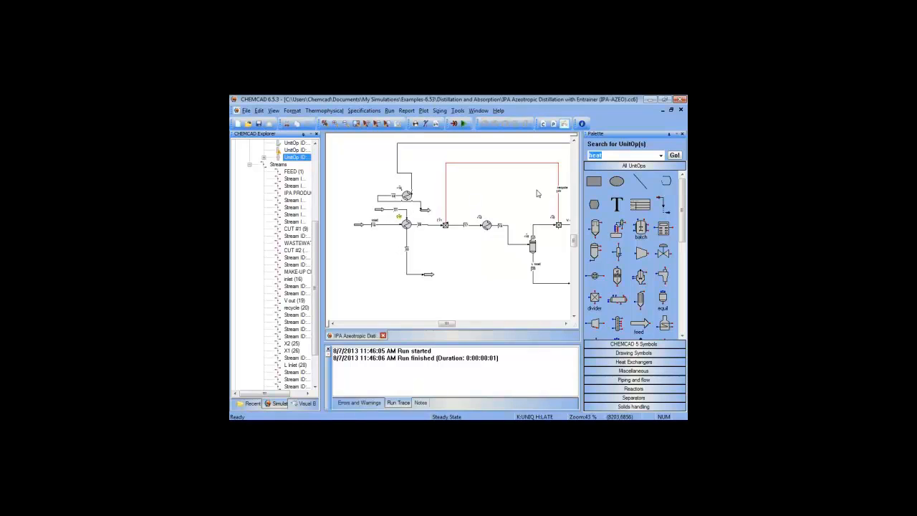
left_click(601, 183)
left_click_drag(375, 179, 432, 233)
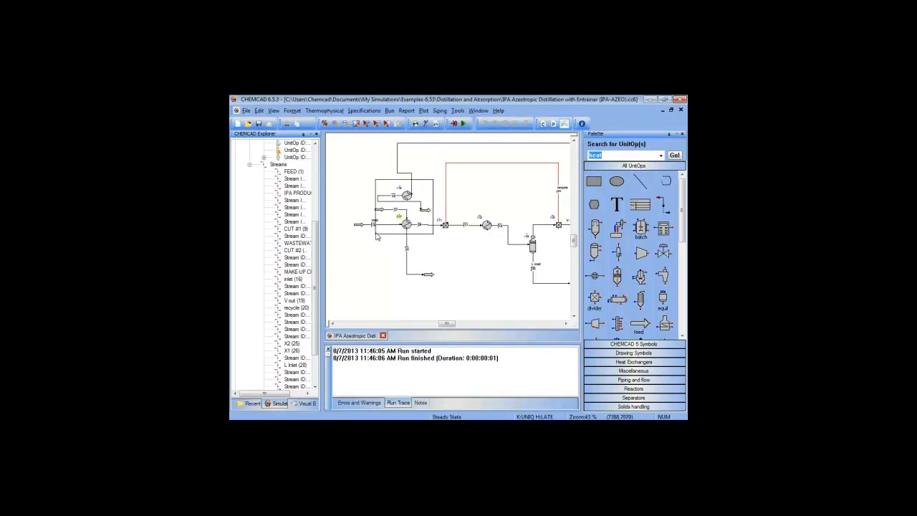
left_click_drag(374, 235, 381, 235)
- Add a two-line text note inside the rectangle: "ONE HTXR: trying to converge recycle" and "DO NOT BUILD TWO"
left_click(636, 204)
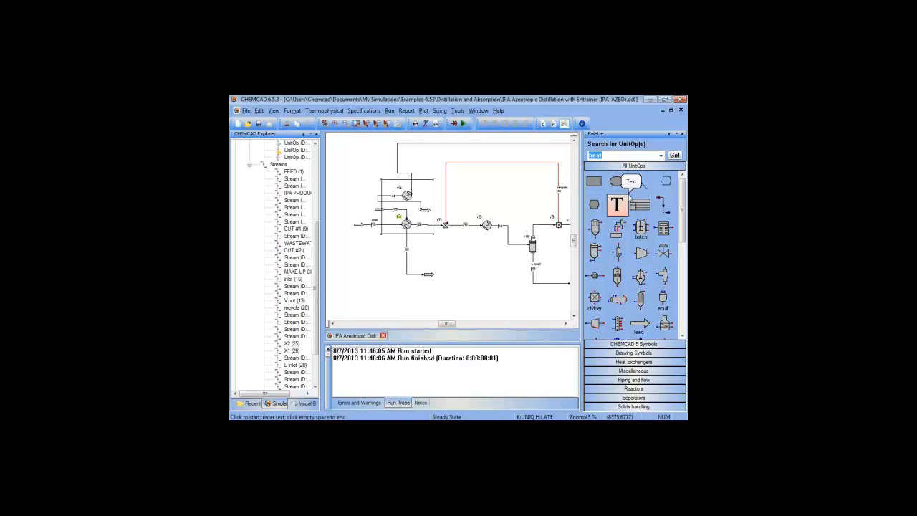
left_click(605, 209)
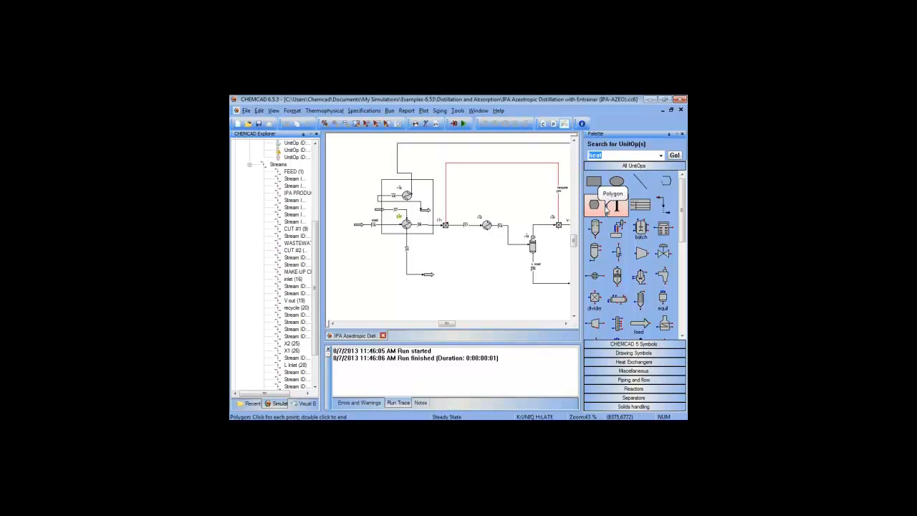
left_click(616, 205)
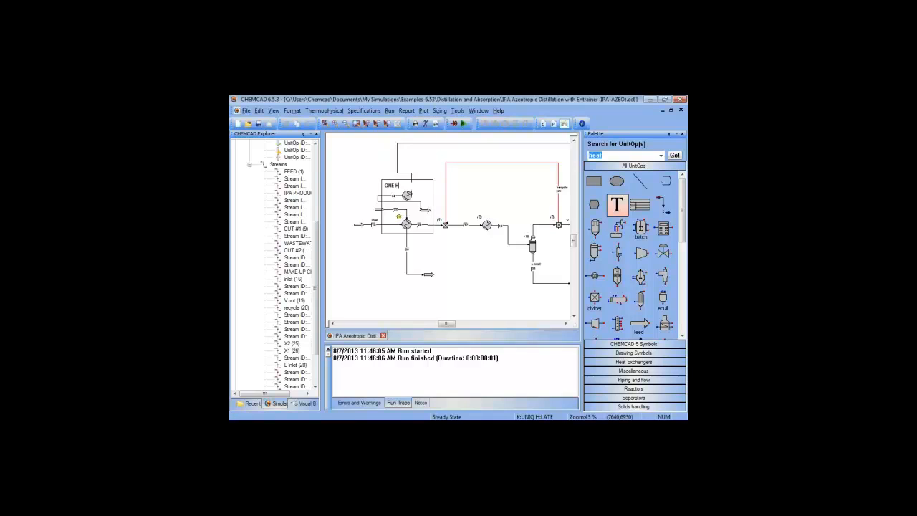
type("TSX")
type(": trying to converge re")
type("cycle")
key("Return")
type("DO NOT BUILD TW")
left_click(467, 288)
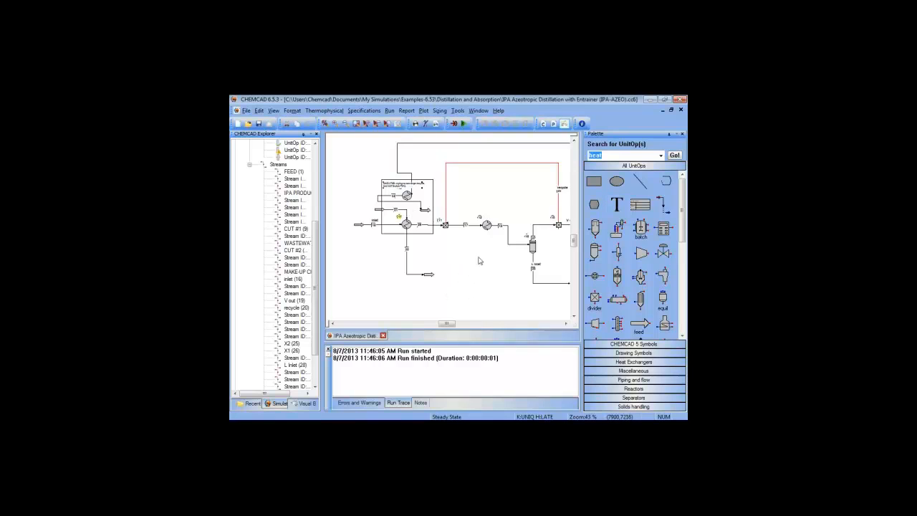
- Move the text note into the rectangle's upper-left corner above exchanger 18 and shift stream 31's feed arrow slightly up and left
scroll(412, 178, "up", 1)
scroll(411, 178, "up", 4)
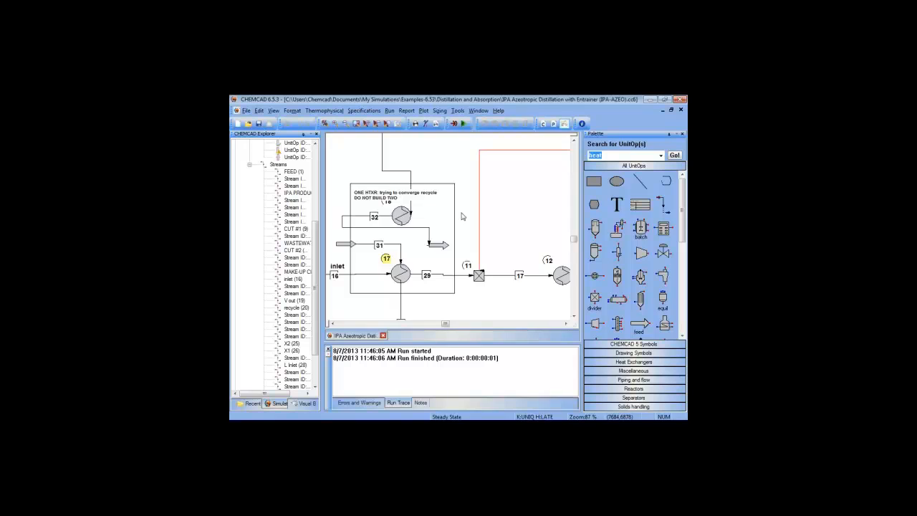
left_click_drag(383, 201, 379, 198)
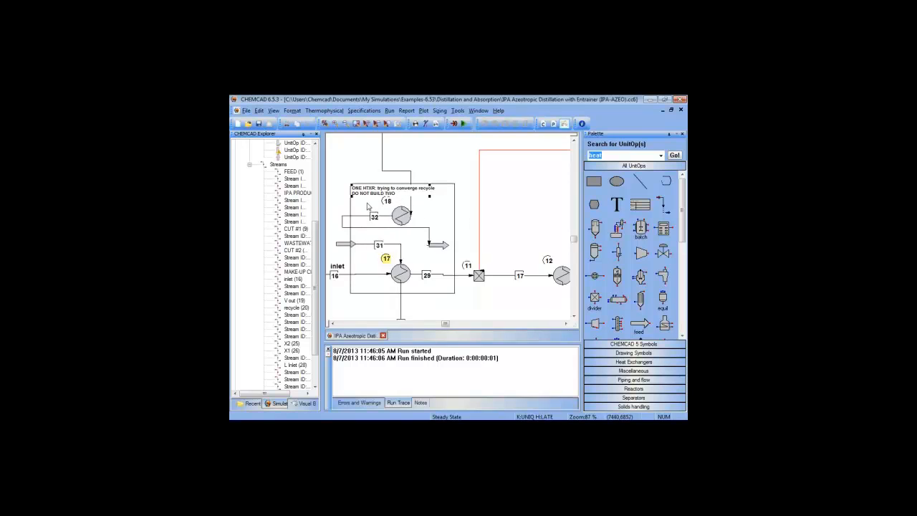
left_click_drag(377, 201, 381, 201)
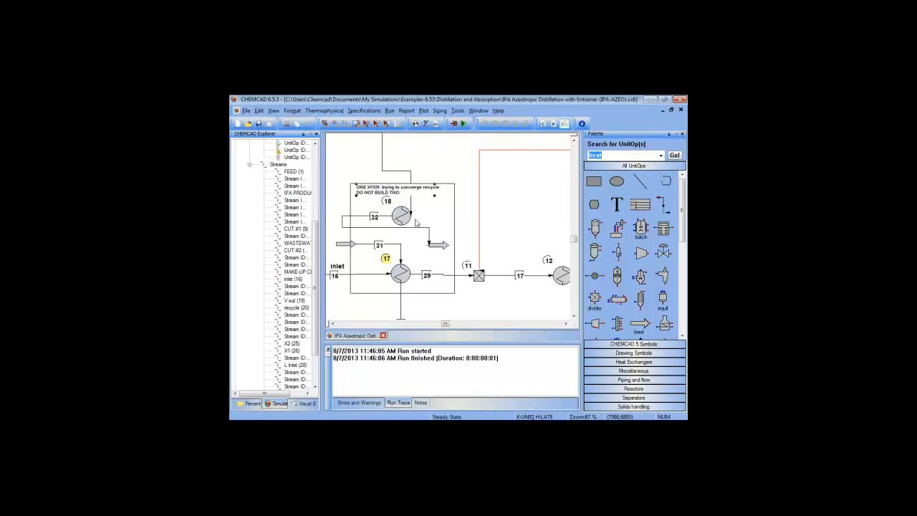
scroll(444, 222, "down", 2)
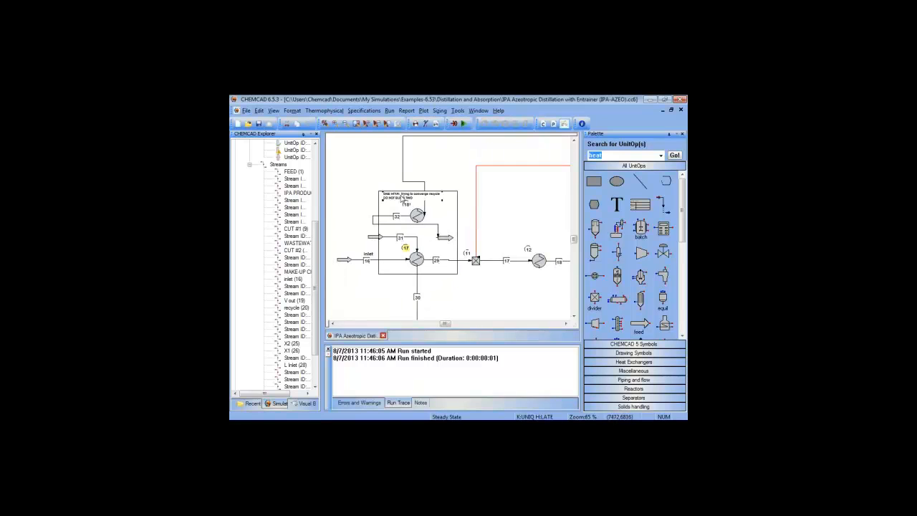
scroll(454, 224, "up", 1)
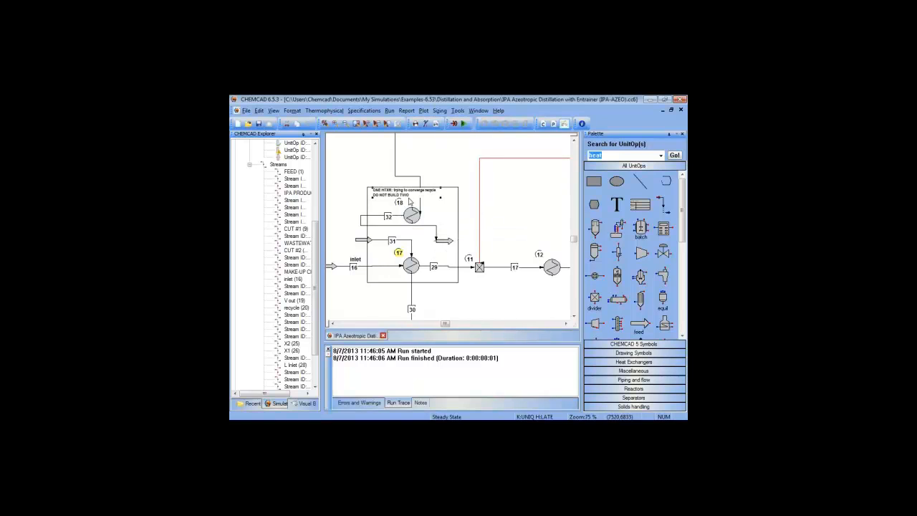
left_click_drag(397, 195, 394, 194)
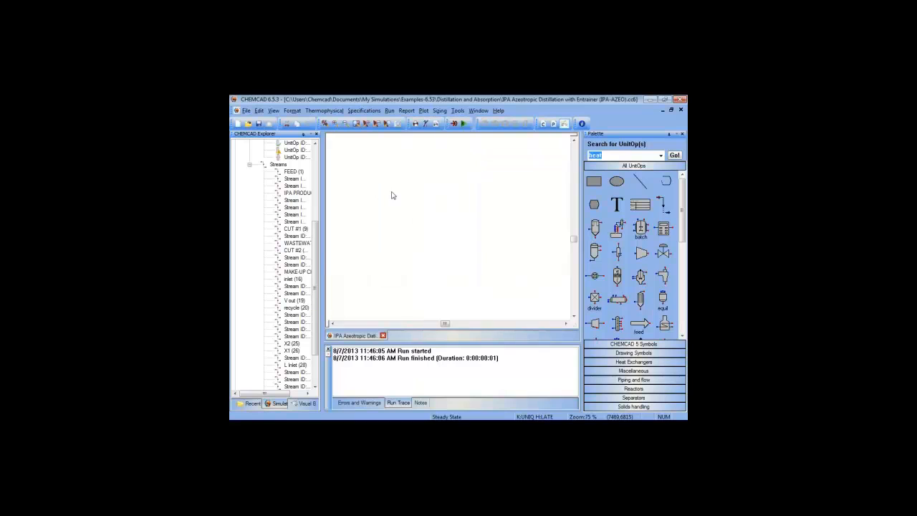
scroll(429, 223, "down", 1)
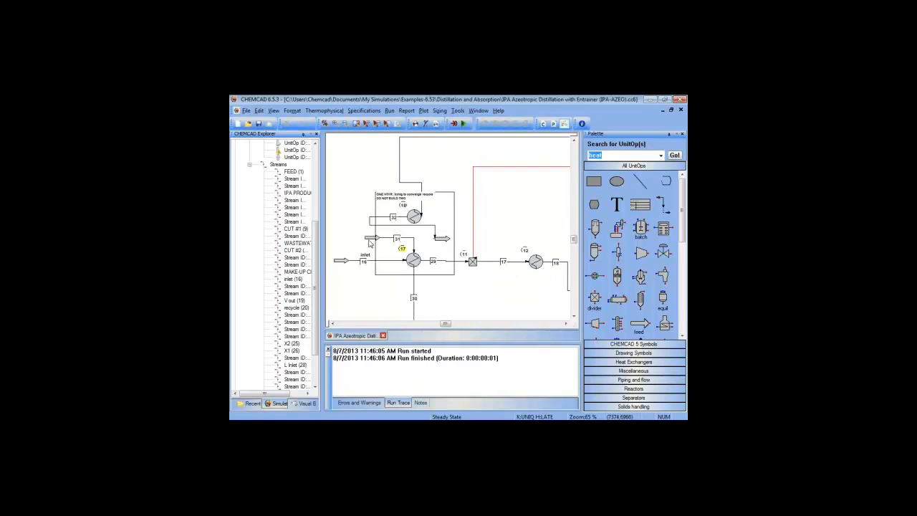
left_click_drag(367, 238, 363, 237)
- Copy the stream data from stream 32 to stream 31
left_click(334, 111)
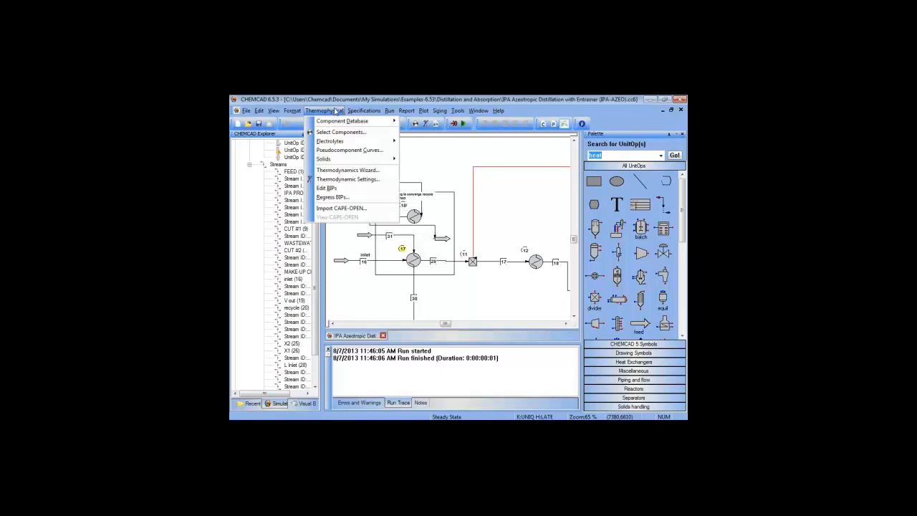
left_click(464, 160)
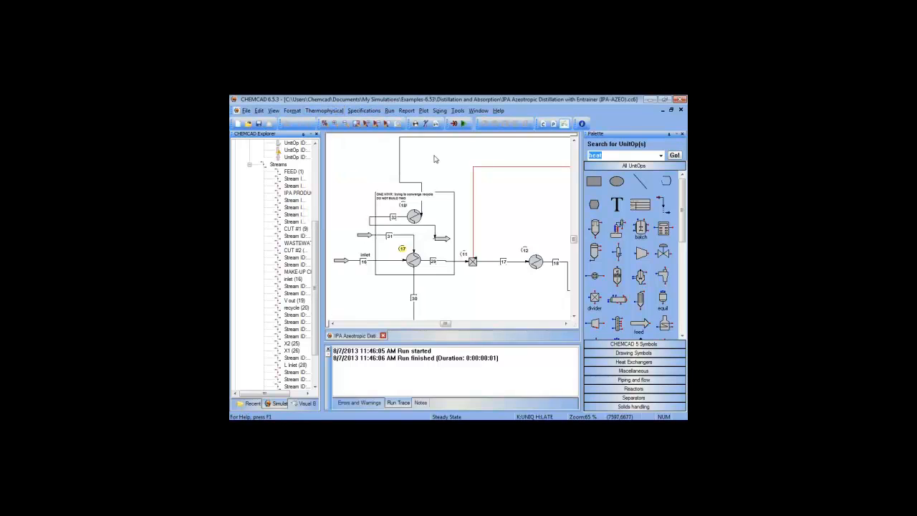
left_click(364, 111)
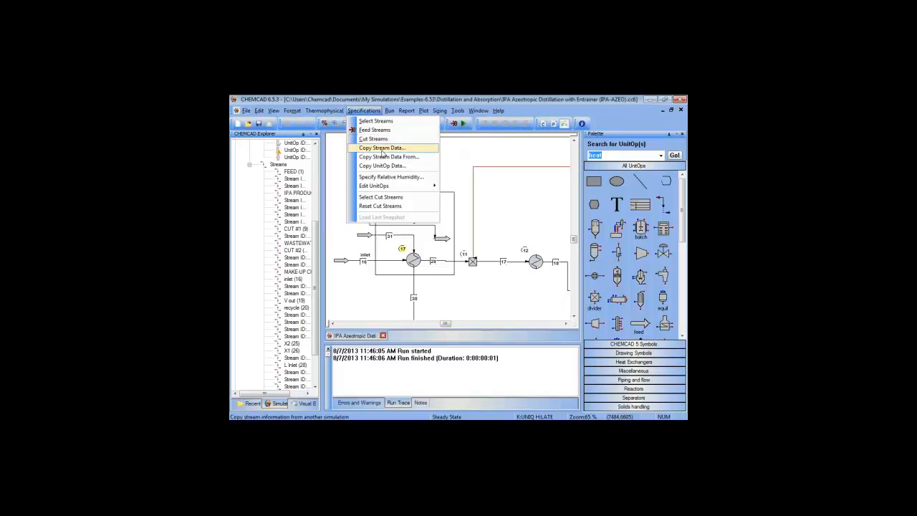
left_click(402, 147)
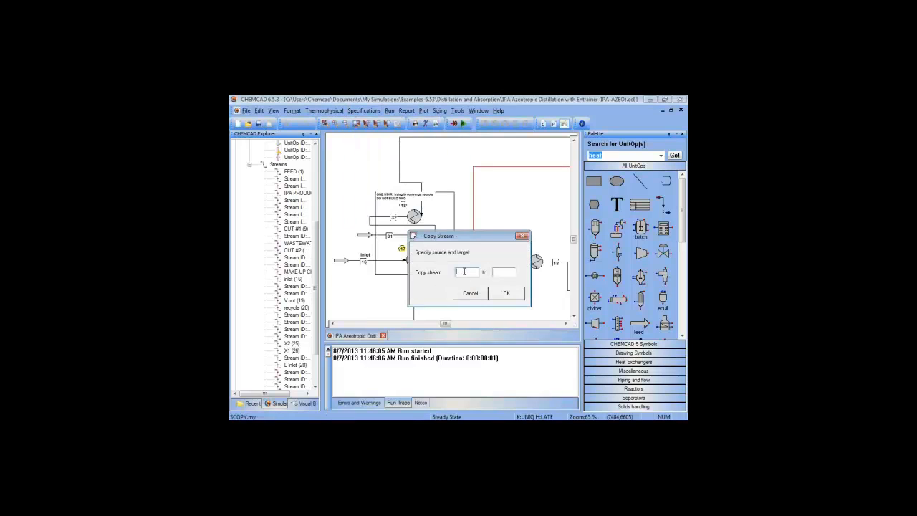
type("32")
left_click(505, 271)
type("31")
left_click(513, 295)
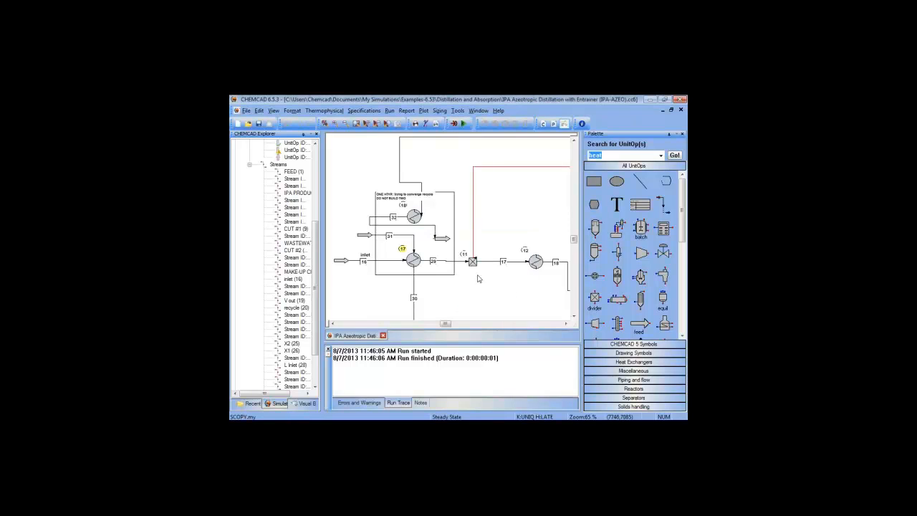
- Try to run the simulation, close the data check report, and review the specifications of heat exchanger 17
left_click(462, 123)
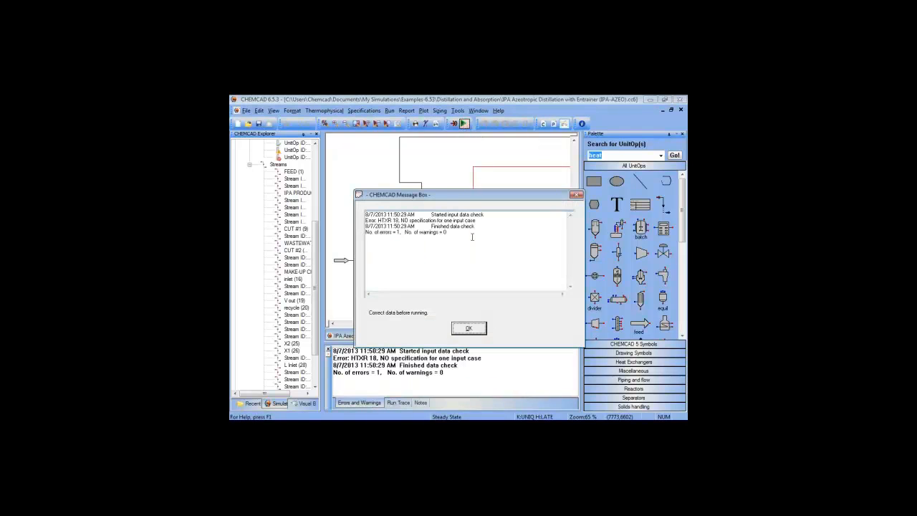
left_click(469, 328)
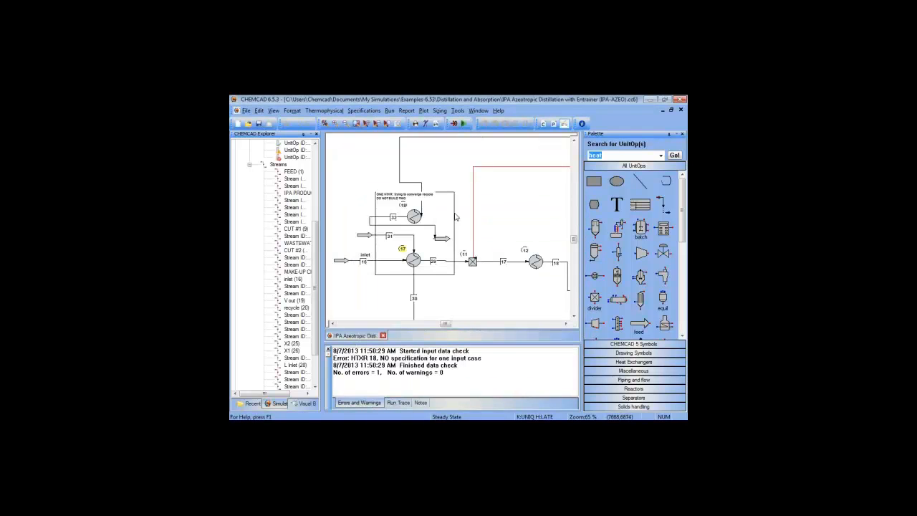
scroll(447, 277, "down", 1)
mouse_move(420, 262)
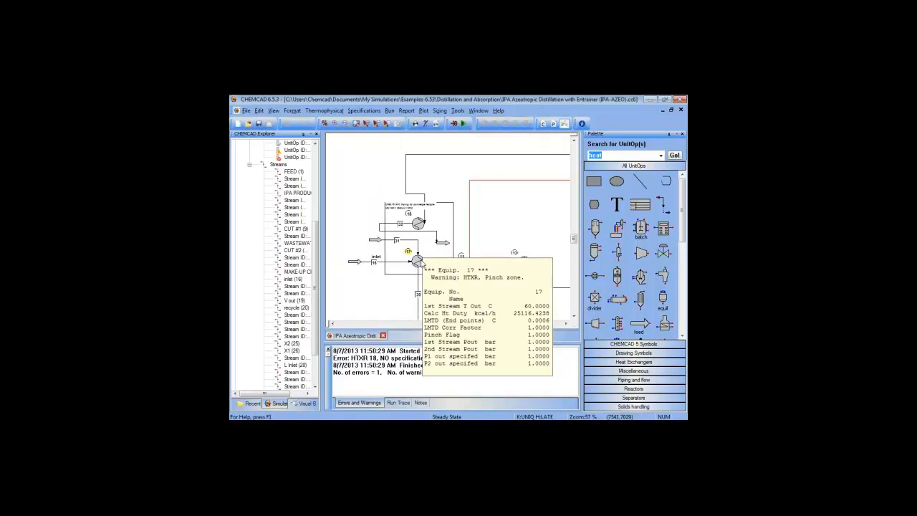
- Move the product arrow of stream 30 up, closer to the lower heat exchanger
left_click_drag(421, 261, 409, 225)
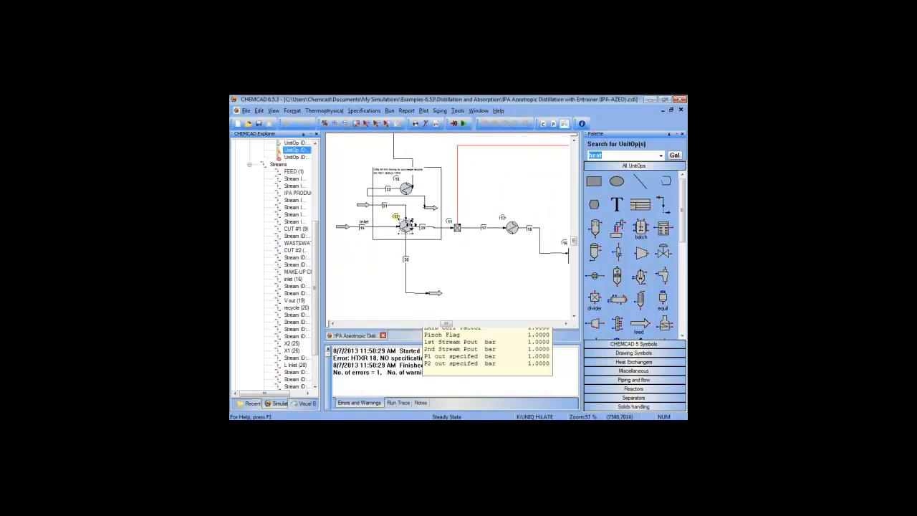
scroll(410, 225, "down", 1)
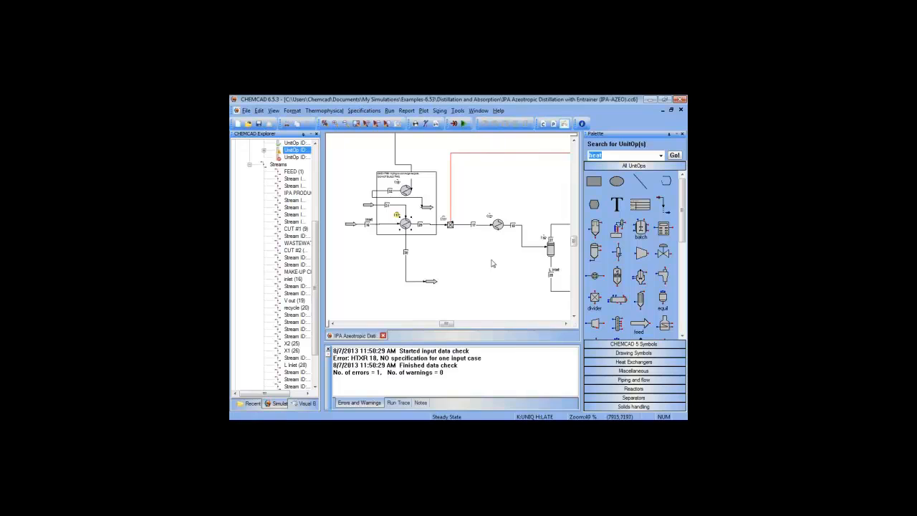
left_click_drag(434, 283, 434, 260)
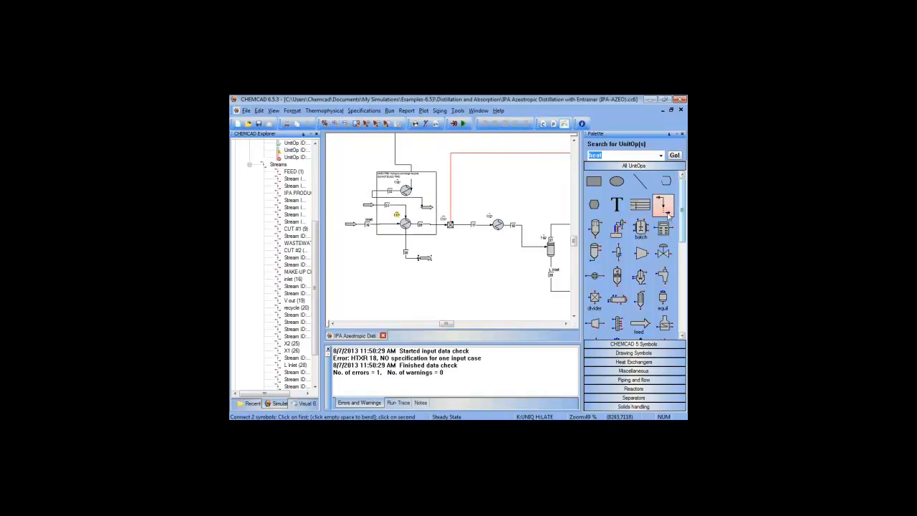
- Place a feed arrow just under stream 30's product arrow and a heat exchanger lower down in the free flowsheet area
left_click_drag(683, 227, 685, 227)
scroll(684, 226, "down", 3)
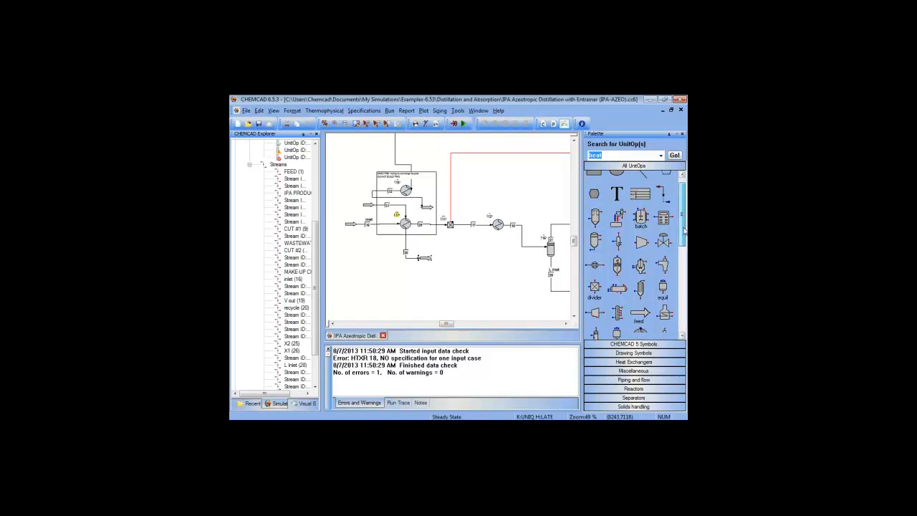
left_click(640, 249)
left_click(407, 289)
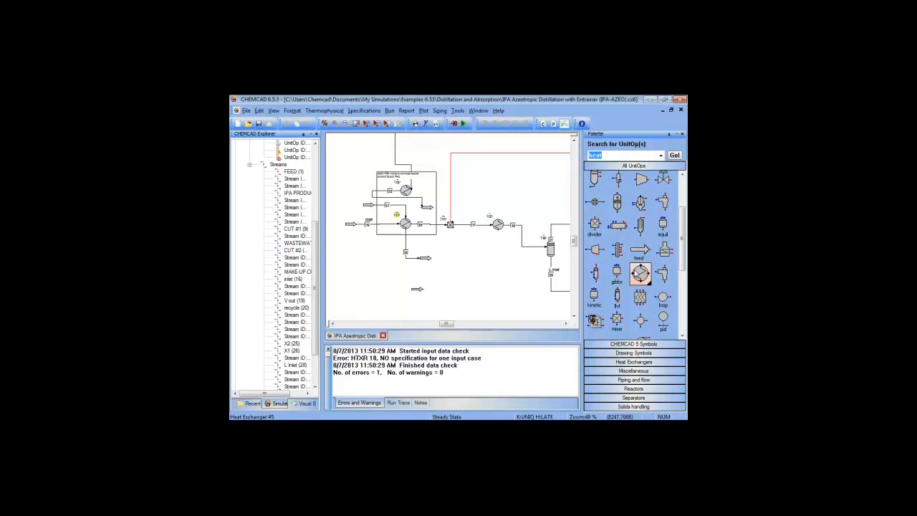
left_click(637, 274)
left_click(504, 309)
left_click_drag(418, 290, 431, 268)
scroll(640, 244, "up", 3)
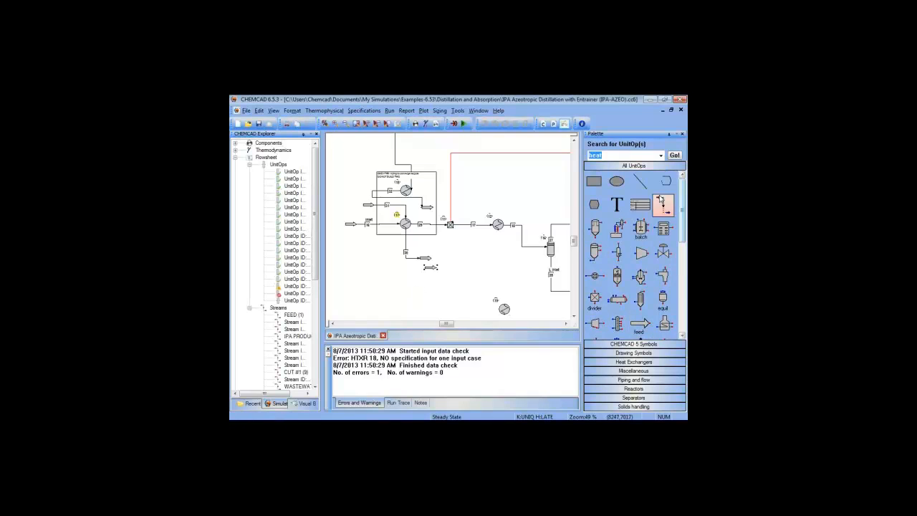
- Connect the newly placed feed arrow to the new heat exchanger with a stream
left_click(662, 206)
left_click(434, 268)
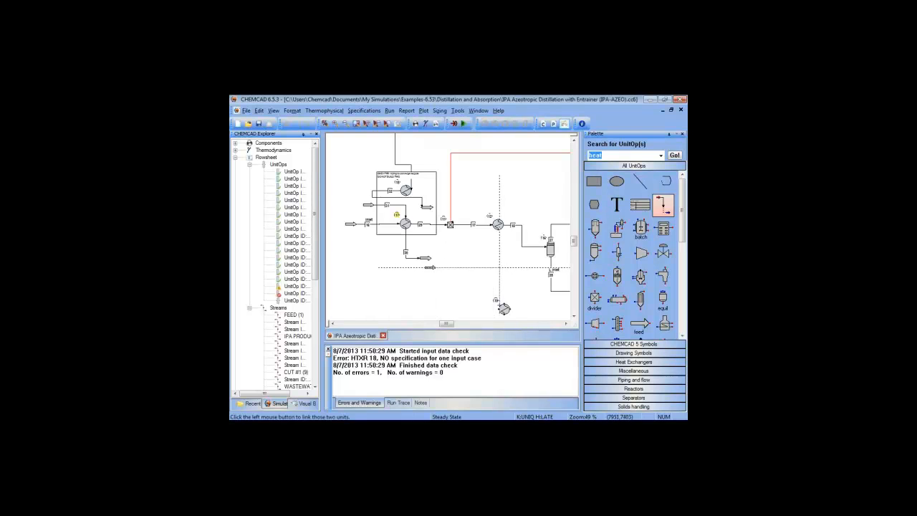
left_click(504, 309)
right_click(492, 213)
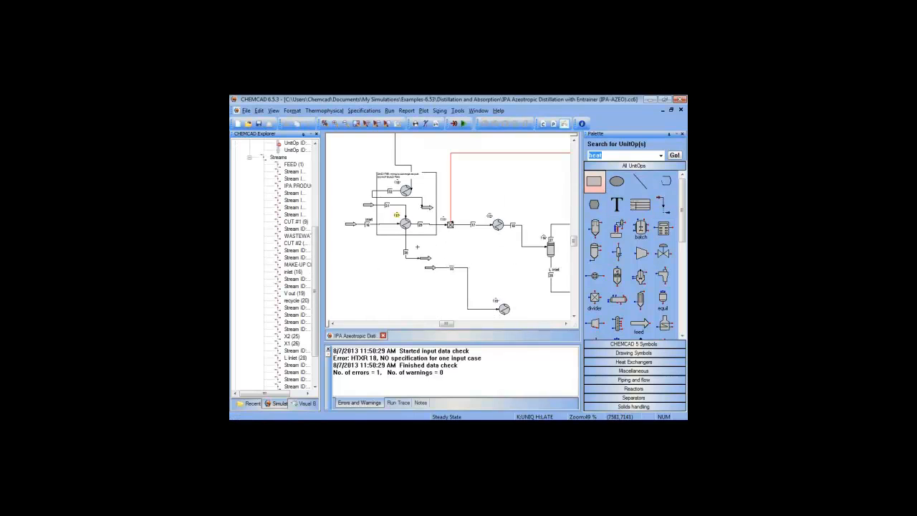
- Draw a rectangle around stream 30's product arrow and the new feed arrow, and shift it slightly left
left_click_drag(417, 246, 450, 284)
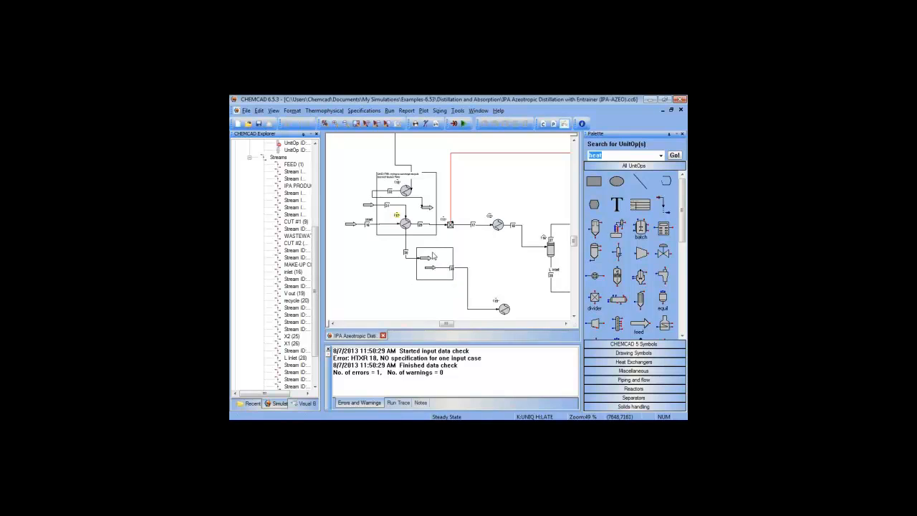
left_click_drag(429, 248, 427, 247)
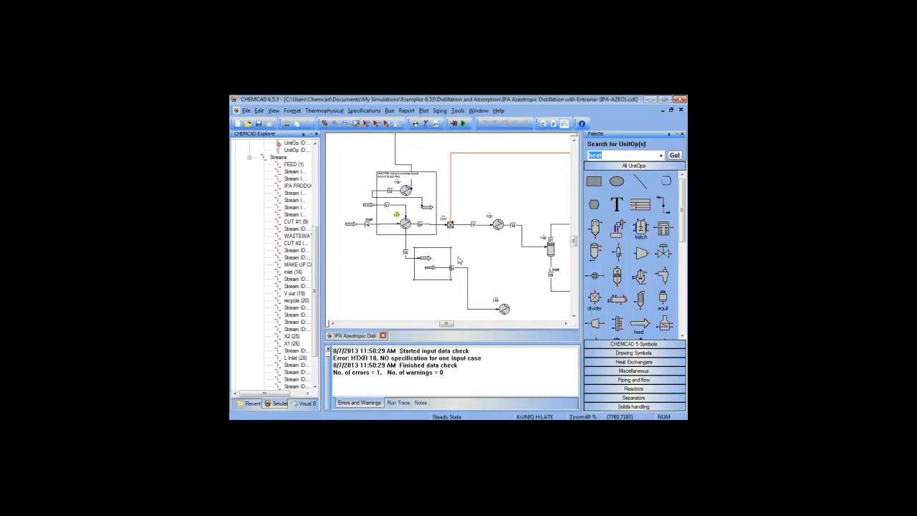
scroll(384, 255, "up", 1)
left_click_drag(385, 252, 402, 268)
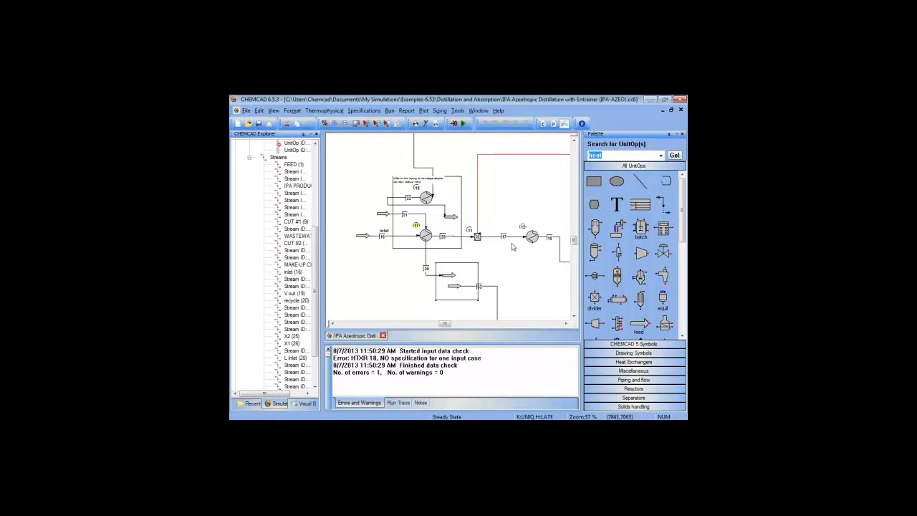
- Set the temperature of stream 29 to 25 C in heat exchanger 17, try to run the simulation, and dismiss the data check report
scroll(492, 247, "down", 1)
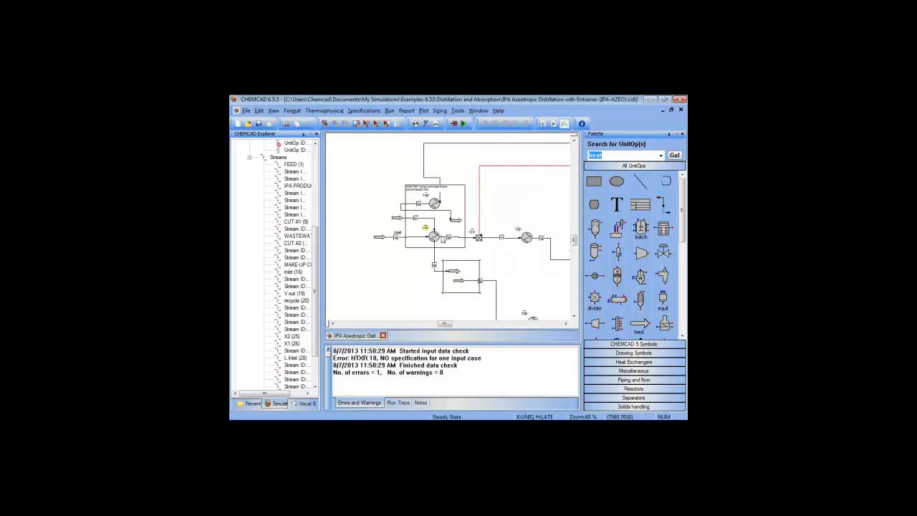
left_click(435, 241)
double_click(434, 239)
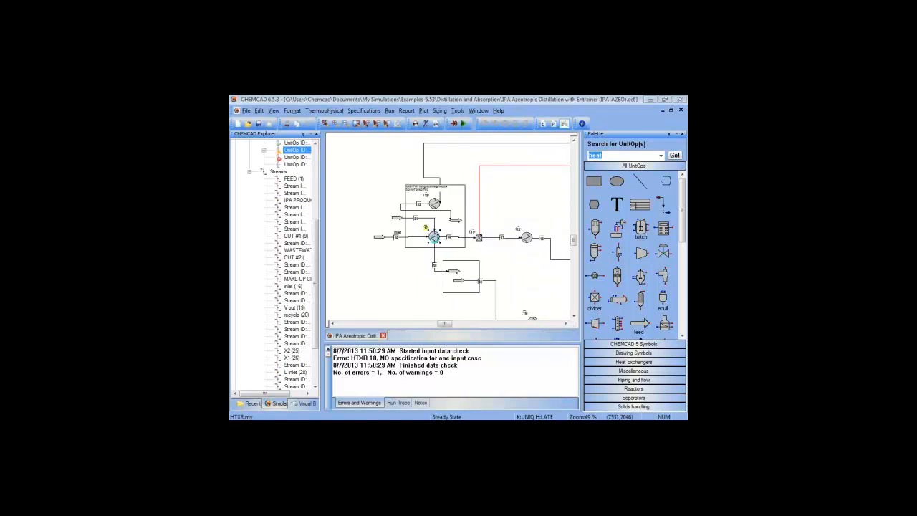
type("25")
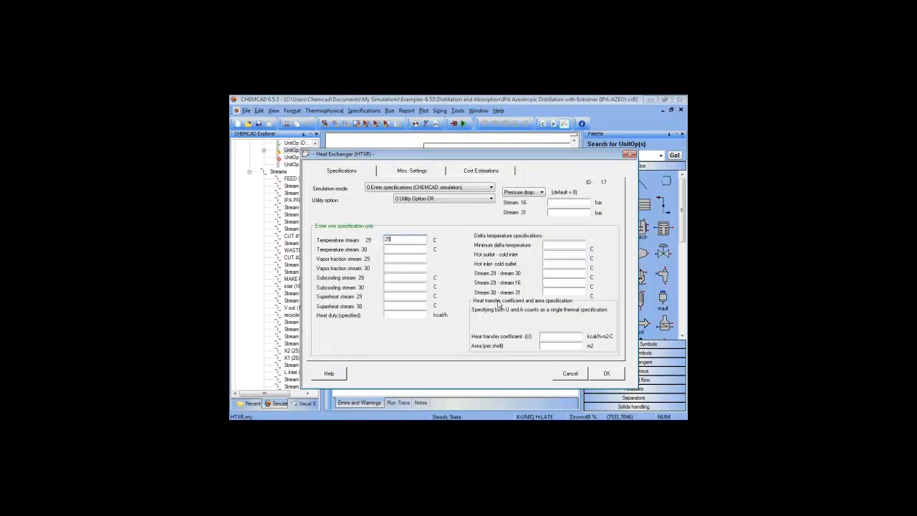
left_click_drag(534, 157, 478, 134)
left_click(553, 351)
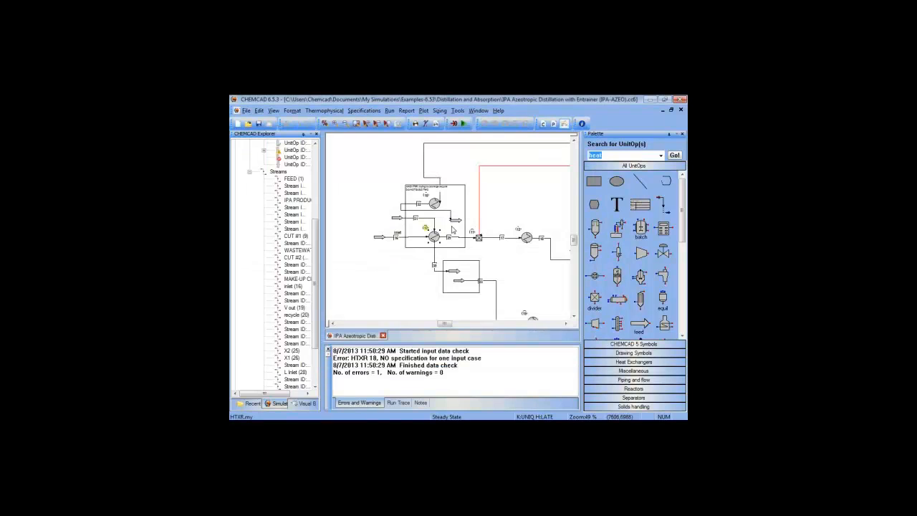
left_click(464, 123)
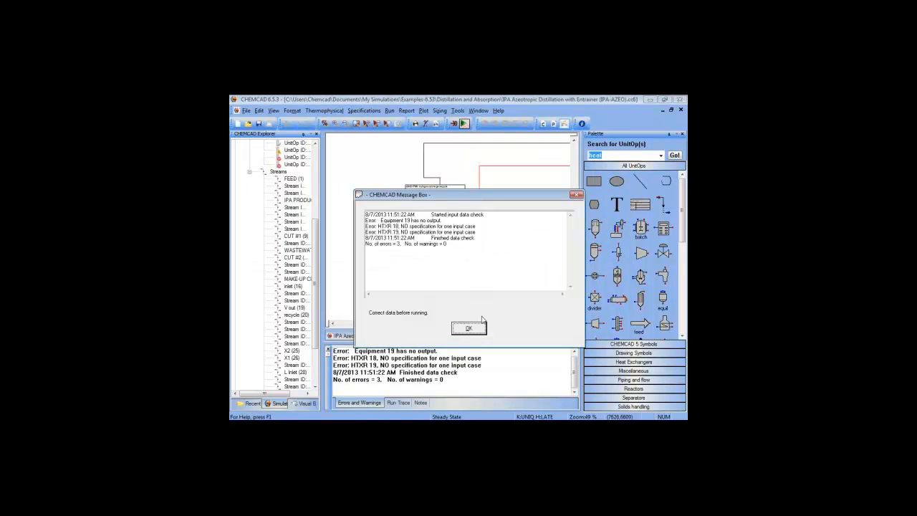
left_click(470, 328)
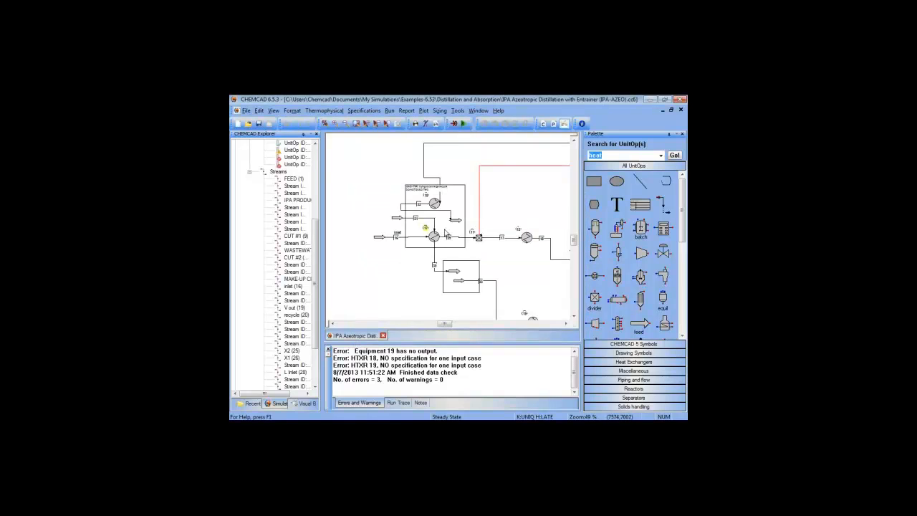
- Check the data of stream 30 and the specifications of heat exchanger 17, run only that unit, and dismiss the message
mouse_move(449, 241)
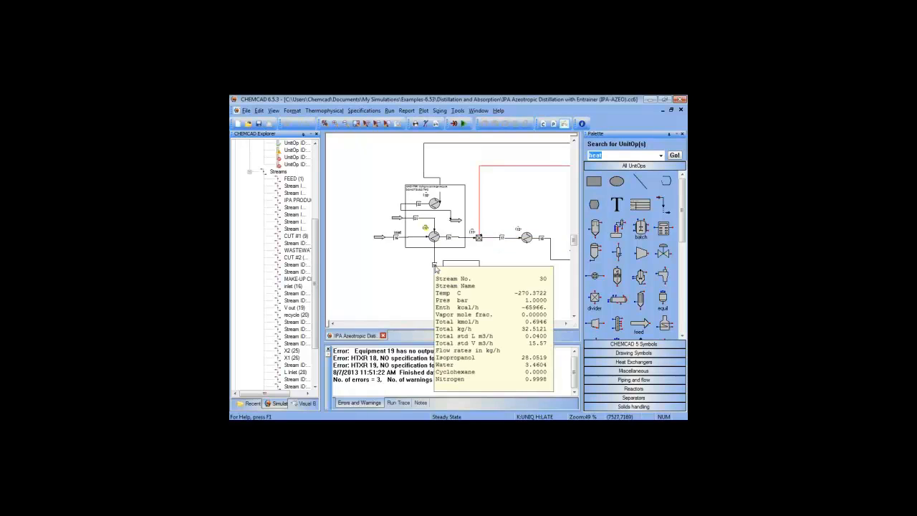
double_click(435, 237)
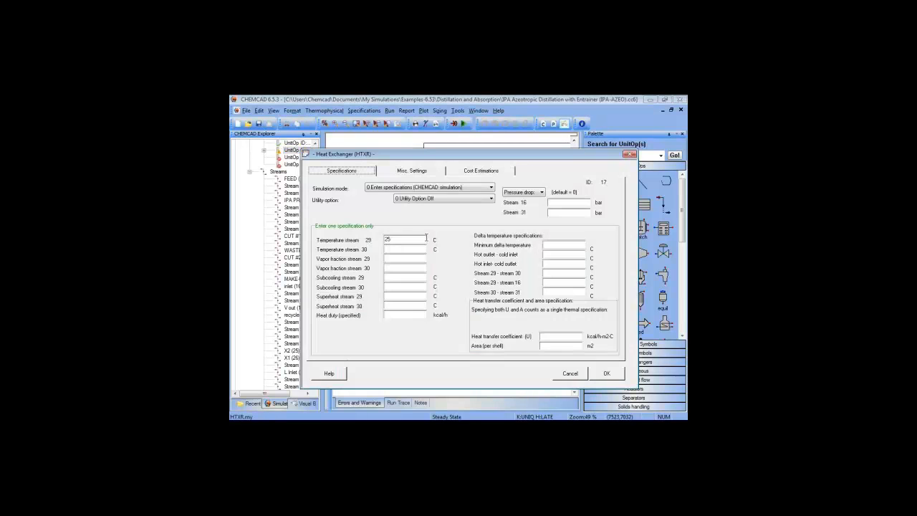
left_click_drag(591, 154, 533, 115)
left_click(548, 334)
right_click(443, 206)
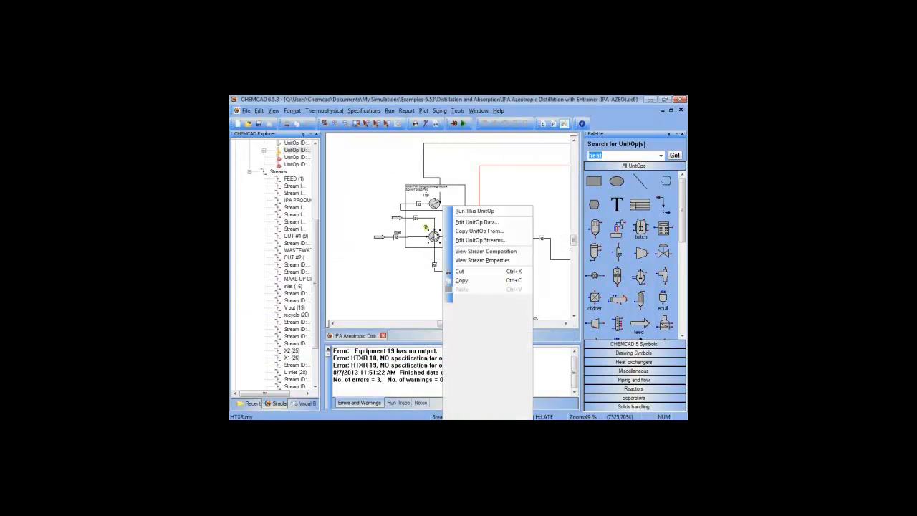
left_click(483, 213)
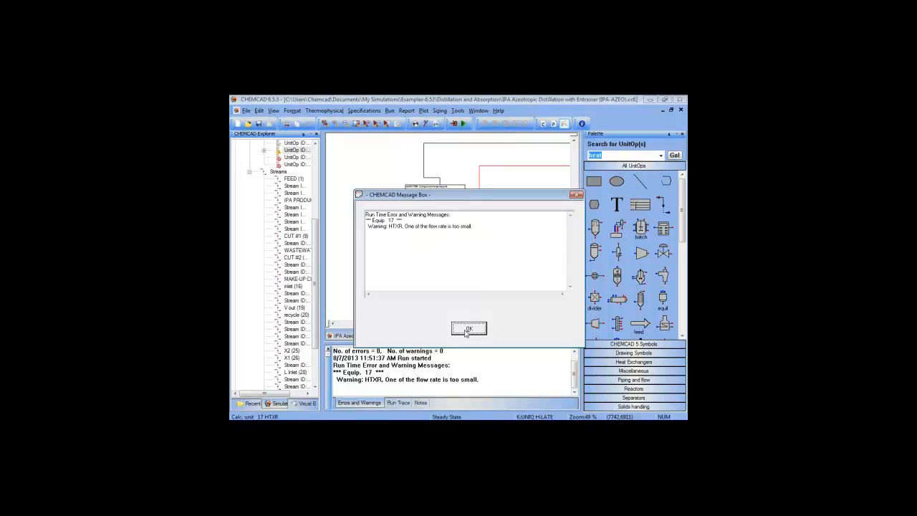
left_click(469, 329)
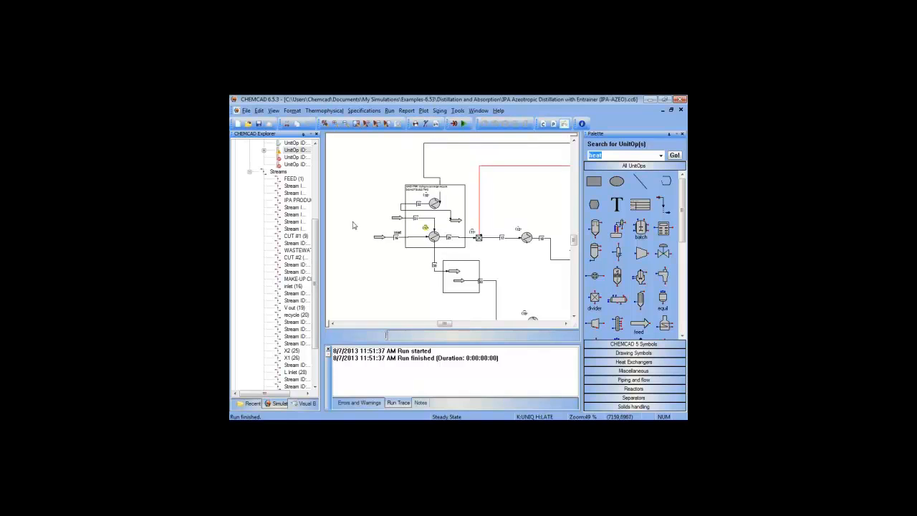
left_click_drag(352, 226, 495, 252)
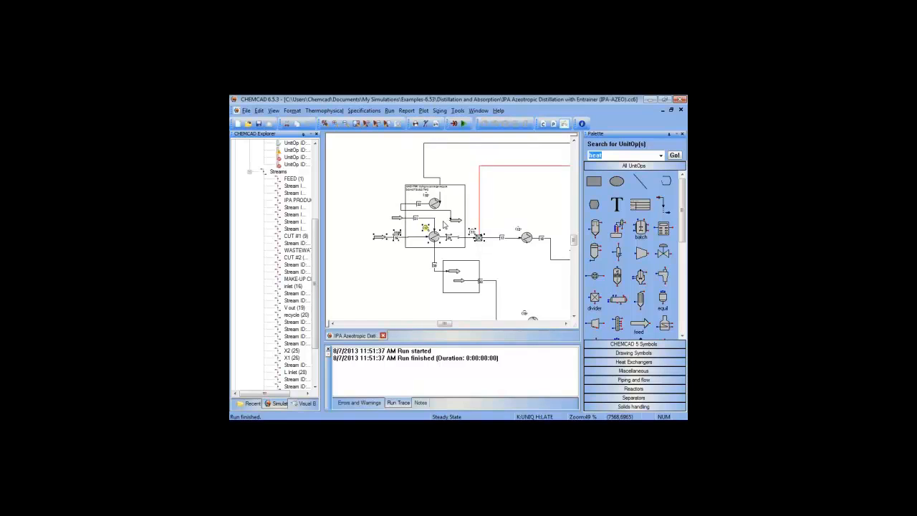
scroll(443, 225, "down", 3)
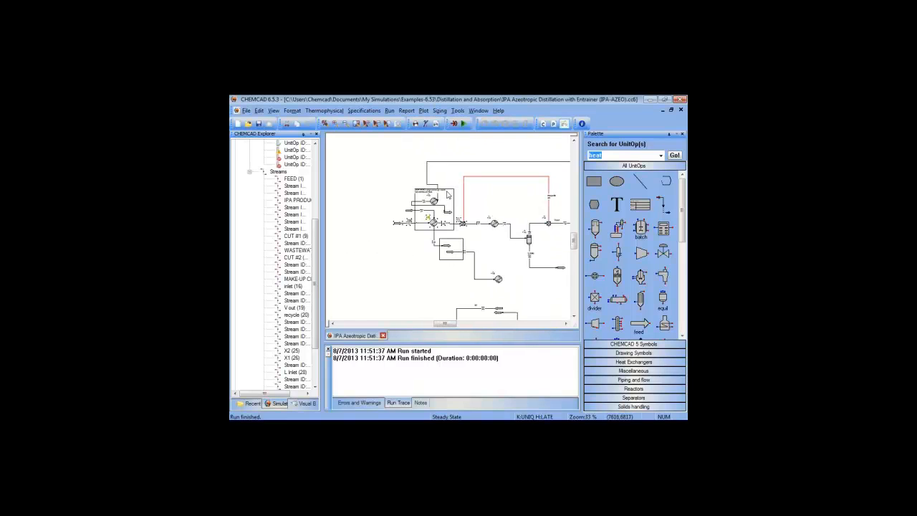
scroll(447, 200, "up", 2)
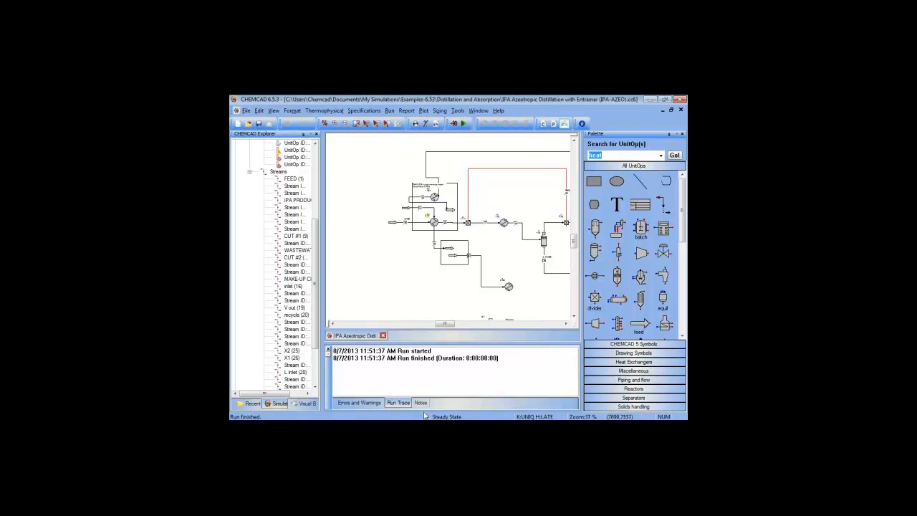
- Switch to the CHEMCAD Essentials Syllabus presentation in PowerPoint Viewer and go back to the Recycle Loops slide
mouse_move(353, 402)
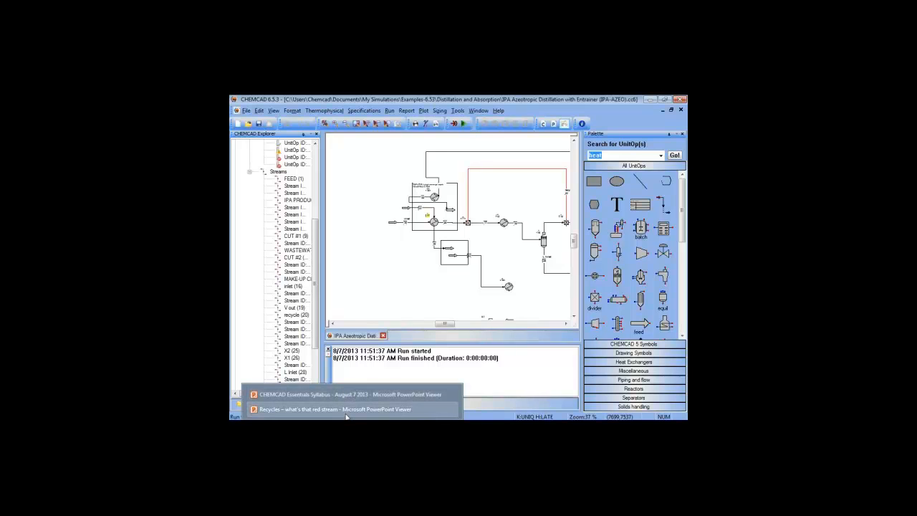
left_click(349, 395)
left_click(420, 390)
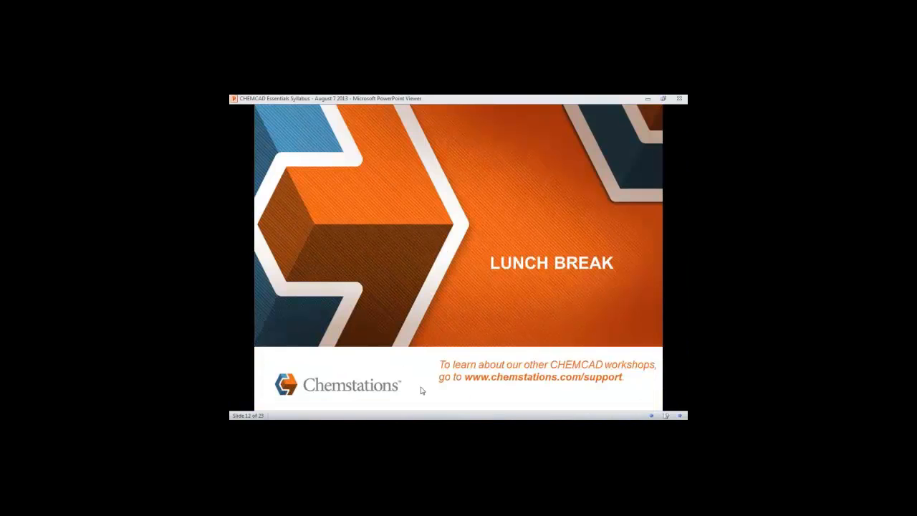
key("Left")
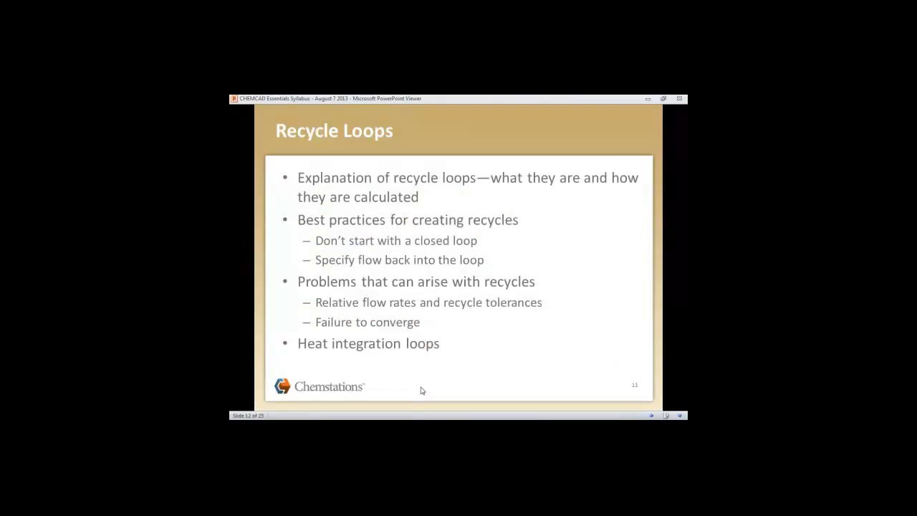